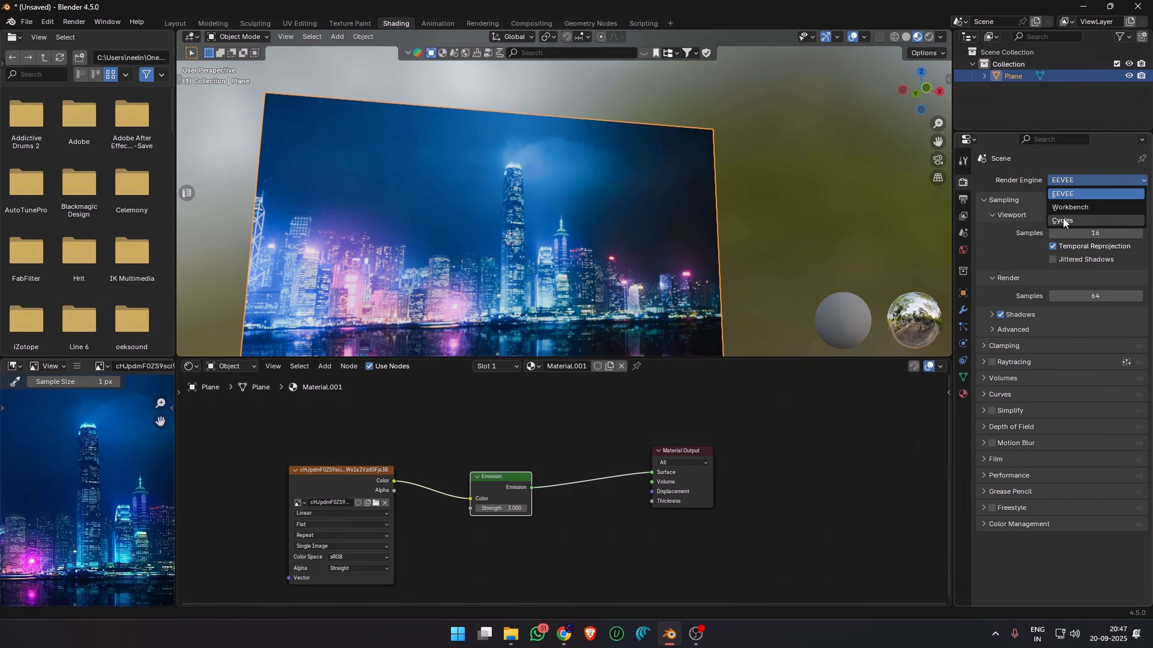
Step: Switch the render engine to Cycles and place a new Wave Texture node to the left of the image texture
{"action": "left_click", "coordinate": [1063, 221]}
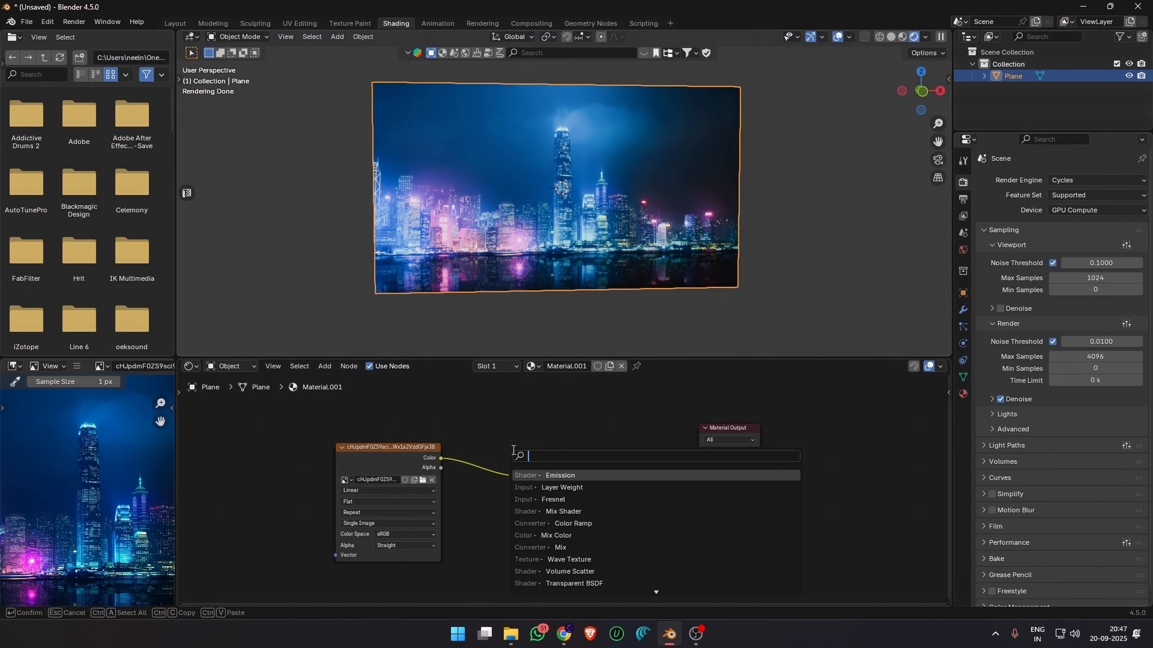
{"action": "key", "text": "Down"}
{"action": "key", "text": "Return"}
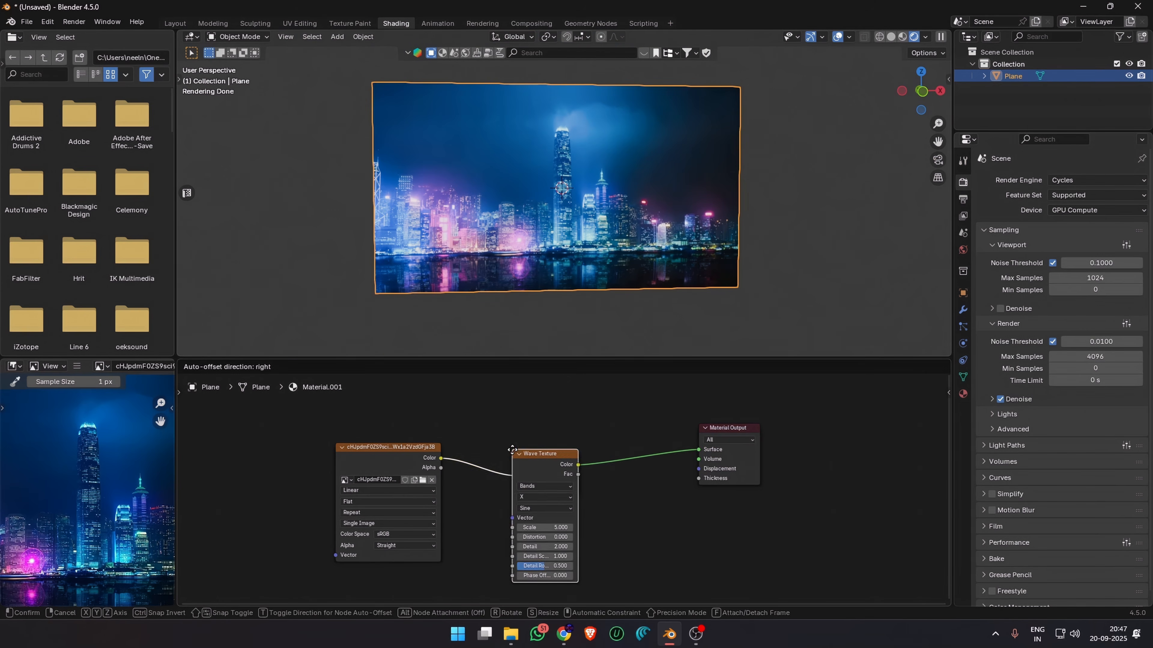
{"action": "left_click", "coordinate": [199, 489]}
Step: Insert a Mix Color node between the image texture and Emission, and connect the Wave Texture's color to its B input
{"action": "middle_click_drag", "start_coordinate": [527, 539], "coordinate": [573, 500]}
{"action": "key", "text": "shift+a"}
{"action": "type", "text": "mix"}
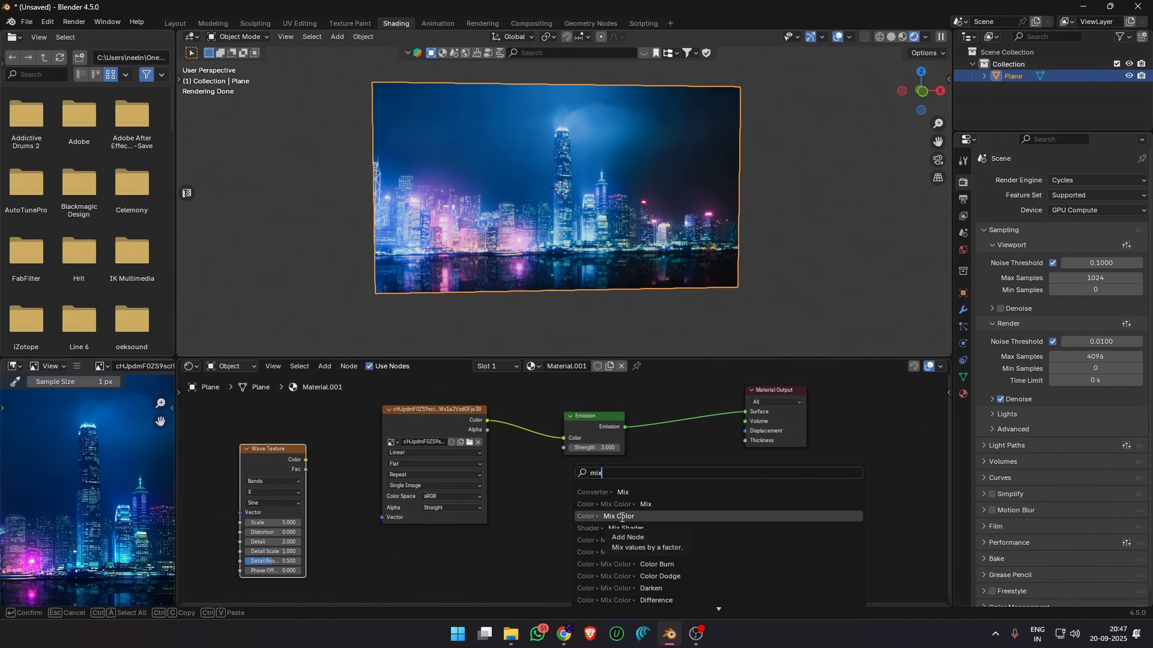
{"action": "left_click", "coordinate": [622, 517]}
{"action": "left_click", "coordinate": [561, 458]}
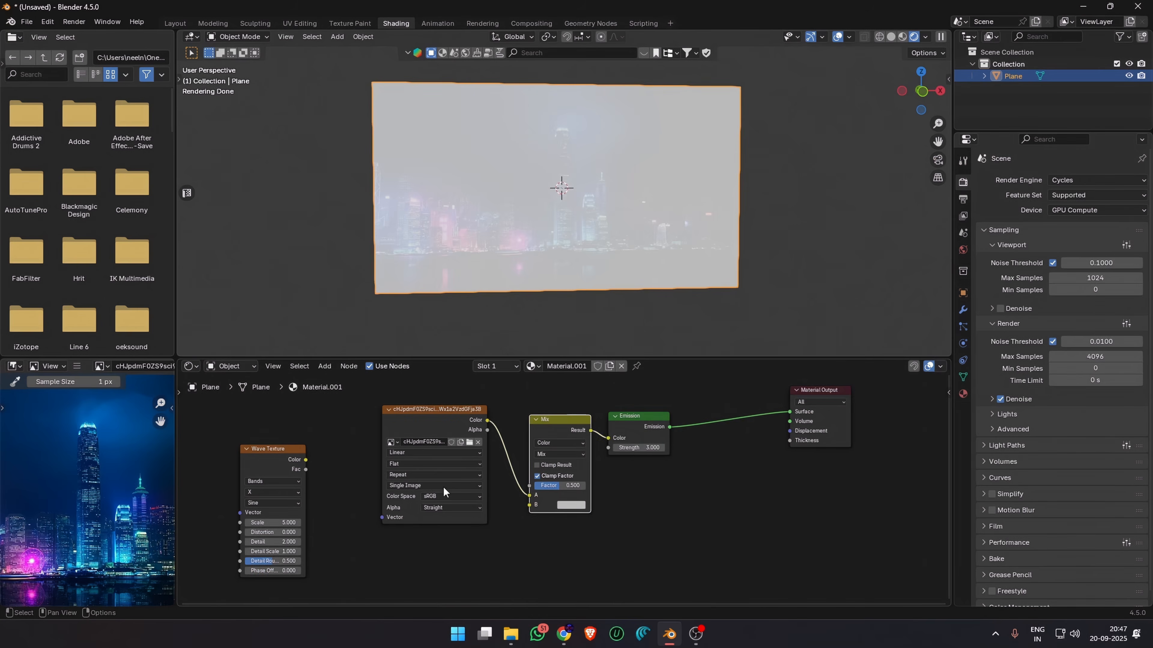
{"action": "left_click_drag", "start_coordinate": [530, 510], "coordinate": [529, 505]}
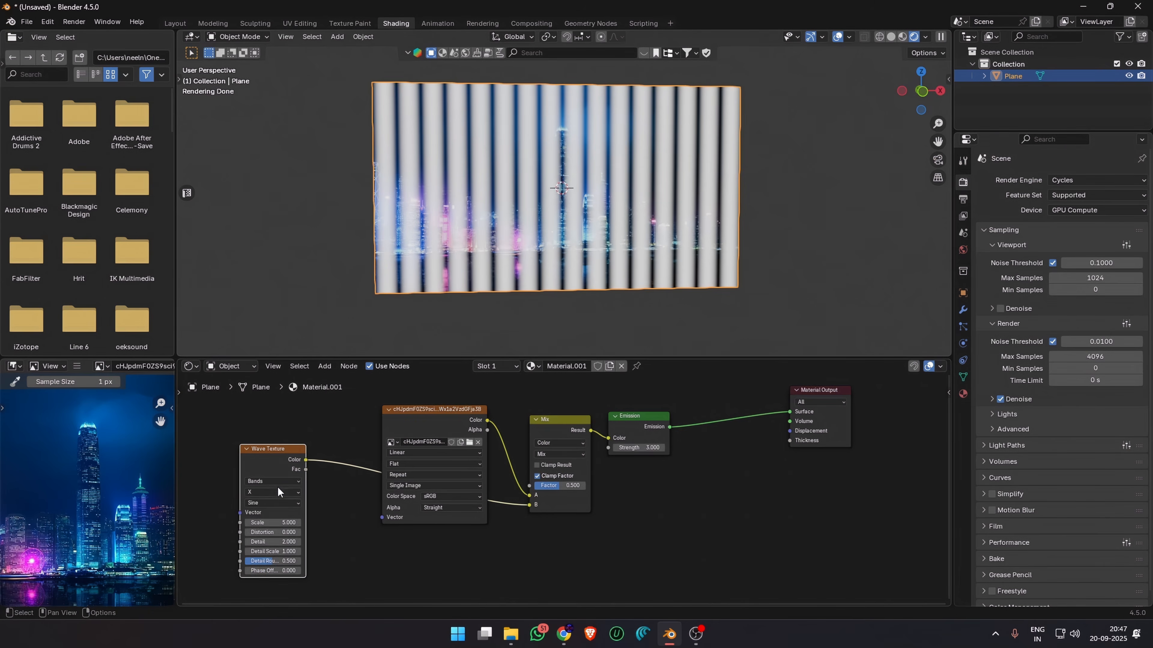
Step: Set the wave bands' direction to Y and the Mix node's blend mode to Multiply
{"action": "left_click", "coordinate": [272, 525]}
{"action": "left_click", "coordinate": [559, 454]}
{"action": "left_click", "coordinate": [563, 501]}
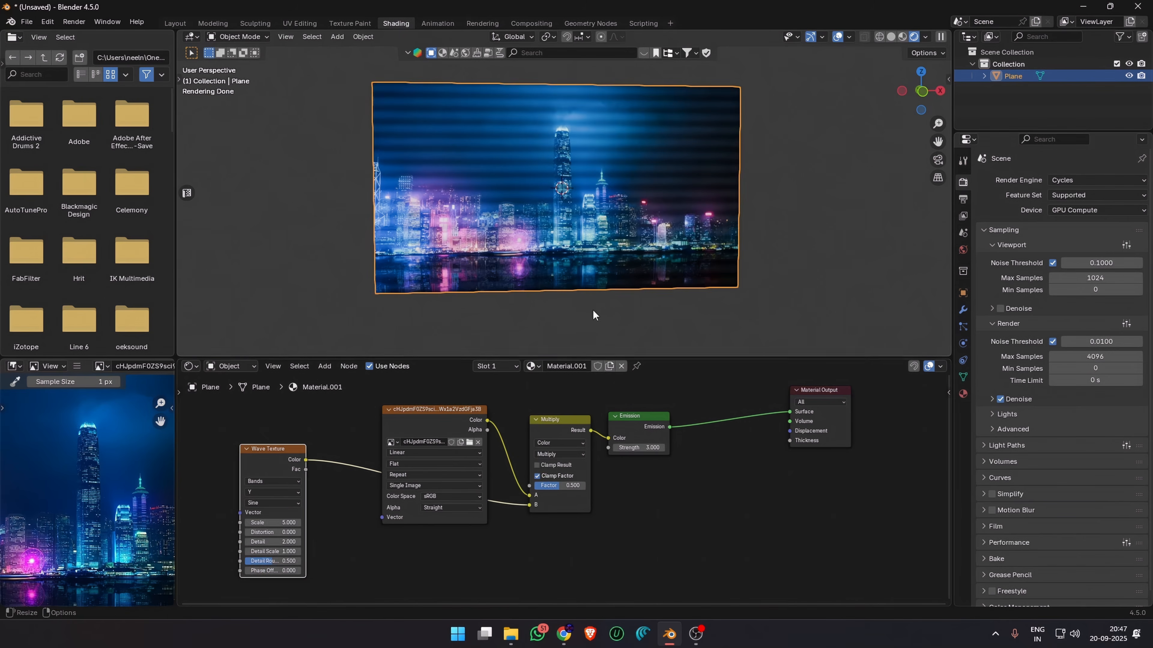
Step: Increase the Wave Texture's scale to about 22.6 for finer scan lines
{"action": "scroll", "coordinate": [592, 309], "scroll_direction": "up", "scroll_amount": 4}
{"action": "middle_click_drag", "start_coordinate": [593, 310], "coordinate": [579, 254]}
{"action": "scroll", "coordinate": [580, 254], "scroll_direction": "down", "scroll_amount": 2}
{"action": "left_click_drag", "start_coordinate": [278, 522], "coordinate": [357, 522]}
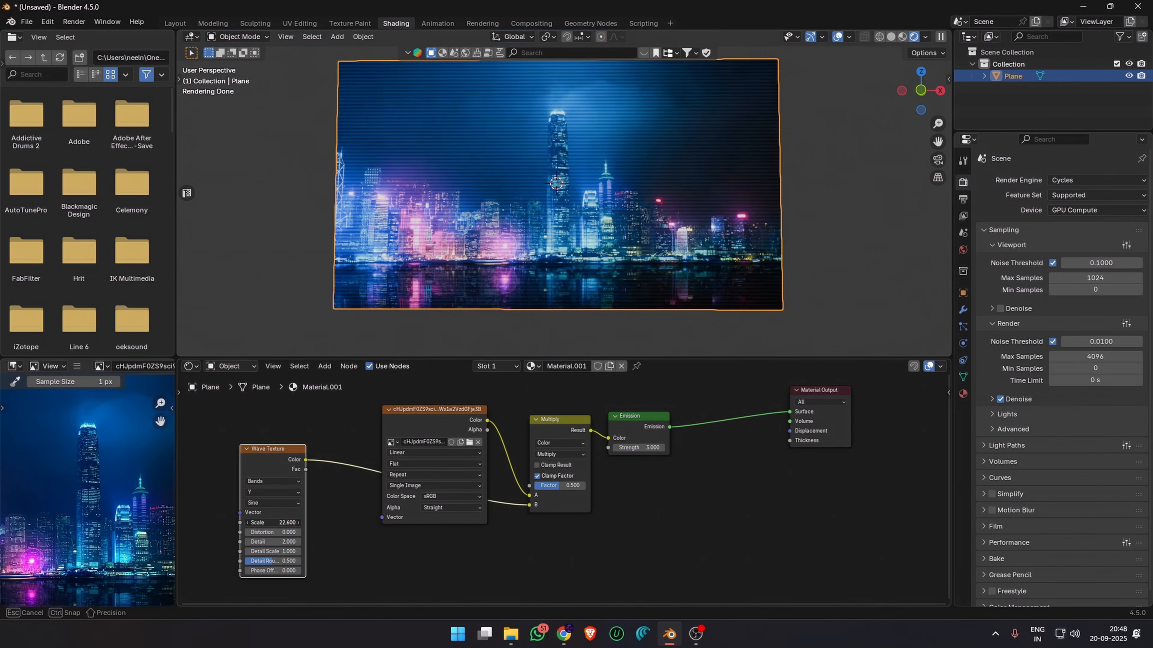
Step: Insert a second Mix Color node between the Multiply node and Emission
{"action": "middle_click_drag", "start_coordinate": [527, 191], "coordinate": [558, 204]}
{"action": "scroll", "coordinate": [562, 489], "scroll_direction": "down", "scroll_amount": 2}
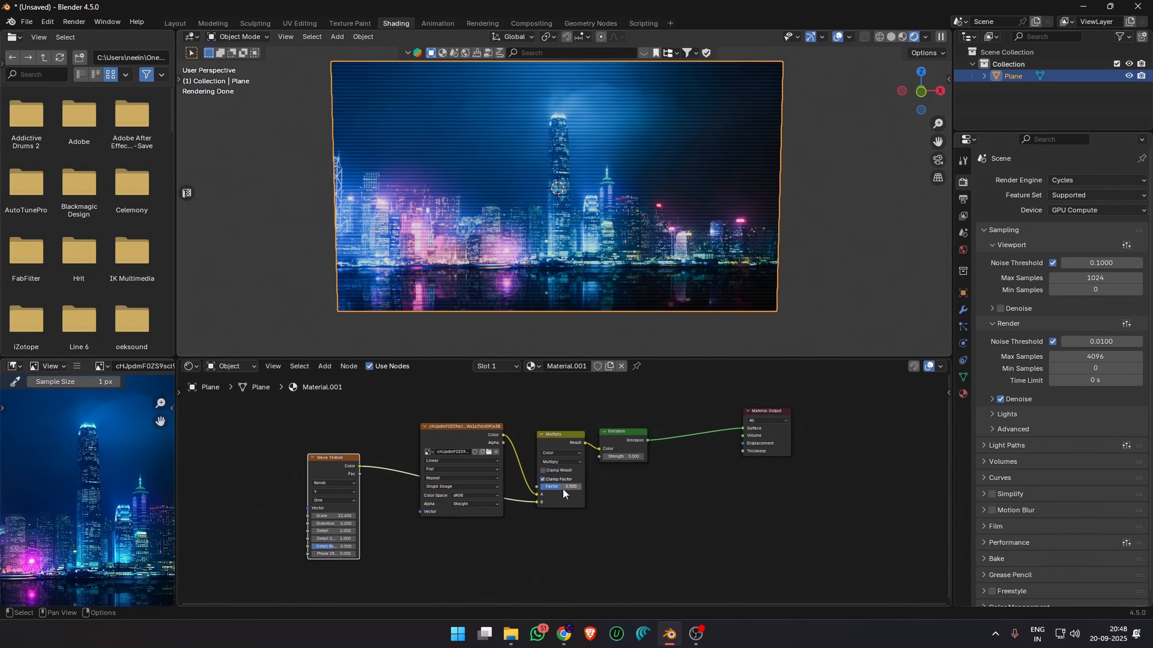
{"action": "key", "text": "shift+a"}
{"action": "type", "text": "mix"}
{"action": "left_click", "coordinate": [688, 517]}
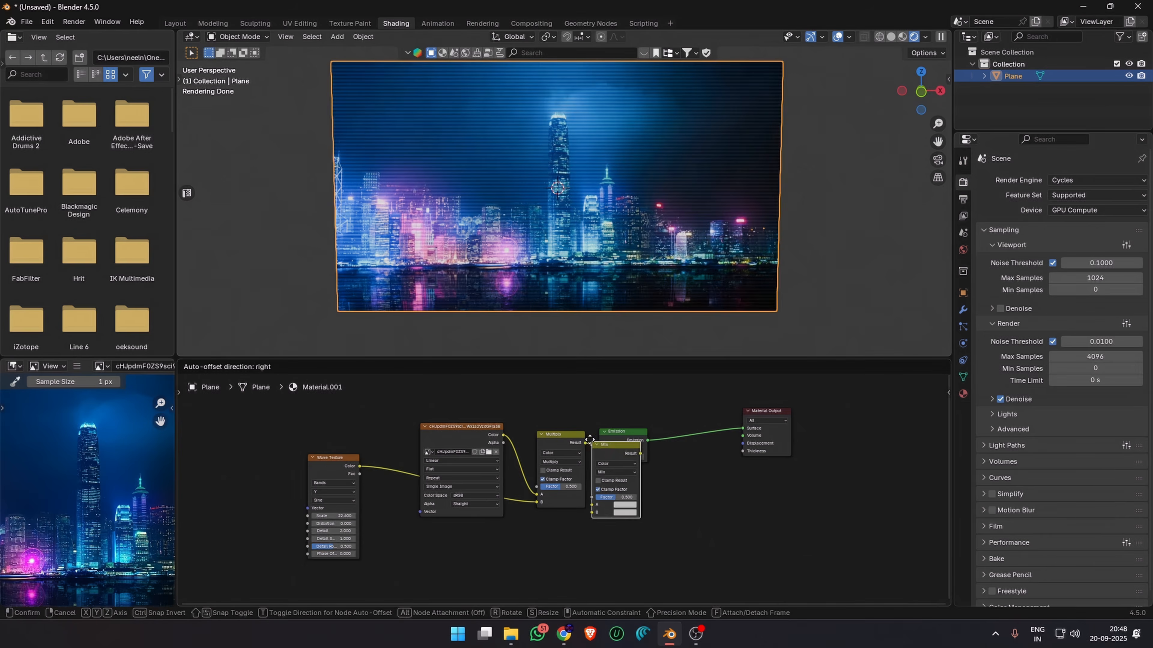
{"action": "left_click", "coordinate": [594, 445]}
Step: Add a Noise Texture below the image nodes and connect its Fac output to the second Mix node's B input
{"action": "key", "text": "shift+a"}
{"action": "left_click", "coordinate": [590, 492]}
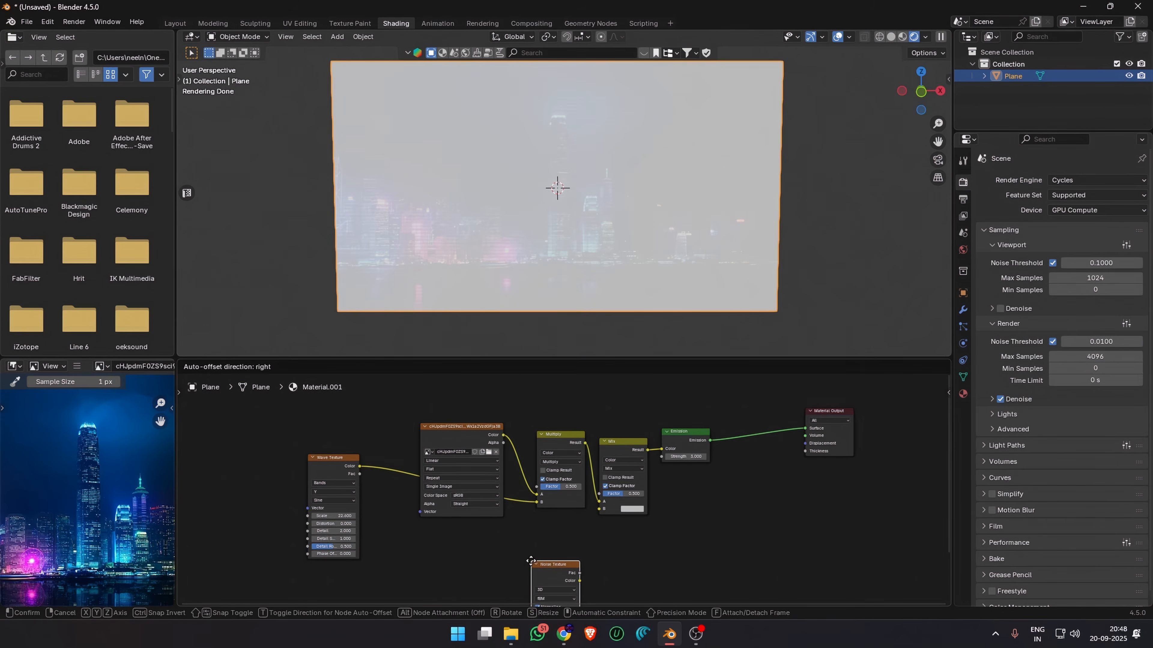
{"action": "left_click", "coordinate": [465, 541]}
{"action": "left_click_drag", "start_coordinate": [591, 531], "coordinate": [600, 509]}
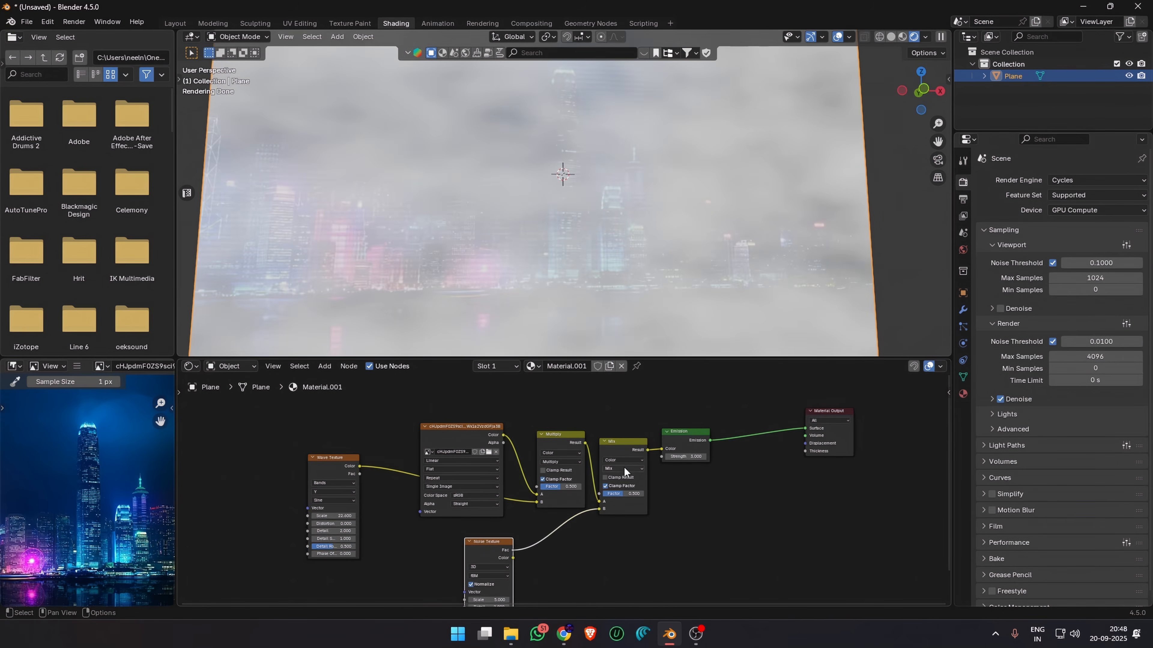
Step: Set the second Mix node's blend mode to Multiply and check the result on the plane
{"action": "left_click", "coordinate": [626, 504]}
{"action": "scroll", "coordinate": [579, 318], "scroll_direction": "down", "scroll_amount": 4}
{"action": "middle_click_drag", "start_coordinate": [579, 319], "coordinate": [573, 328]}
{"action": "left_click", "coordinate": [616, 443], "text": "ctrl+shift"}
Step: Insert a Color Ramp between the Noise Texture and the second Multiply node, and preview it on the plane
{"action": "scroll", "coordinate": [568, 555], "scroll_direction": "up", "scroll_amount": 2}
{"action": "middle_click_drag", "start_coordinate": [567, 556], "coordinate": [545, 549]}
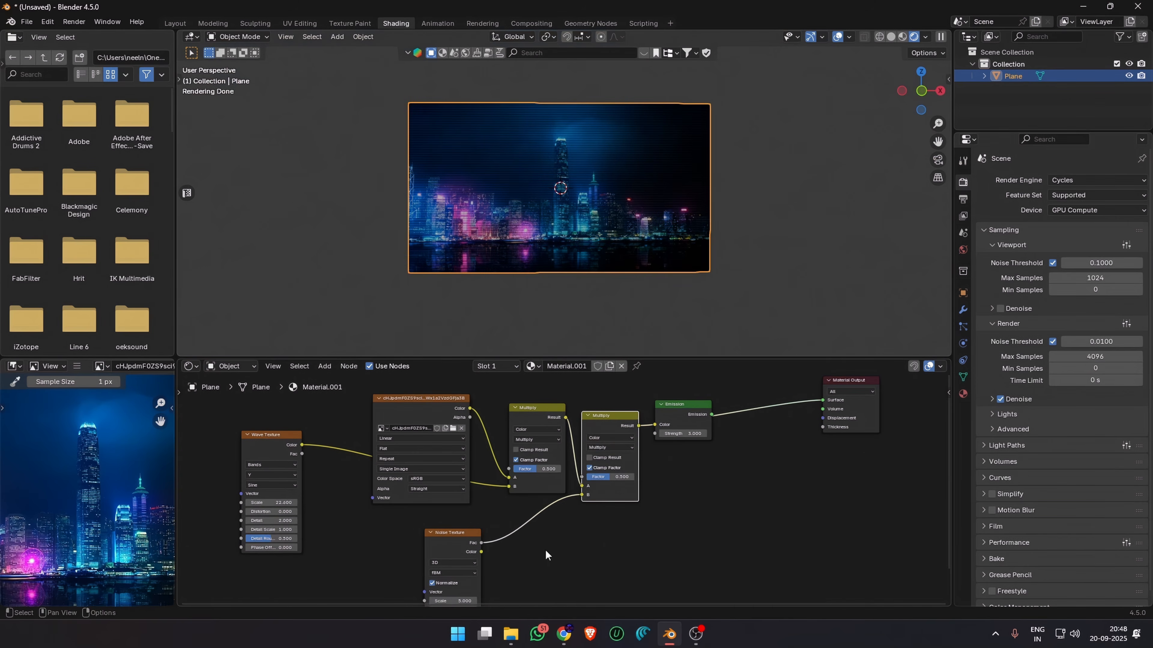
{"action": "key", "text": "shift+a"}
{"action": "mouse_move", "coordinate": [535, 545]}
{"action": "type", "text": "ramp"}
{"action": "left_click", "coordinate": [563, 490]}
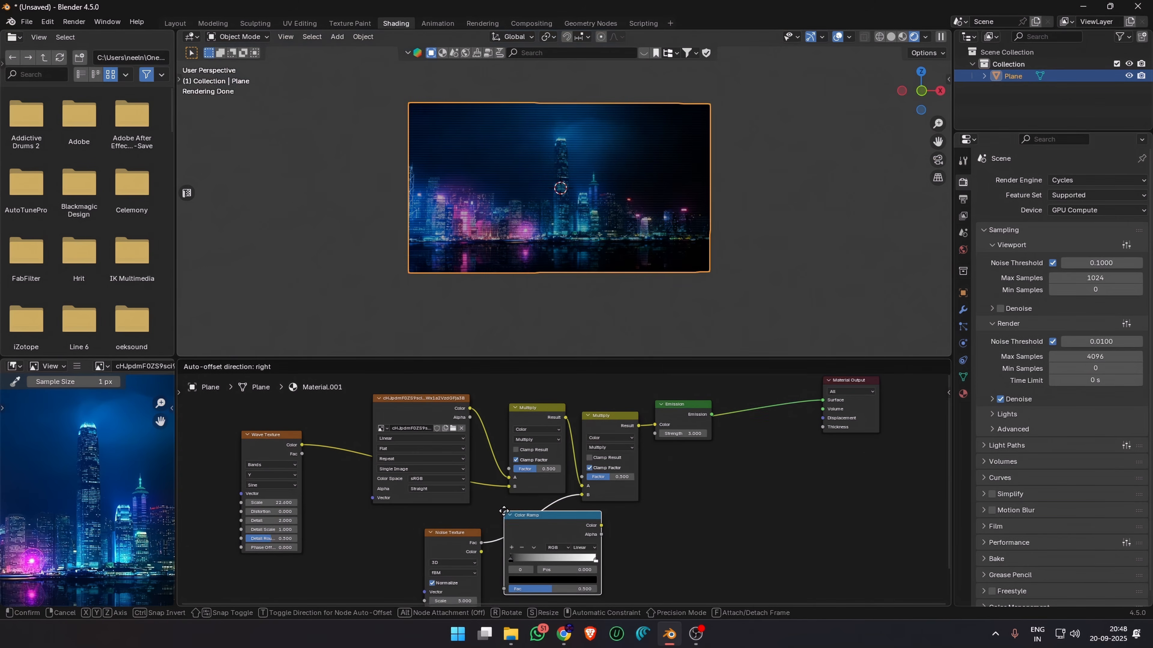
{"action": "left_click", "coordinate": [547, 508]}
{"action": "left_click", "coordinate": [547, 508], "text": "ctrl+shift"}
Step: Apply the plane's scale
{"action": "middle_click_drag", "start_coordinate": [558, 201], "coordinate": [555, 218]}
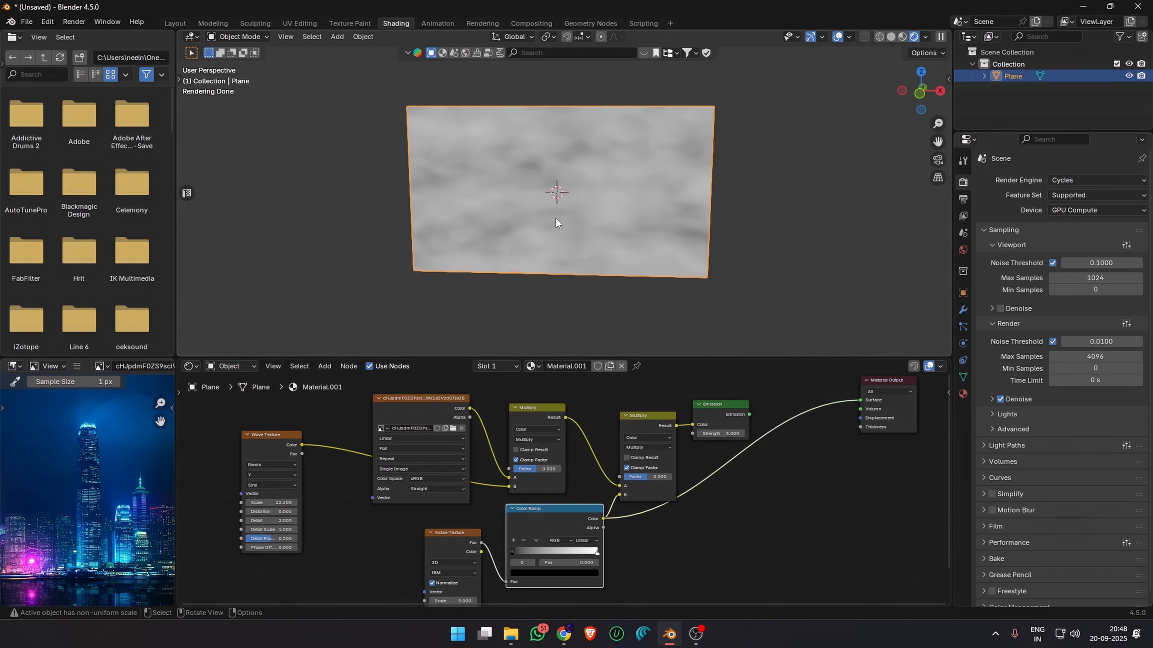
{"action": "key", "text": "ctrl+a"}
{"action": "left_click", "coordinate": [519, 245]}
Step: Add Texture Coordinate and Mapping nodes to the Noise Texture, using UV coordinates
{"action": "middle_click_drag", "start_coordinate": [458, 564], "coordinate": [527, 474]}
{"action": "left_click", "coordinate": [473, 497]}
{"action": "key", "text": "ctrl+t"}
{"action": "left_click_drag", "start_coordinate": [420, 476], "coordinate": [435, 478]}
Step: Unwrap the plane's face with Smart UV Project and return to Object Mode
{"action": "middle_click_drag", "start_coordinate": [752, 217], "coordinate": [772, 214]}
{"action": "scroll", "coordinate": [772, 215], "scroll_direction": "up", "scroll_amount": 2}
{"action": "key", "text": "Tab"}
{"action": "key", "text": "q"}
{"action": "key", "text": "u"}
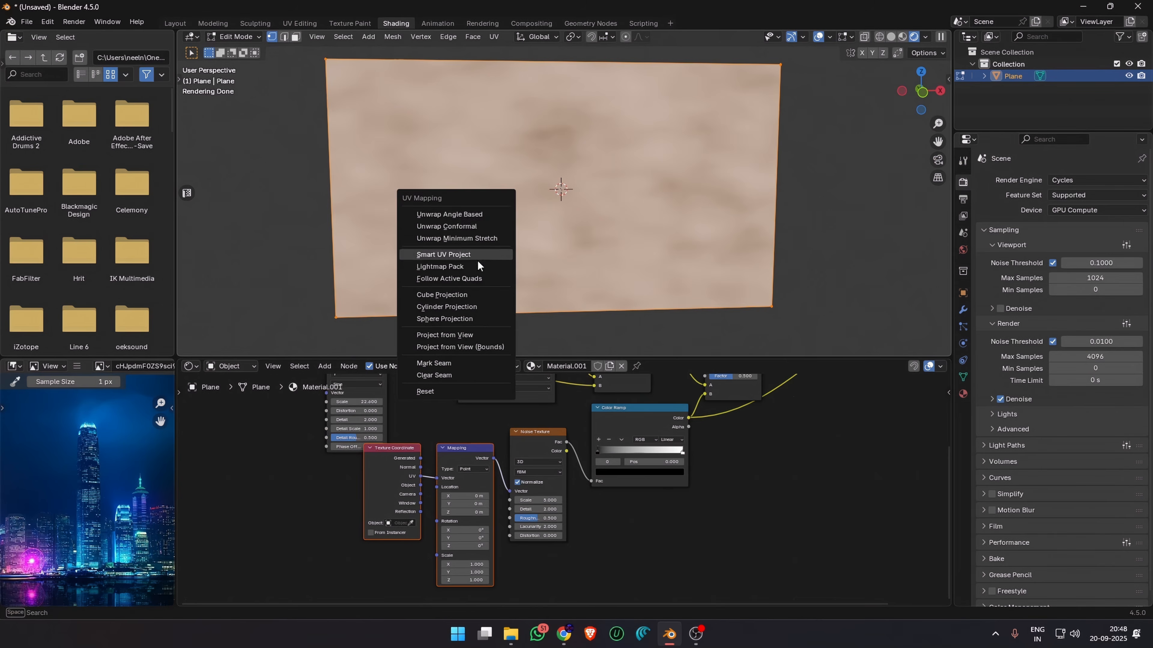
{"action": "left_click", "coordinate": [477, 260]}
{"action": "key", "text": "Tab"}
Step: Move the noise Color Ramp's black stop to about 0.264, and set the noise scale to 10.6 and roughness to 0.4
{"action": "left_click_drag", "start_coordinate": [597, 450], "coordinate": [619, 451]}
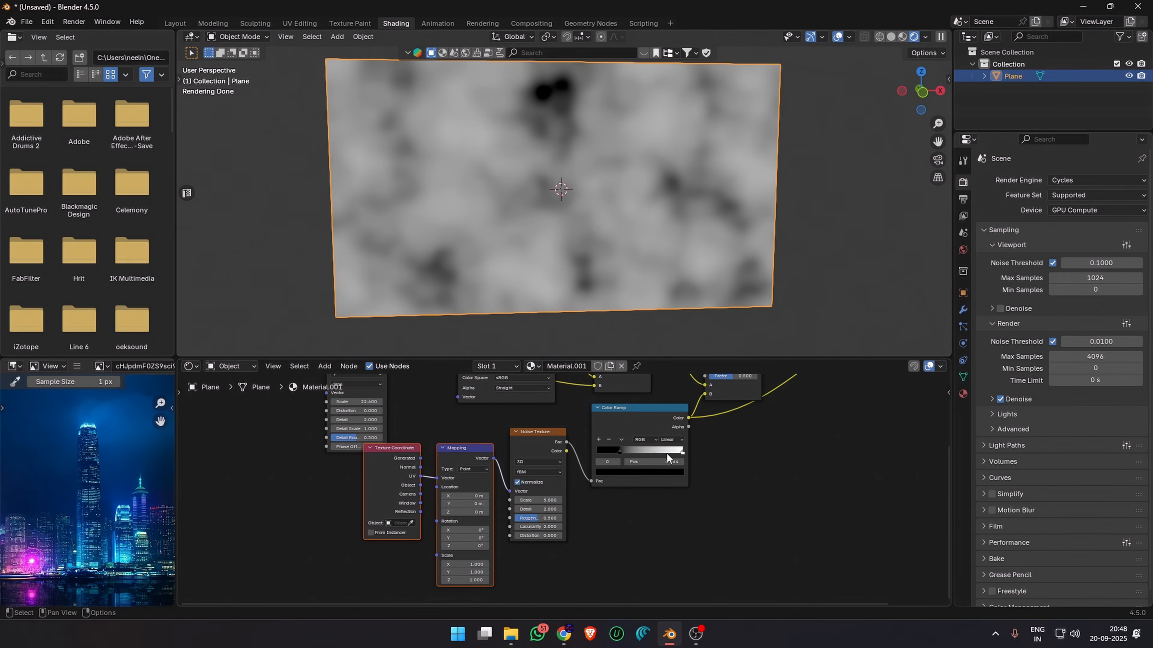
{"action": "left_click_drag", "start_coordinate": [537, 500], "coordinate": [540, 527]}
{"action": "middle_click_drag", "start_coordinate": [548, 509], "coordinate": [541, 506]}
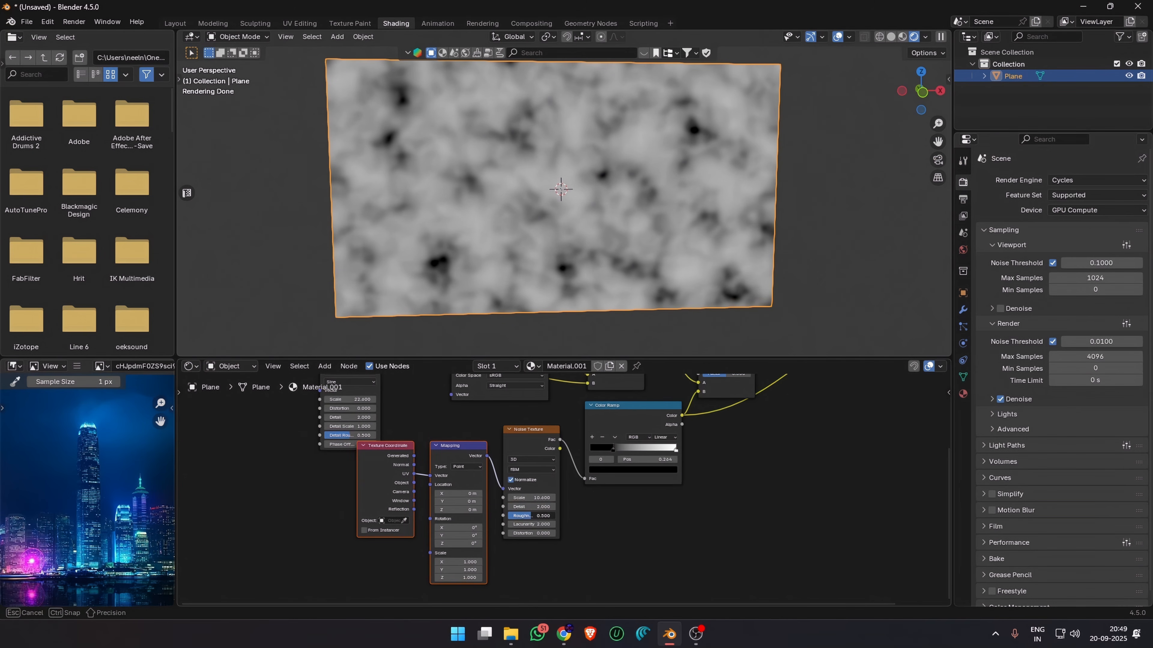
Step: Increase the noise contrast by moving the Color Ramp's white stop to 0.791 and its black stop to 0.309
{"action": "scroll", "coordinate": [599, 504], "scroll_direction": "up", "scroll_amount": 3}
{"action": "left_click_drag", "start_coordinate": [721, 414], "coordinate": [688, 415]}
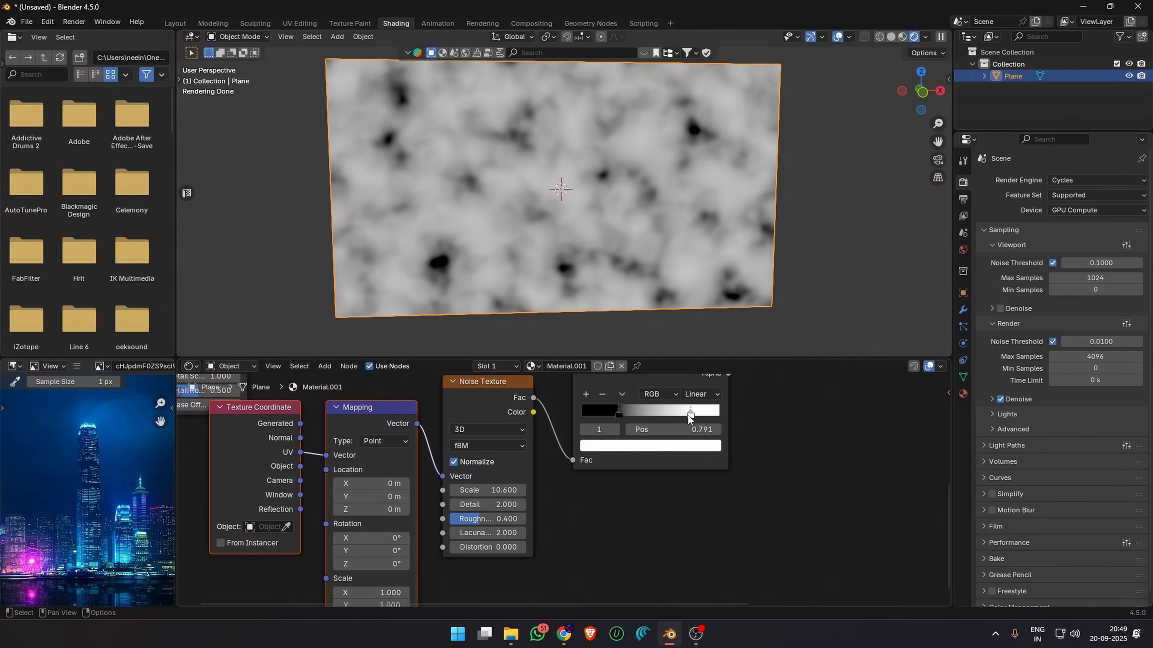
{"action": "left_click_drag", "start_coordinate": [618, 414], "coordinate": [629, 419]}
Step: Set the Noise Texture's scale to 12.7 and its distortion to 0.43
{"action": "left_click_drag", "start_coordinate": [510, 491], "coordinate": [520, 491]}
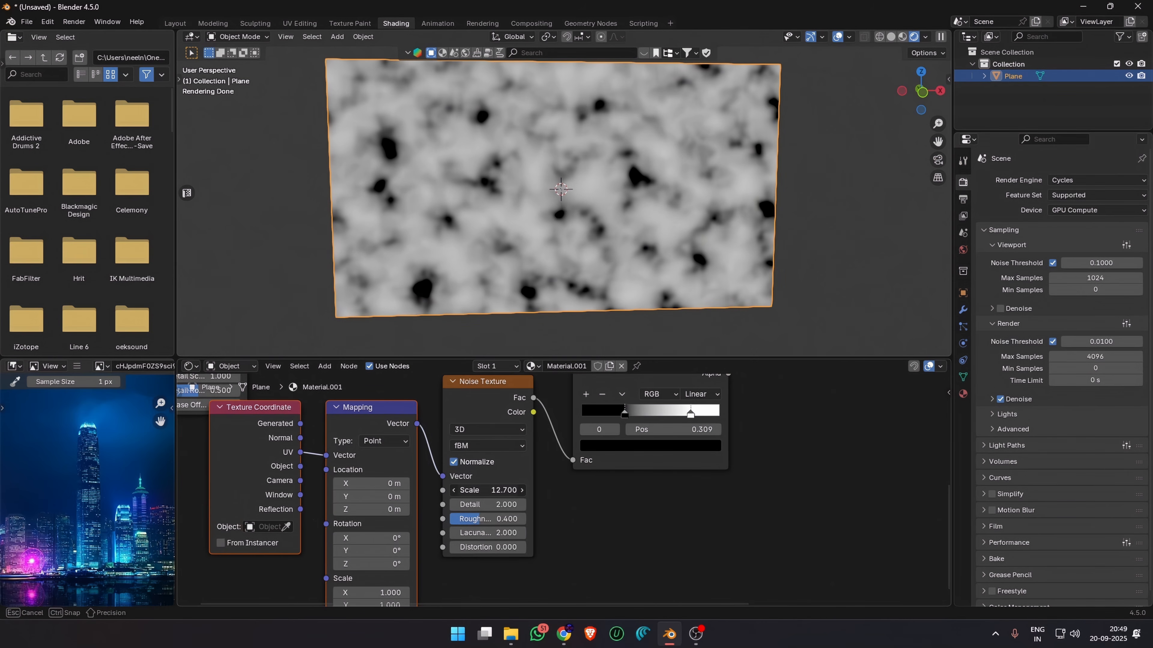
{"action": "scroll", "coordinate": [528, 525], "scroll_direction": "down", "scroll_amount": 1}
{"action": "middle_click_drag", "start_coordinate": [528, 526], "coordinate": [522, 553]}
{"action": "scroll", "coordinate": [522, 552], "scroll_direction": "down", "scroll_amount": 1}
{"action": "left_click_drag", "start_coordinate": [488, 564], "coordinate": [519, 564]}
Step: Return the preview to the Emission output and move the noise Color Ramp's black stop to about 0.359
{"action": "scroll", "coordinate": [746, 507], "scroll_direction": "down", "scroll_amount": 6}
{"action": "middle_click_drag", "start_coordinate": [760, 456], "coordinate": [672, 561]}
{"action": "left_click", "coordinate": [647, 457], "text": "ctrl+shift"}
{"action": "mouse_move", "coordinate": [573, 261]}
{"action": "middle_mouse_down"}
{"action": "mouse_move", "coordinate": [541, 264]}
{"action": "mouse_move", "coordinate": [579, 267]}
{"action": "middle_mouse_up"}
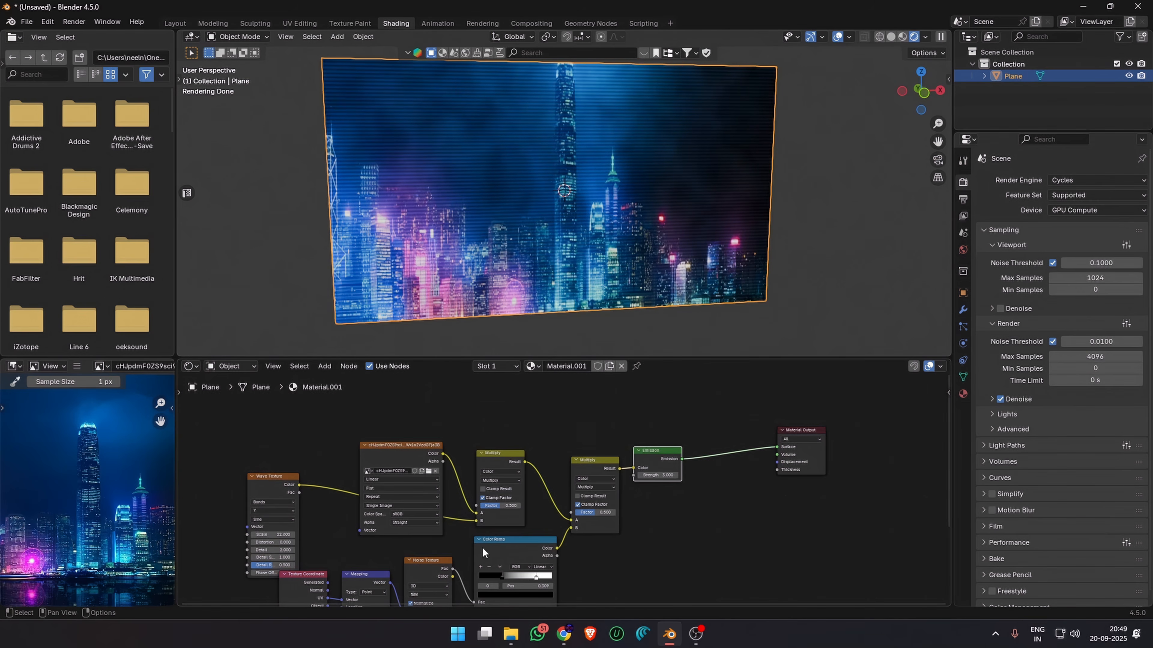
{"action": "left_click_drag", "start_coordinate": [500, 573], "coordinate": [504, 575]}
{"action": "middle_click_drag", "start_coordinate": [572, 318], "coordinate": [644, 117]}
{"action": "scroll", "coordinate": [459, 412], "scroll_direction": "down", "scroll_amount": 1}
Step: Tidy the node layout by moving the wave, image and first Multiply nodes up and the noise Color Ramp down
{"action": "left_click", "coordinate": [458, 411]}
{"action": "middle_click_drag", "start_coordinate": [424, 478], "coordinate": [478, 435]}
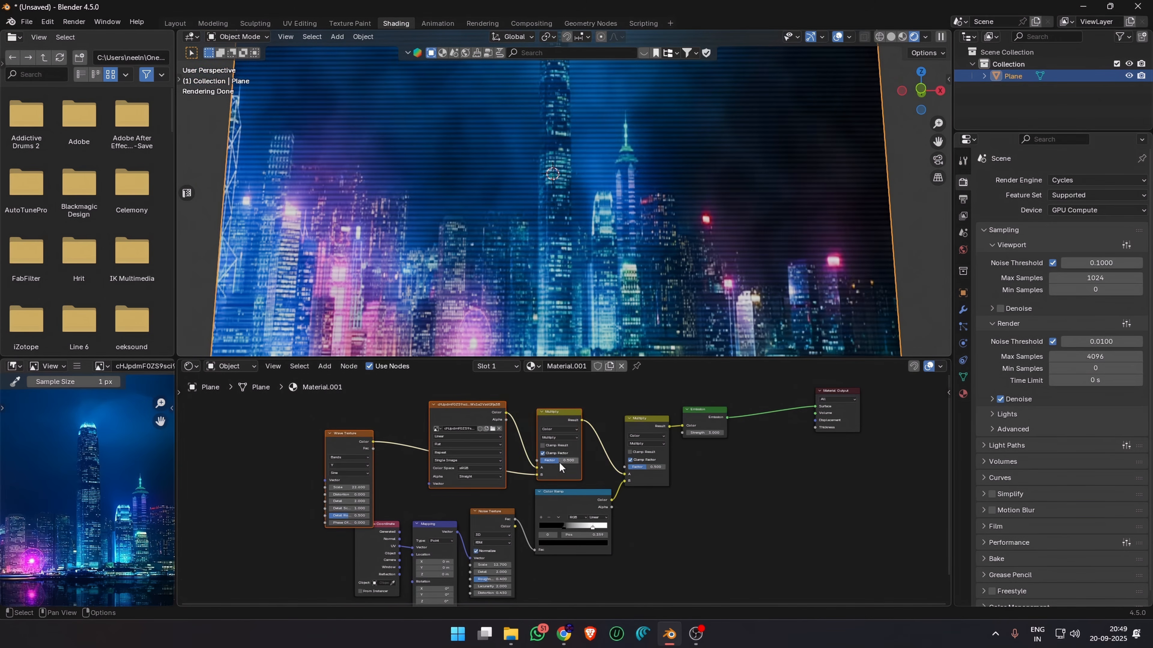
{"action": "left_click_drag", "start_coordinate": [559, 466], "coordinate": [542, 449]}
{"action": "left_click_drag", "start_coordinate": [569, 507], "coordinate": [562, 532]}
{"action": "middle_click_drag", "start_coordinate": [544, 468], "coordinate": [564, 487]}
{"action": "scroll", "coordinate": [564, 488], "scroll_direction": "up", "scroll_amount": 5}
Step: Preview the Wave Texture and set its distortion to 4.9, detail to 8.2, detail scale to 3 and detail roughness to 0.685
{"action": "left_click", "coordinate": [255, 428], "text": "ctrl+shift"}
{"action": "middle_click_drag", "start_coordinate": [291, 475], "coordinate": [386, 450]}
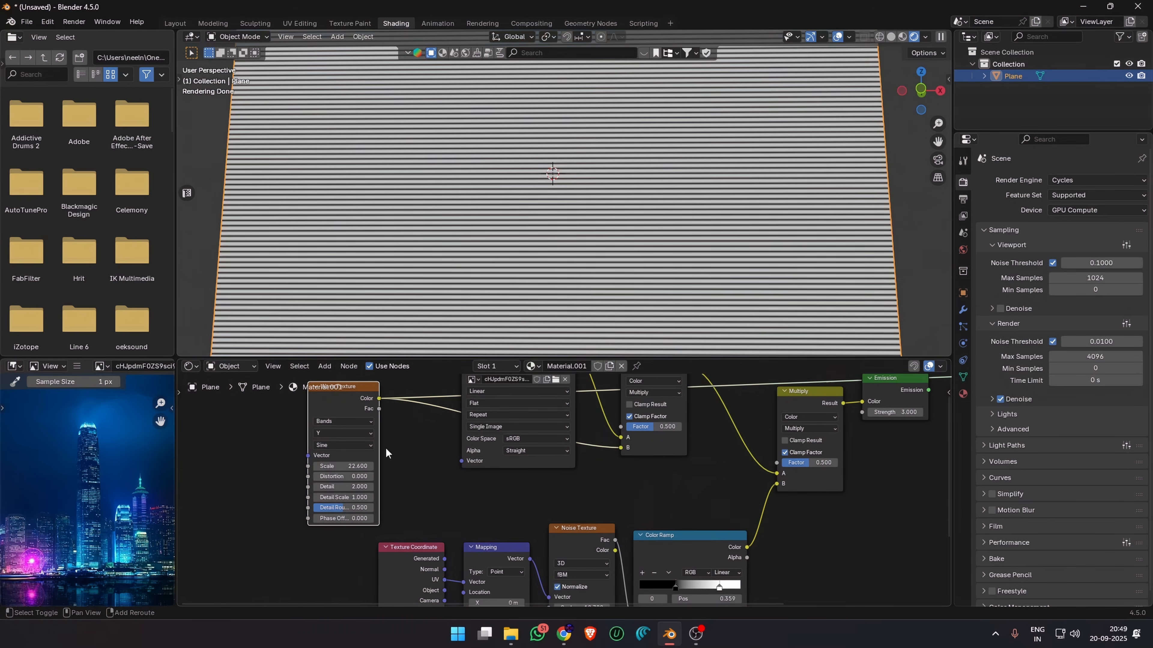
{"action": "left_click_drag", "start_coordinate": [343, 476], "coordinate": [377, 507]}
{"action": "type", "text": "3"}
{"action": "key", "text": "Return"}
{"action": "scroll", "coordinate": [479, 467], "scroll_direction": "up", "scroll_amount": 2, "text": "shift"}
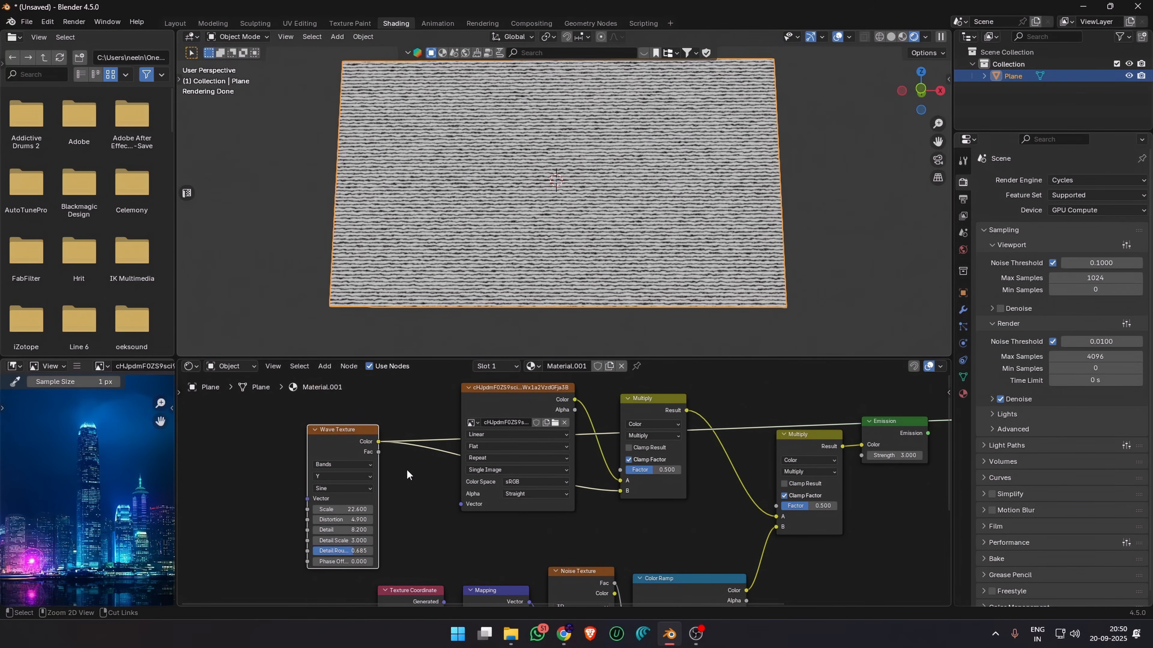
Step: Add a Color Ramp node after the Wave Texture and preview it on the plane
{"action": "key", "text": "shift+a"}
{"action": "type", "text": "ramp"}
{"action": "key", "text": "Return"}
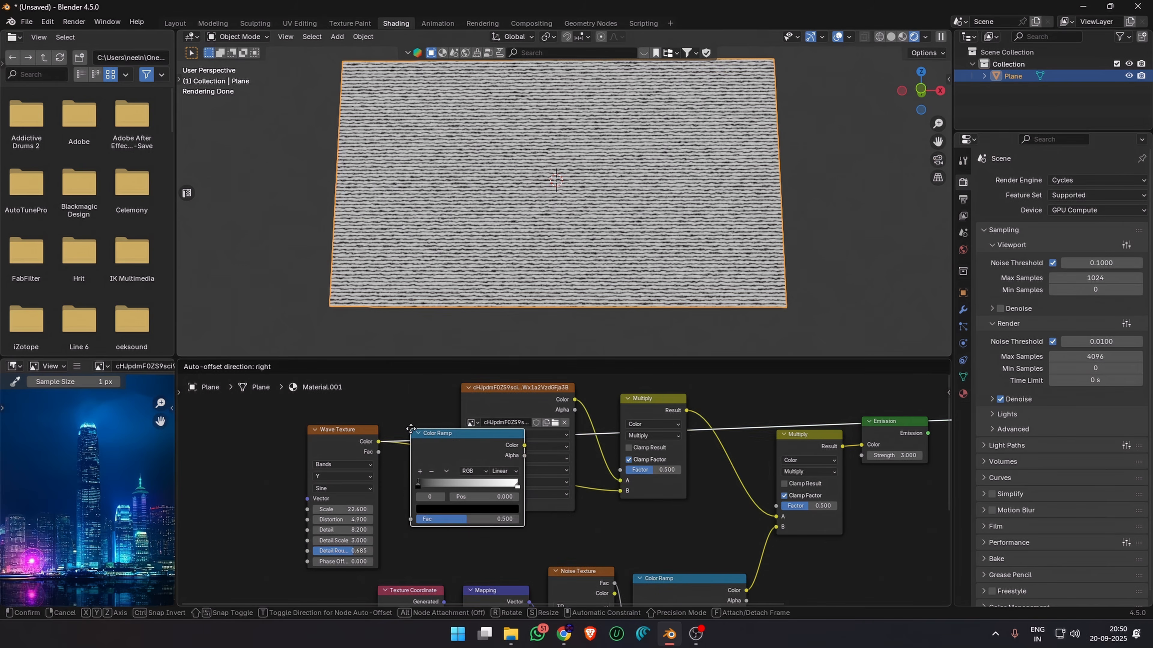
{"action": "left_click", "coordinate": [439, 474]}
{"action": "left_click", "coordinate": [439, 474], "text": "ctrl+shift"}
Step: Set the wave Color Ramp's black stop to 0.291 and return the preview to the Emission output
{"action": "mouse_move", "coordinate": [427, 485]}
{"action": "left_mouse_down"}
{"action": "mouse_move", "coordinate": [452, 491]}
{"action": "mouse_move", "coordinate": [416, 488]}
{"action": "left_mouse_up"}
{"action": "left_click_drag", "start_coordinate": [470, 436], "coordinate": [457, 490]}
{"action": "left_click", "coordinate": [448, 495], "text": "ctrl+shift"}
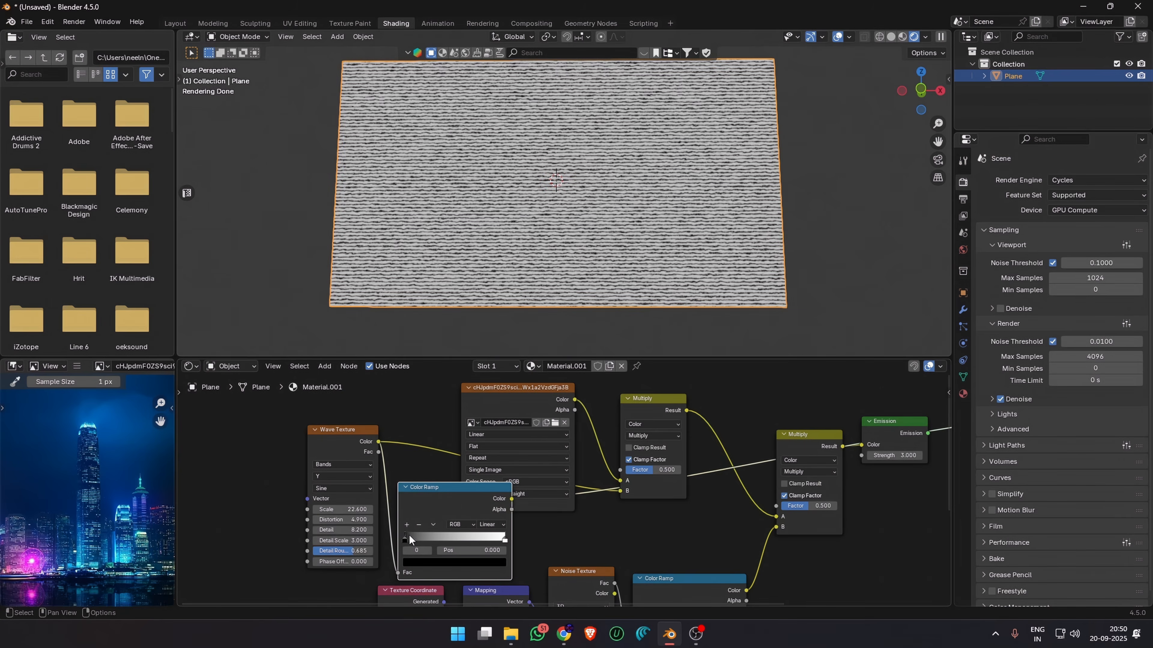
{"action": "left_click_drag", "start_coordinate": [407, 537], "coordinate": [434, 537]}
{"action": "left_click", "coordinate": [867, 434], "text": "ctrl+shift"}
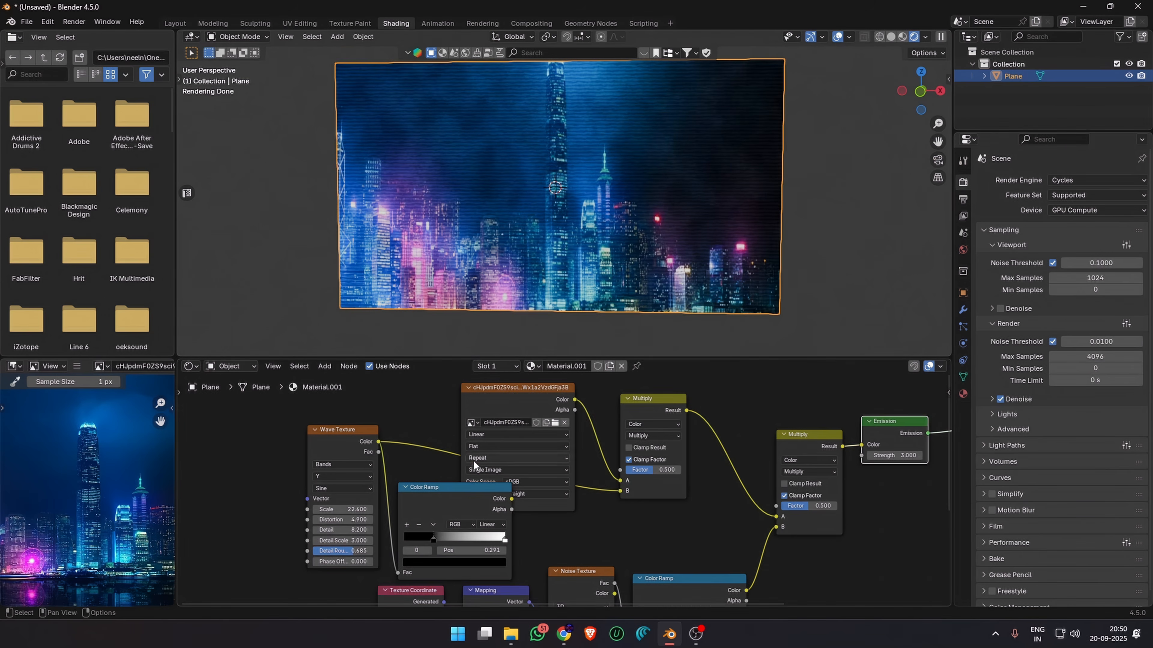
Step: Add Texture Coordinate and Mapping nodes to the Wave Texture, and animate the mapping's Y location with a driver
{"action": "scroll", "coordinate": [346, 431], "scroll_direction": "down", "scroll_amount": 1}
{"action": "key", "text": "ctrl+t"}
{"action": "middle_click_drag", "start_coordinate": [320, 448], "coordinate": [437, 407]}
{"action": "left_click", "coordinate": [446, 565]}
{"action": "middle_click_drag", "start_coordinate": [472, 509], "coordinate": [522, 528]}
{"action": "scroll", "coordinate": [523, 528], "scroll_direction": "up", "scroll_amount": 5}
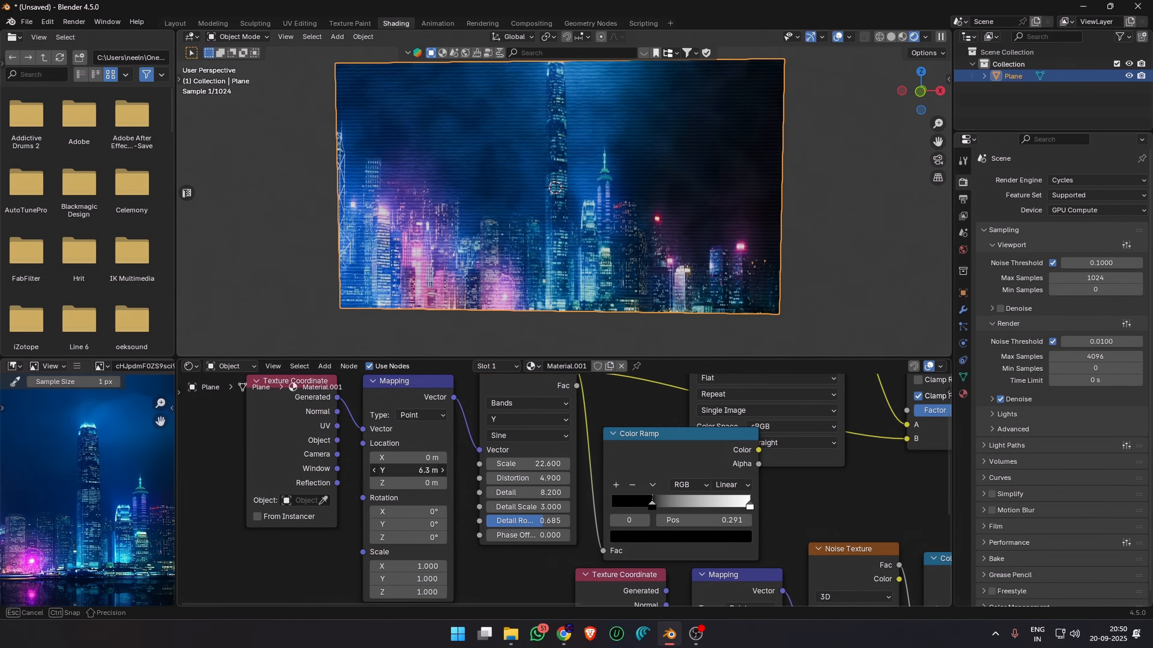
{"action": "left_click_drag", "start_coordinate": [408, 470], "coordinate": [382, 470]}
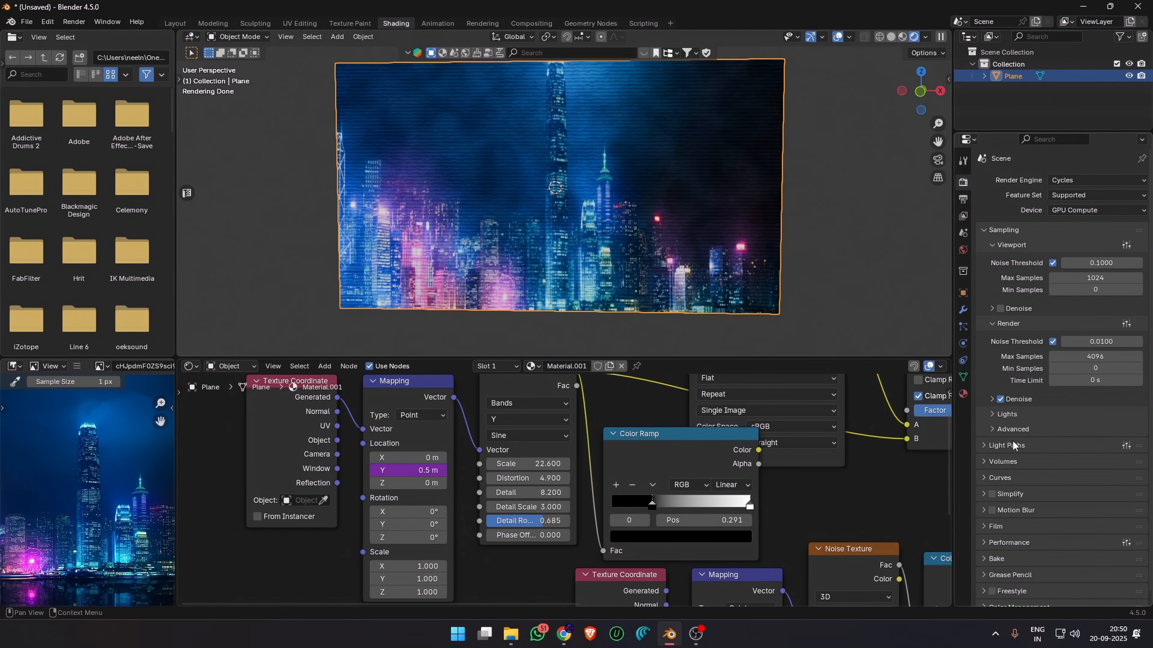
Step: Play the animation and examine the moving scan lines on the plane before stopping playback
{"action": "left_click", "coordinate": [992, 399]}
{"action": "left_click", "coordinate": [992, 399]}
{"action": "key", "text": "space"}
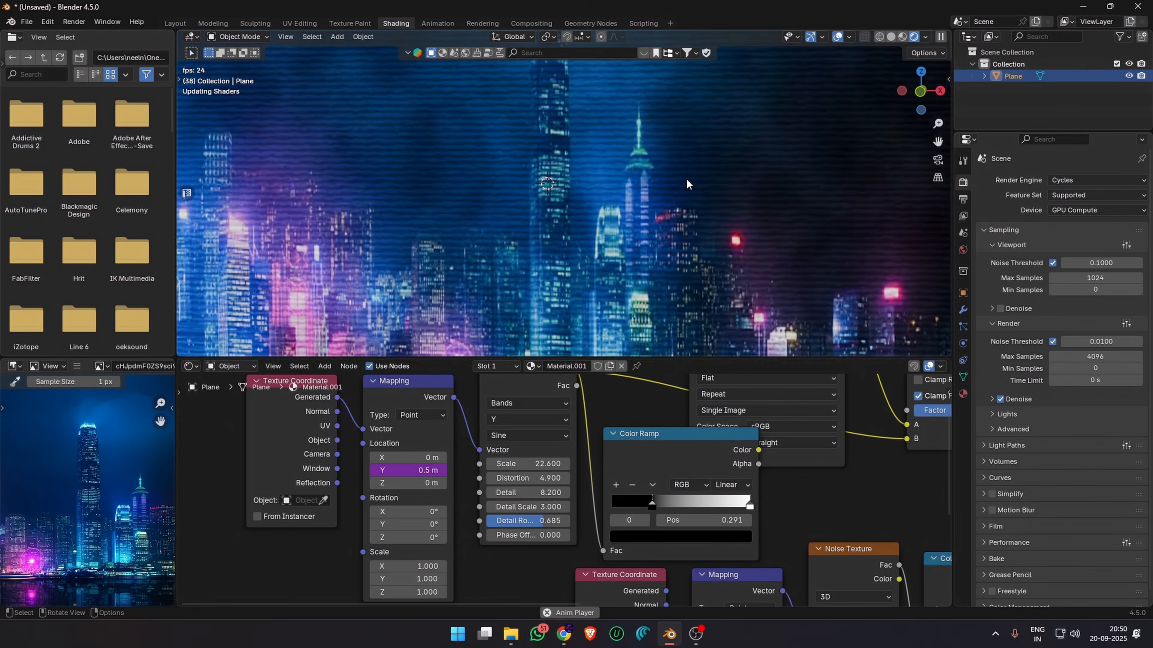
{"action": "scroll", "coordinate": [710, 170], "scroll_direction": "down", "scroll_amount": 1}
{"action": "middle_click_drag", "start_coordinate": [706, 168], "coordinate": [679, 190]}
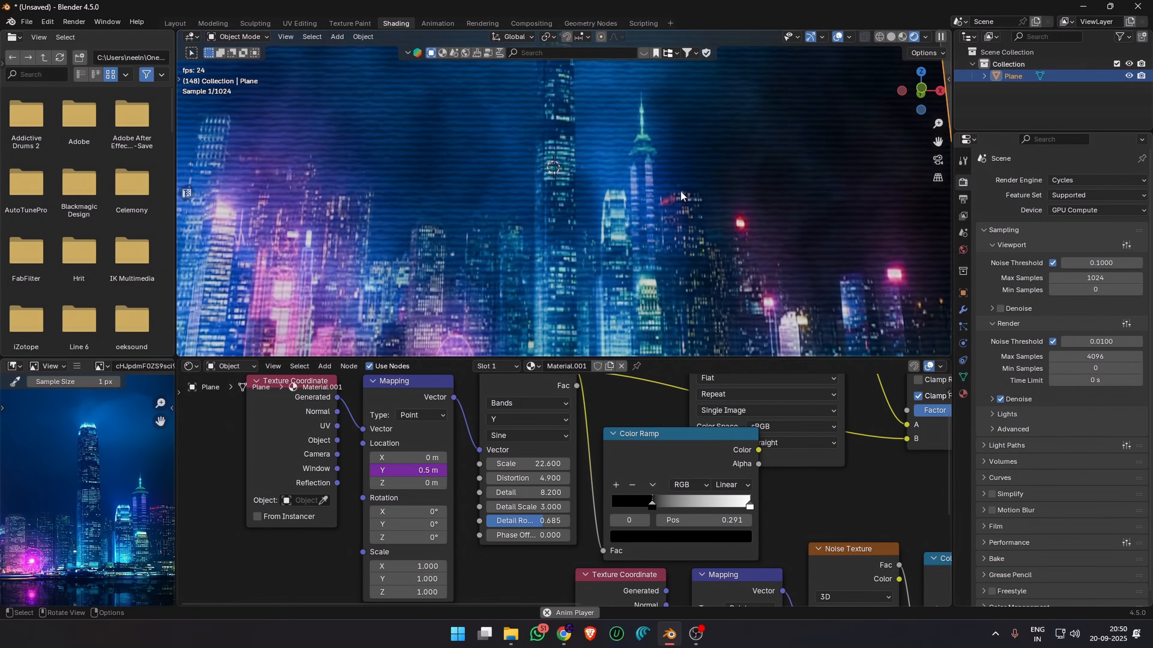
{"action": "scroll", "coordinate": [481, 258], "scroll_direction": "down", "scroll_amount": 2}
{"action": "key", "text": "space"}
{"action": "key", "text": "space"}
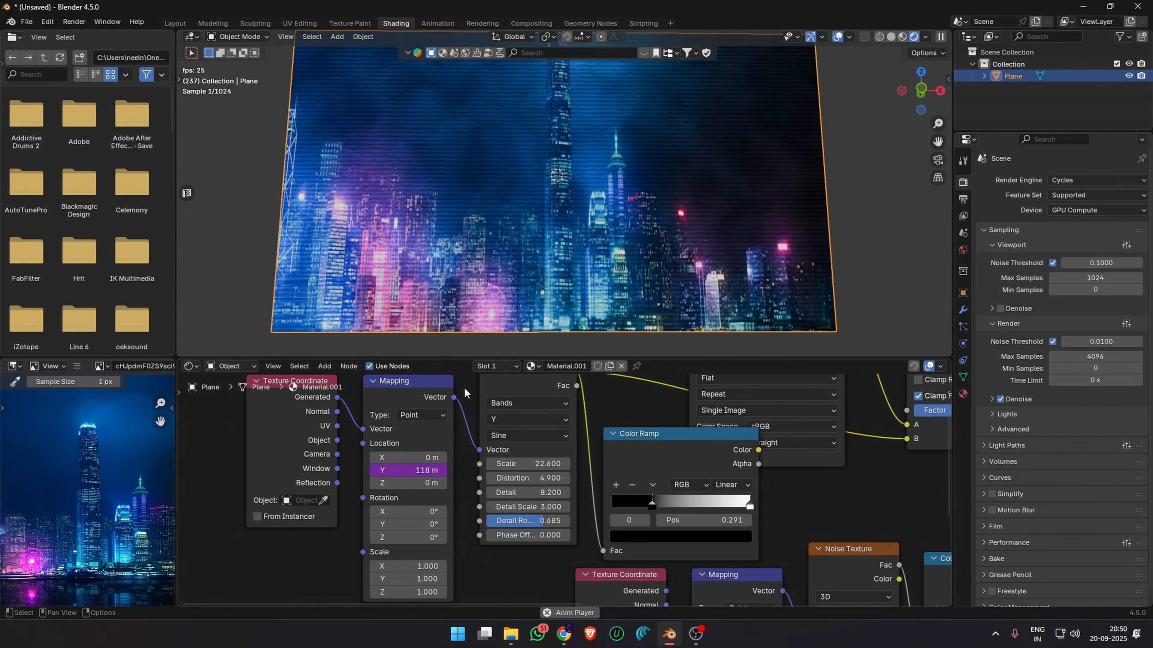
{"action": "middle_click_drag", "start_coordinate": [560, 113], "coordinate": [549, 136]}
{"action": "key", "text": "space"}
Step: Switch the Noise Texture to 4D and drive its W value with #frame/3
{"action": "scroll", "coordinate": [666, 565], "scroll_direction": "down", "scroll_amount": 6}
{"action": "middle_click_drag", "start_coordinate": [666, 565], "coordinate": [551, 484]}
{"action": "scroll", "coordinate": [551, 483], "scroll_direction": "up", "scroll_amount": 3}
{"action": "left_click", "coordinate": [621, 467]}
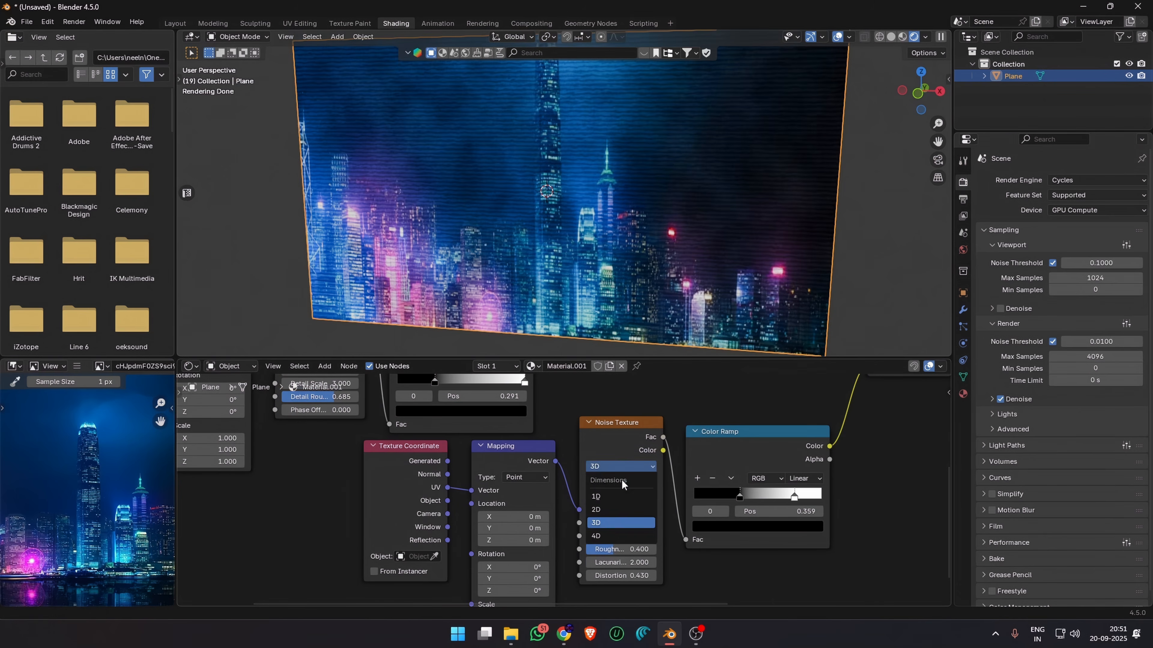
{"action": "left_click", "coordinate": [621, 479]}
{"action": "left_click", "coordinate": [624, 524]}
{"action": "type", "text": "#frame"}
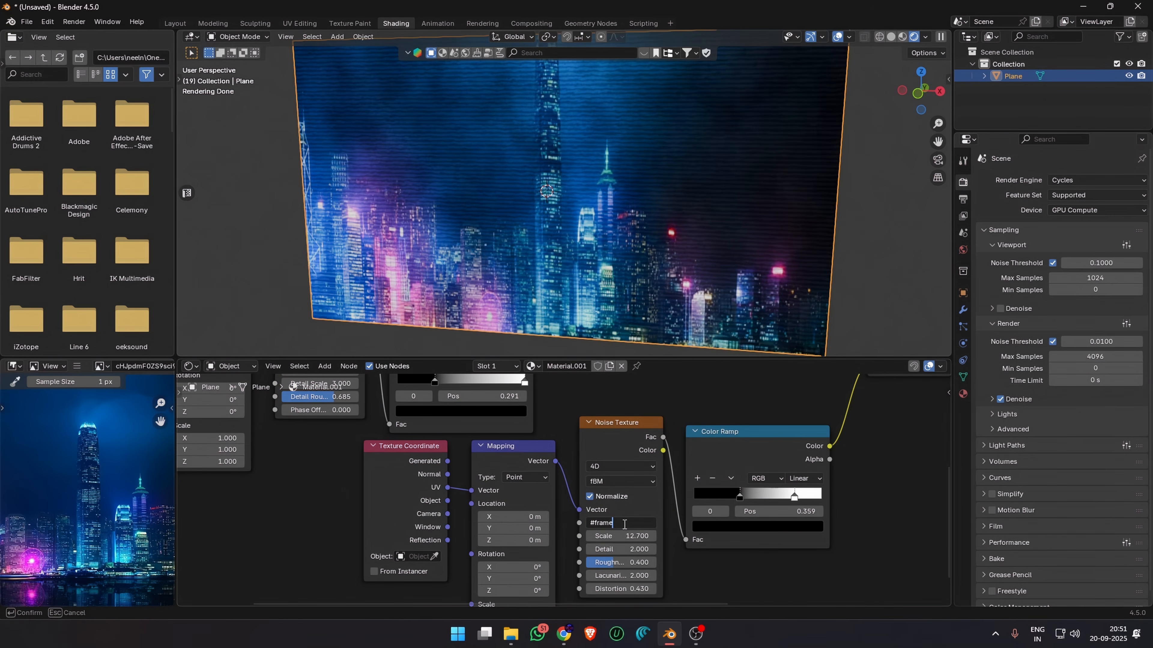
{"action": "type", "text": "/3"}
{"action": "key", "text": "Return"}
Step: Check the noise animation in playback and change the W driver expression to frame/10
{"action": "key", "text": "space"}
{"action": "key", "text": "space"}
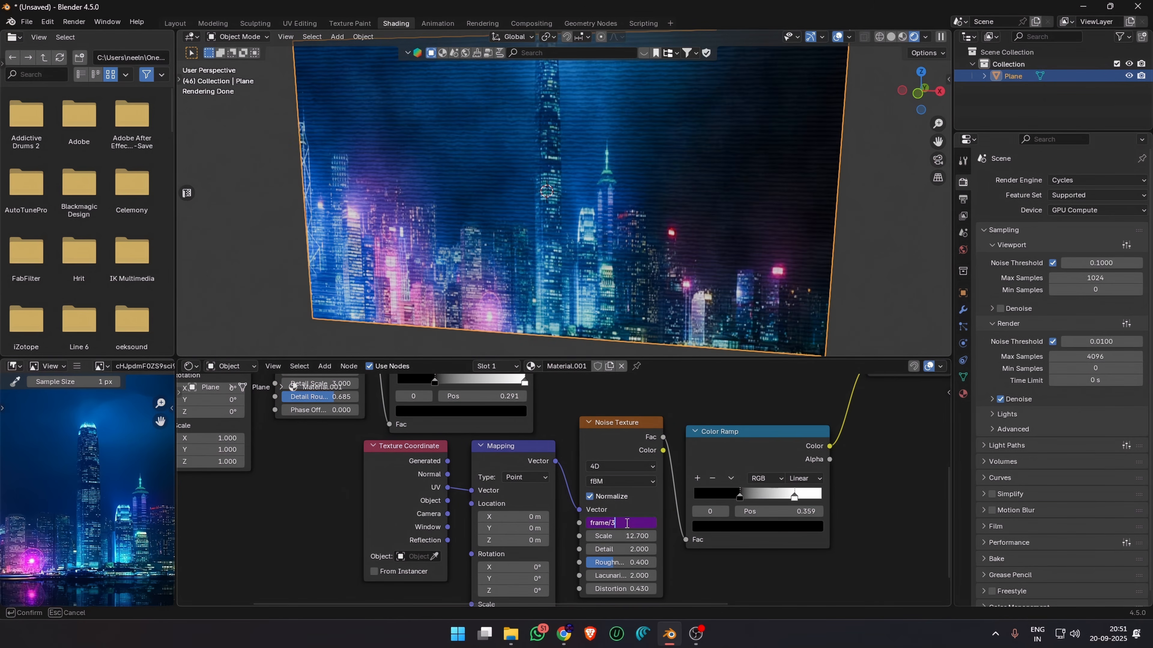
{"action": "type", "text": "10"}
{"action": "key", "text": "Return"}
{"action": "key", "text": "space"}
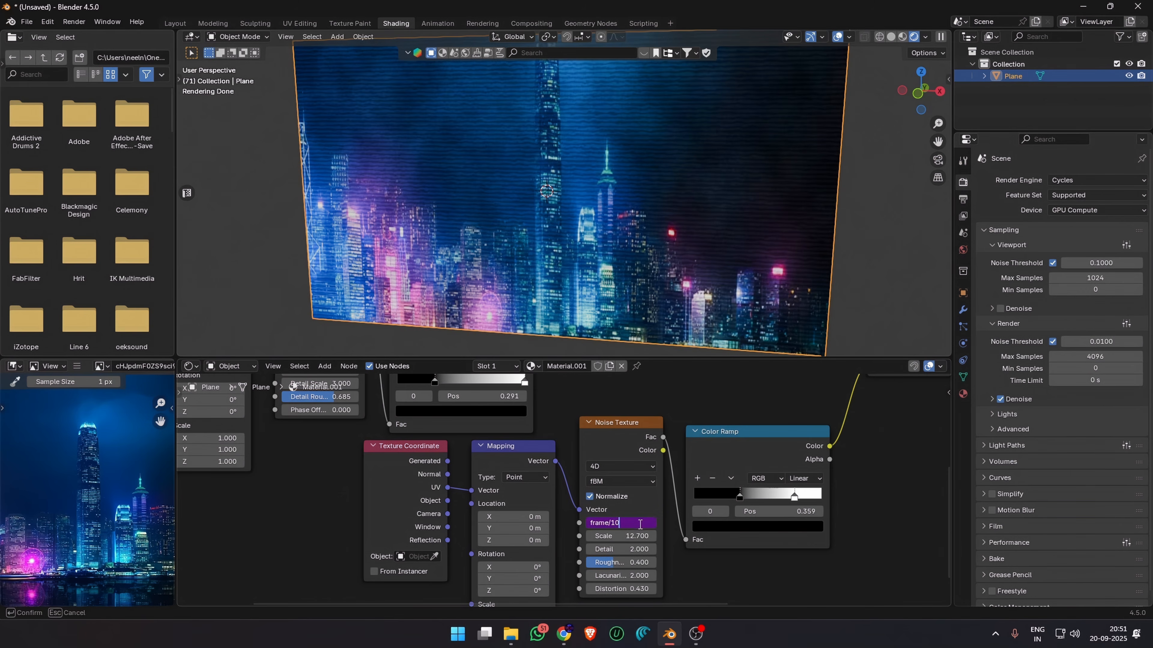
Step: Apply the frame/10 driver expression to the noise's W value and check the slower flicker in playback
{"action": "key", "text": "Return"}
{"action": "key", "text": "space"}
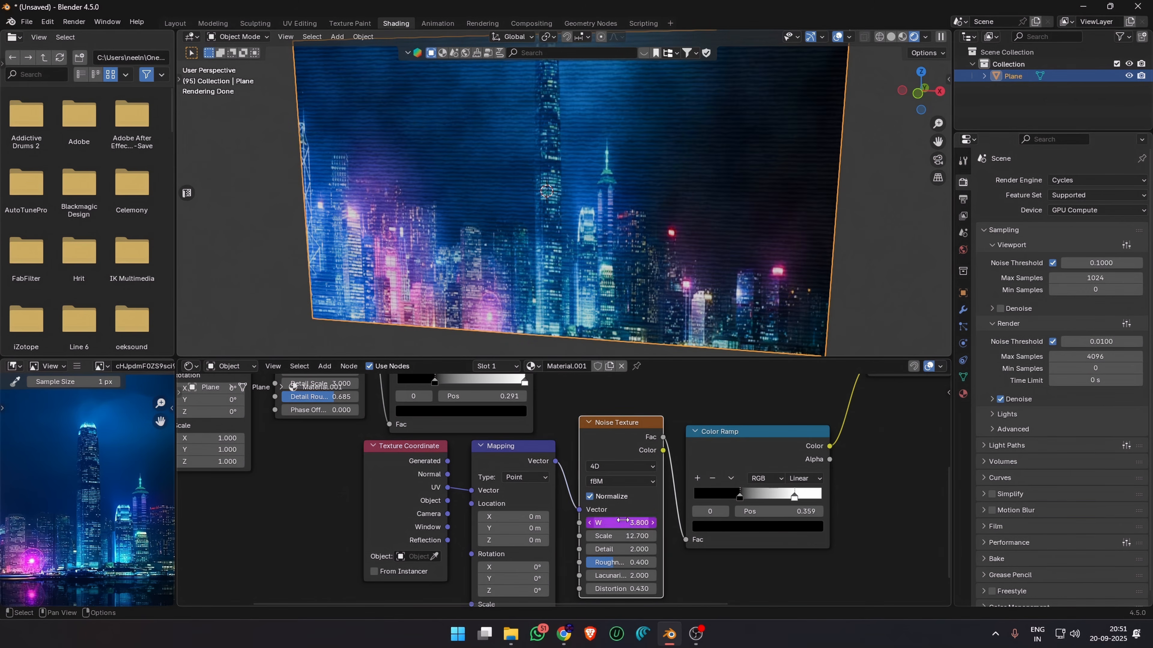
{"action": "key", "text": "space"}
{"action": "scroll", "coordinate": [707, 333], "scroll_direction": "down", "scroll_amount": 2}
{"action": "middle_click_drag", "start_coordinate": [693, 305], "coordinate": [707, 293]}
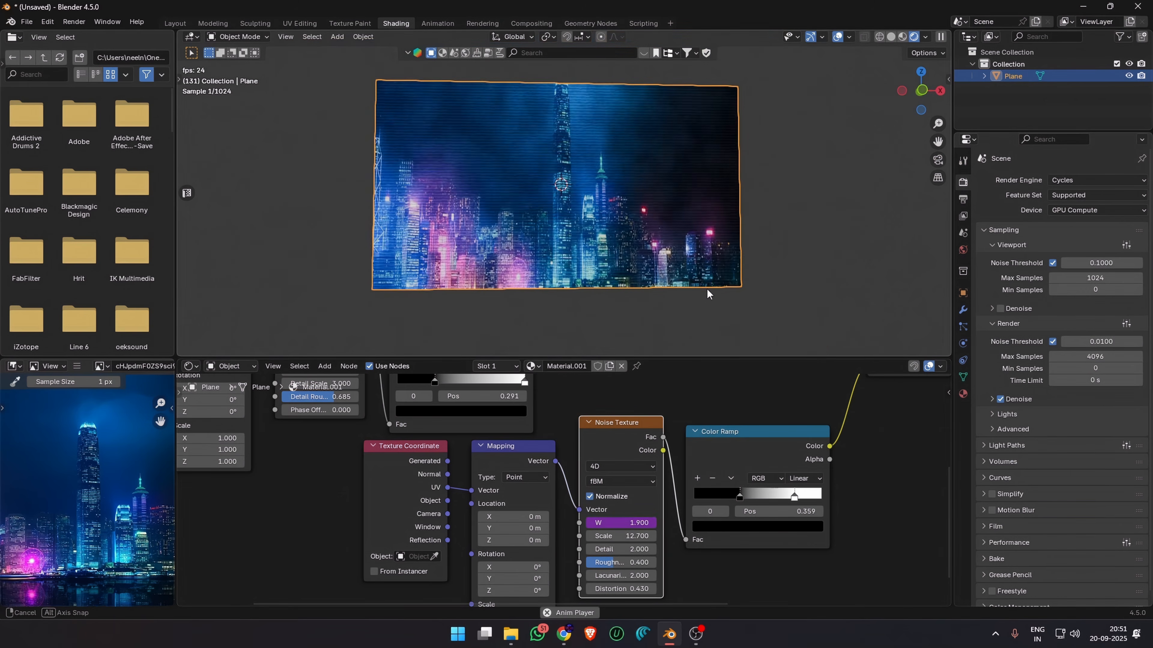
Step: Spread the noise Color Ramp's black and white stops to opposite ends of the gradient, with white at position 1.000
{"action": "scroll", "coordinate": [783, 493], "scroll_direction": "up", "scroll_amount": 3}
{"action": "left_click_drag", "start_coordinate": [785, 498], "coordinate": [729, 499]}
{"action": "left_click_drag", "start_coordinate": [855, 499], "coordinate": [888, 499]}
{"action": "scroll", "coordinate": [630, 165], "scroll_direction": "up", "scroll_amount": 3}
{"action": "middle_click_drag", "start_coordinate": [633, 164], "coordinate": [646, 193]}
{"action": "scroll", "coordinate": [646, 193], "scroll_direction": "down", "scroll_amount": 2}
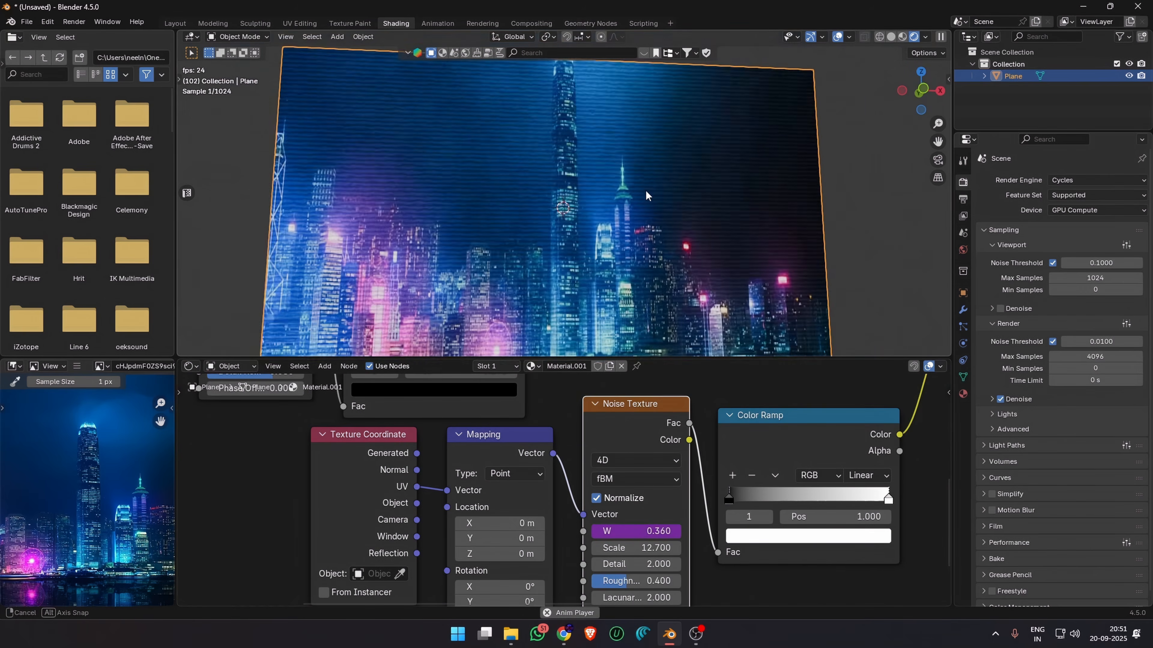
{"action": "scroll", "coordinate": [590, 490], "scroll_direction": "down", "scroll_amount": 3}
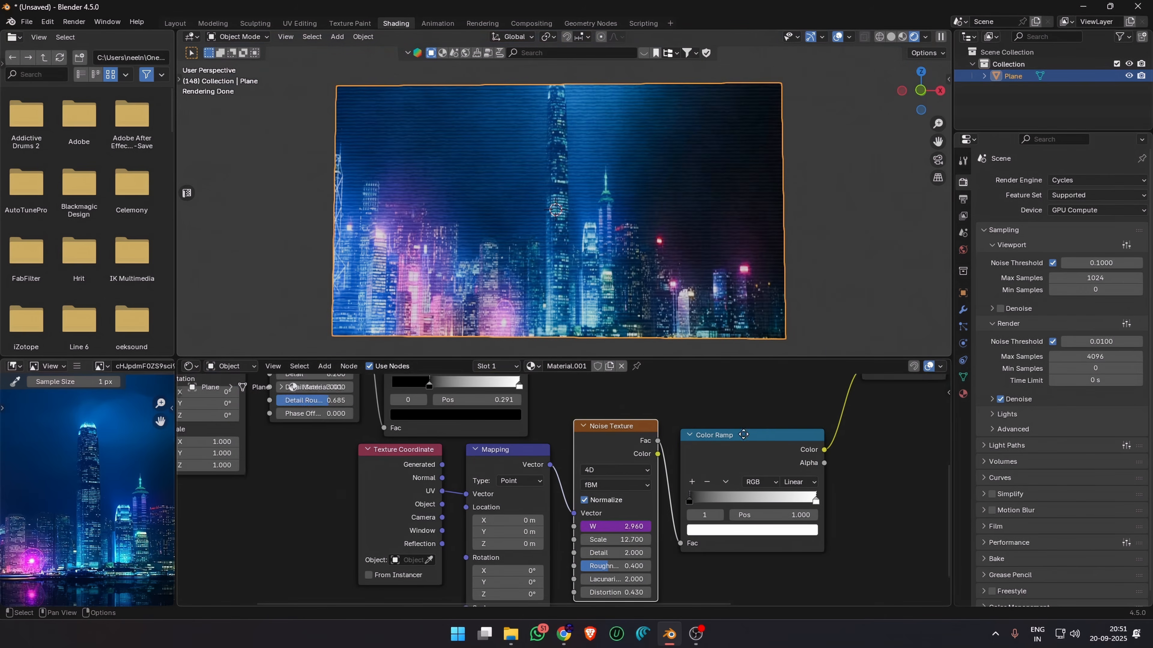
Step: Keyframe the Emission node's Strength of 3.000 at frame 1 and again at frame 250
{"action": "middle_click_drag", "start_coordinate": [743, 435], "coordinate": [560, 506]}
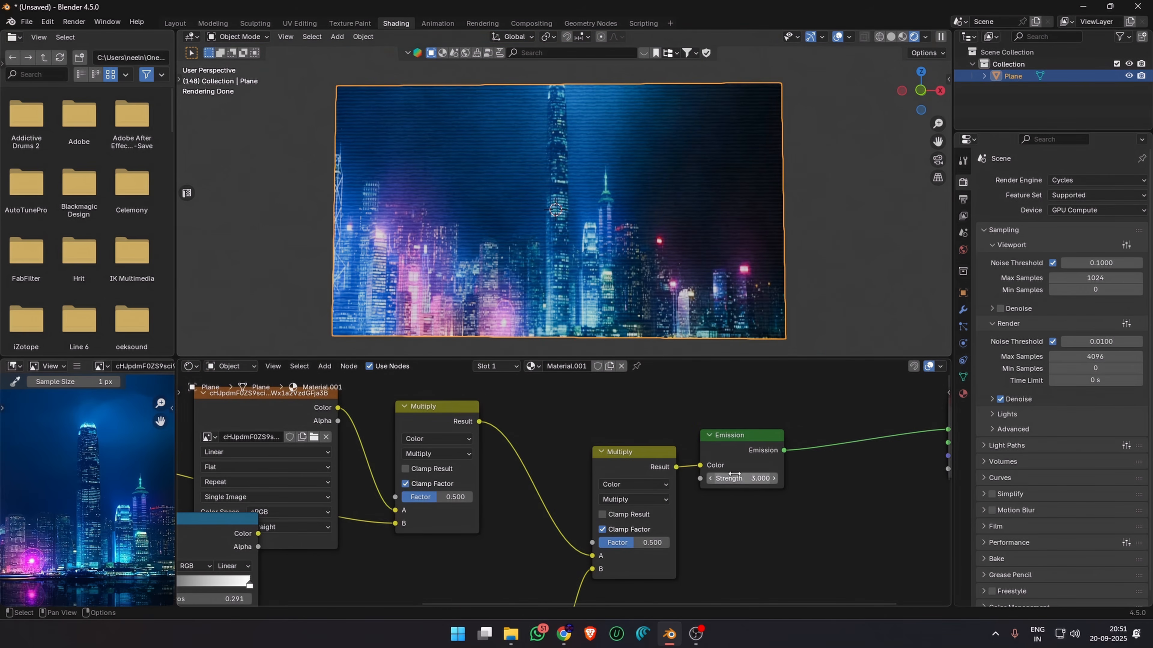
{"action": "key", "text": "shift+Left"}
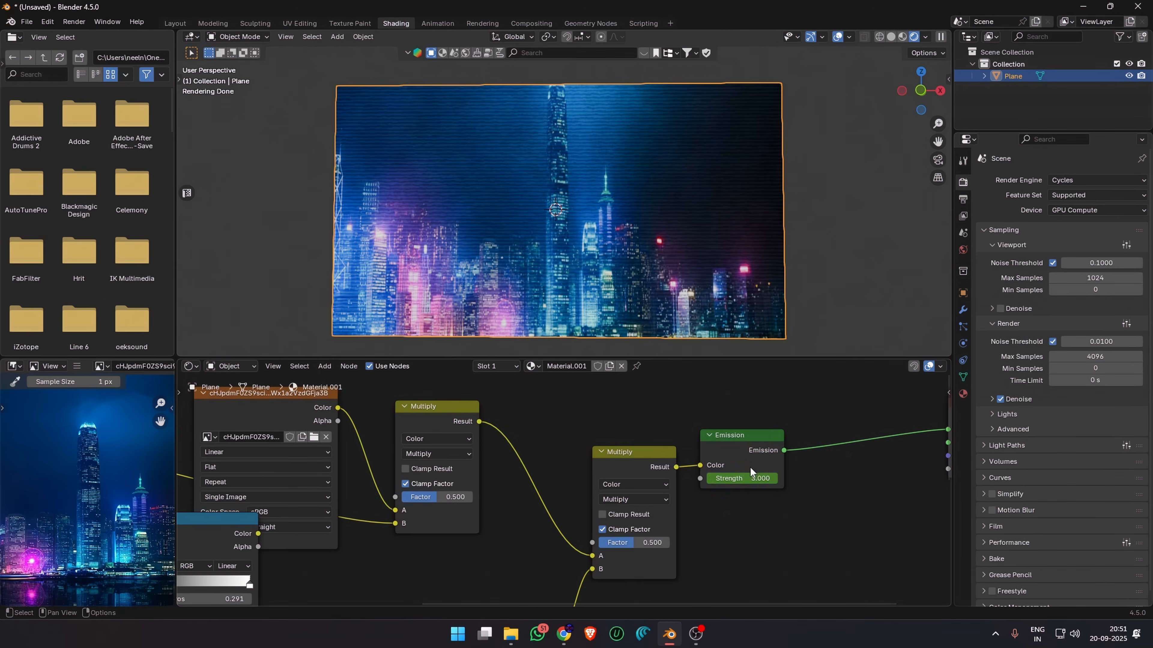
{"action": "right_click", "coordinate": [750, 475]}
{"action": "key", "text": "Escape"}
{"action": "key", "text": "i"}
{"action": "key", "text": "shift+Right"}
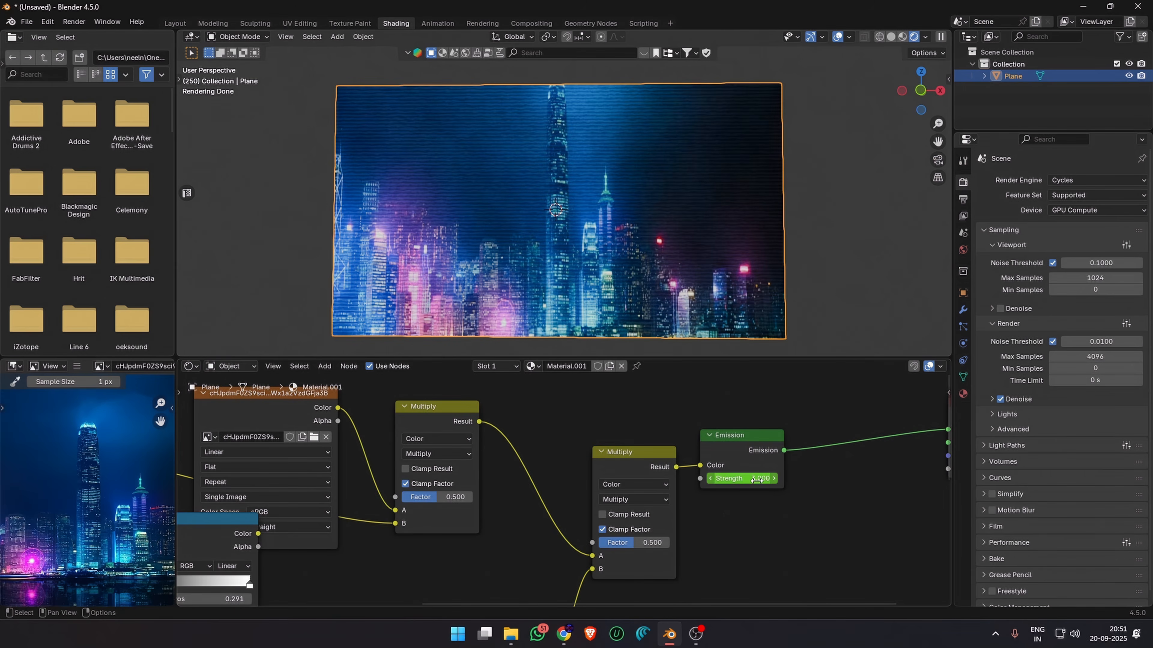
Step: Display the plane's Emission Strength curve in the Graph Editor and rename its material Glitch_Emission
{"action": "left_click", "coordinate": [191, 365]}
{"action": "left_click", "coordinate": [387, 425]}
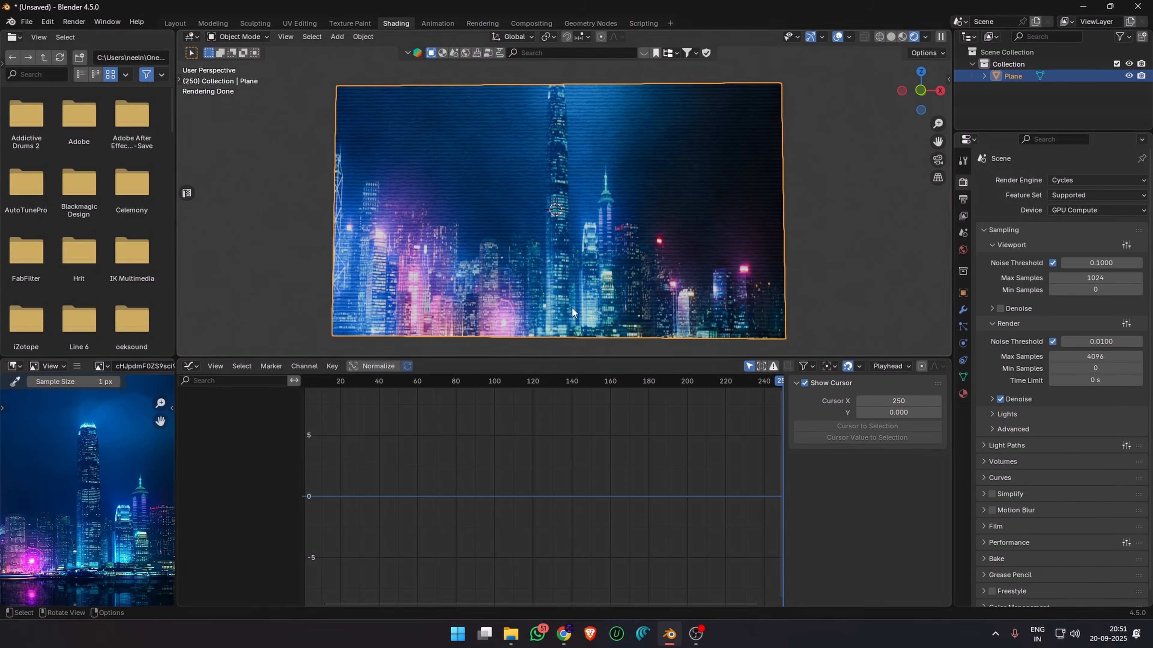
{"action": "left_click", "coordinate": [748, 366]}
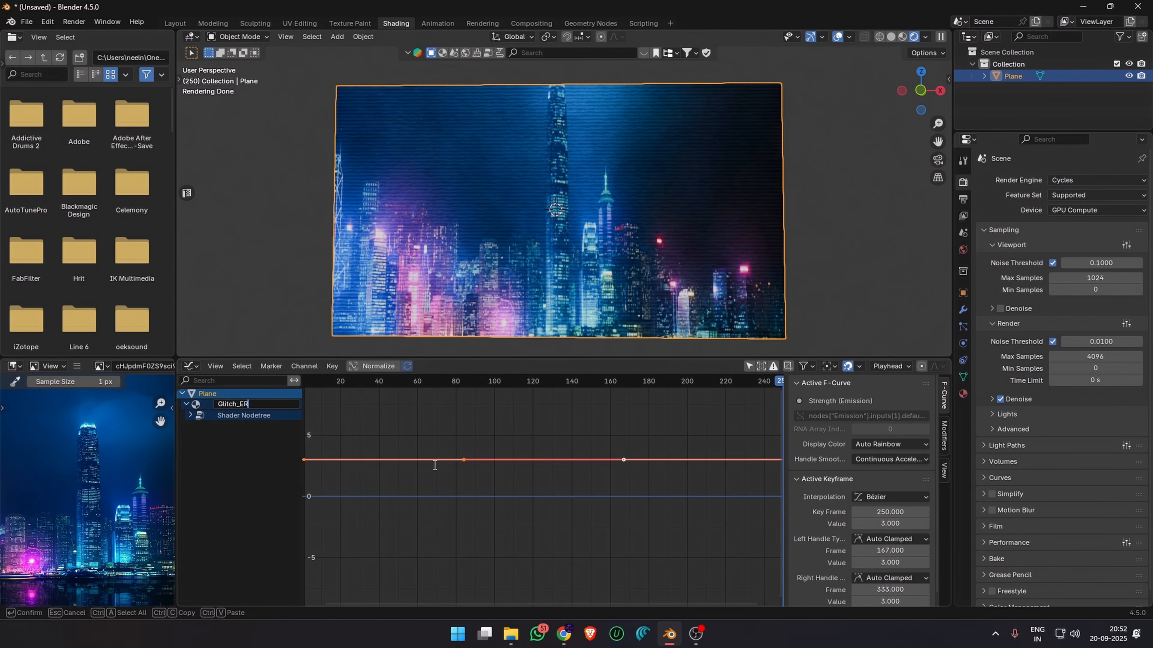
{"action": "left_click", "coordinate": [944, 436]}
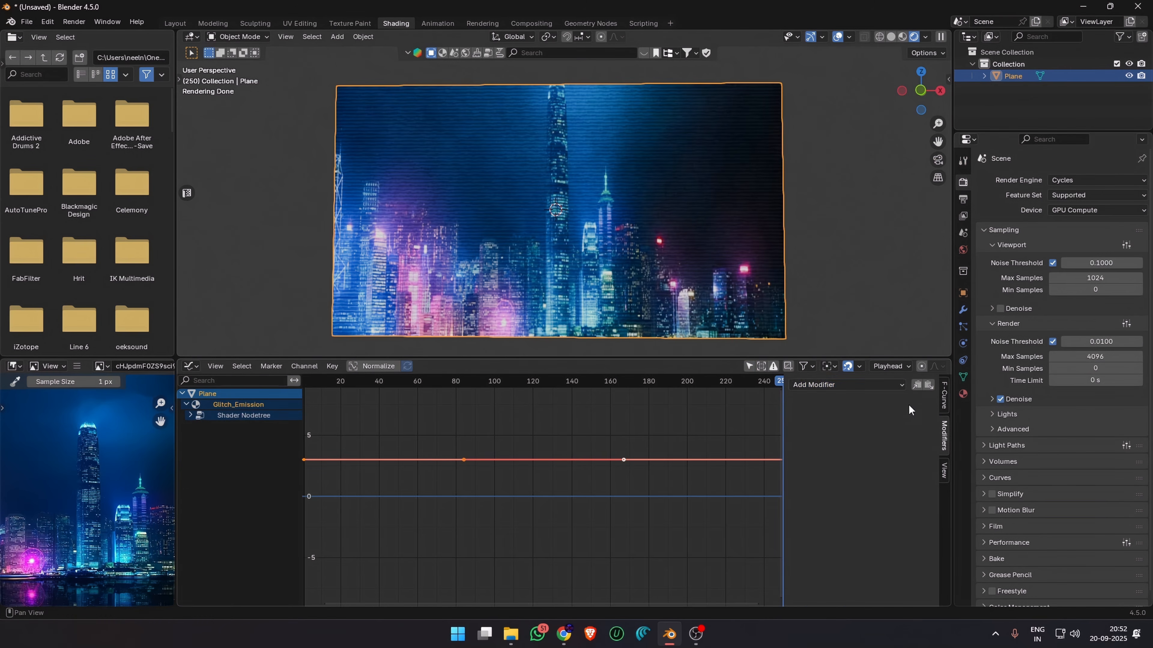
Step: Add a Noise modifier with strength 2 to the Emission Strength curve and check the flicker in playback
{"action": "left_click", "coordinate": [869, 384]}
{"action": "left_click", "coordinate": [826, 450]}
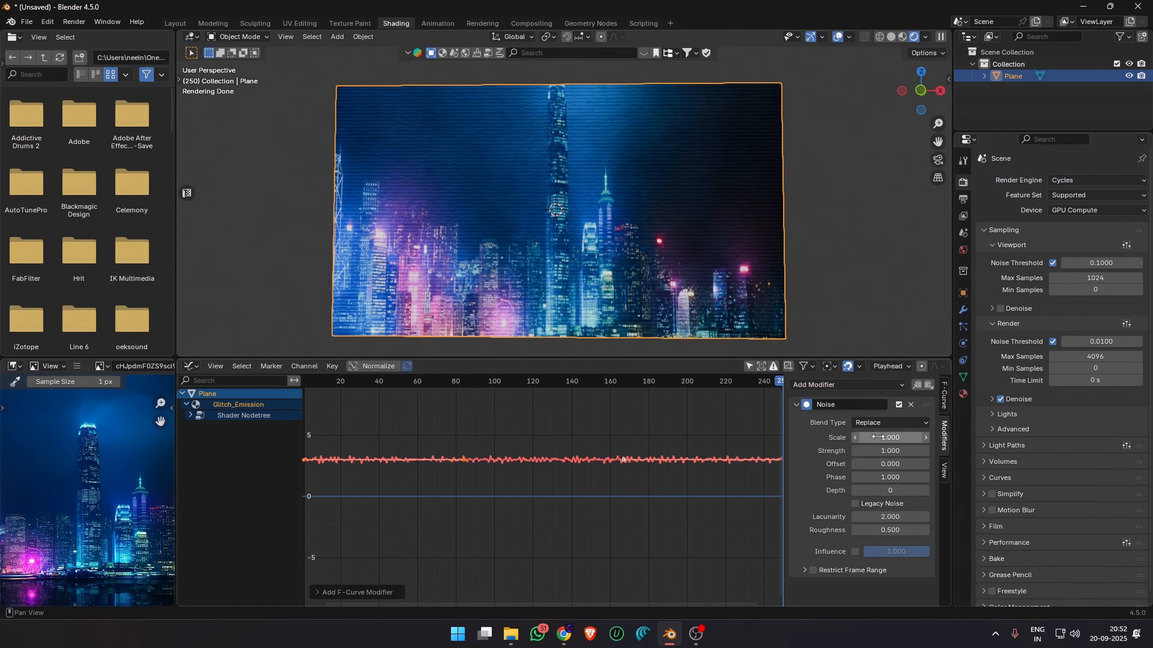
{"action": "mouse_move", "coordinate": [882, 453]}
{"action": "left_mouse_down"}
{"action": "mouse_move", "coordinate": [903, 453]}
{"action": "mouse_move", "coordinate": [883, 453]}
{"action": "left_mouse_up"}
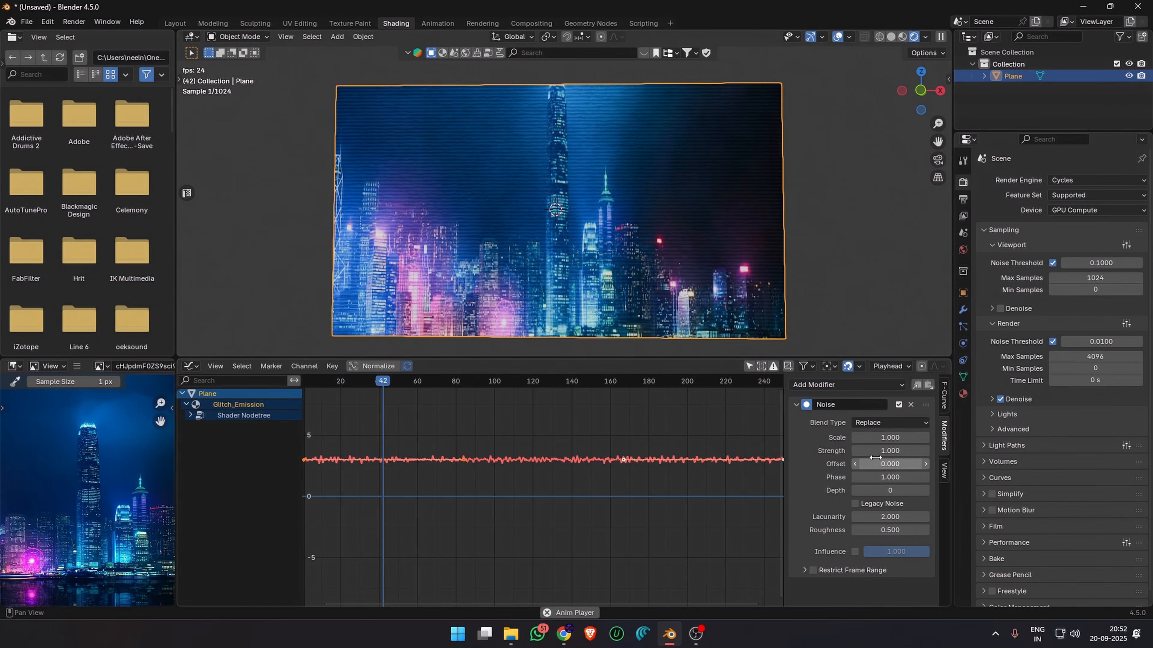
{"action": "double_click", "coordinate": [882, 451]}
{"action": "type", "text": "2"}
{"action": "key", "text": "Return"}
{"action": "scroll", "coordinate": [624, 281], "scroll_direction": "down", "scroll_amount": 3}
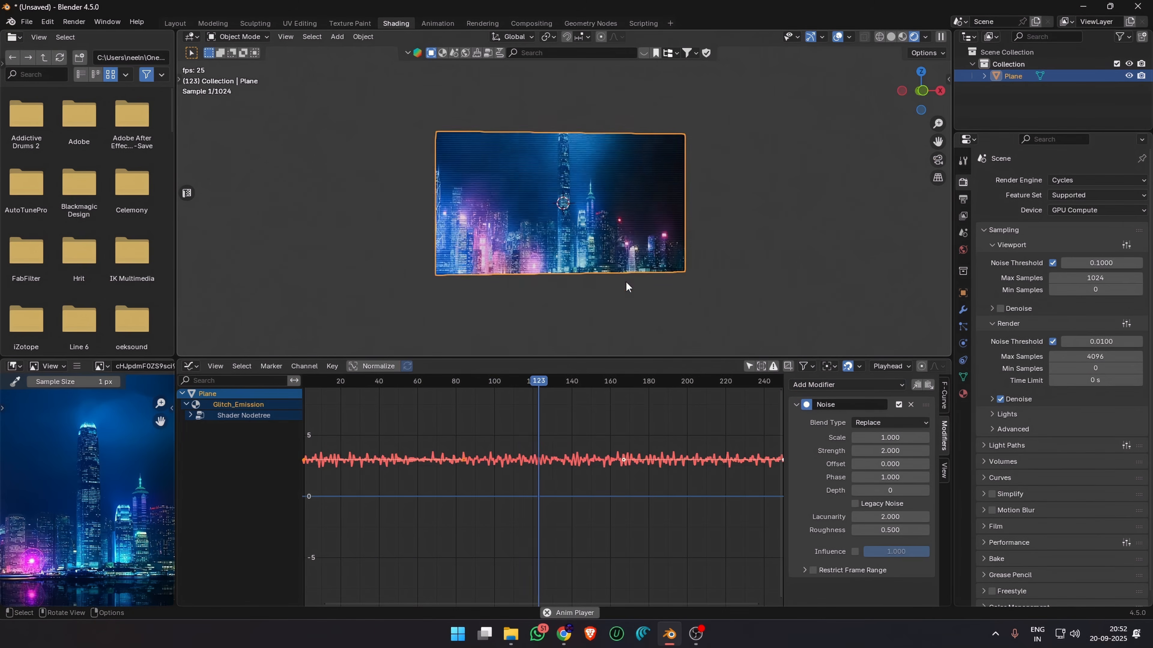
{"action": "scroll", "coordinate": [794, 251], "scroll_direction": "up", "scroll_amount": 4}
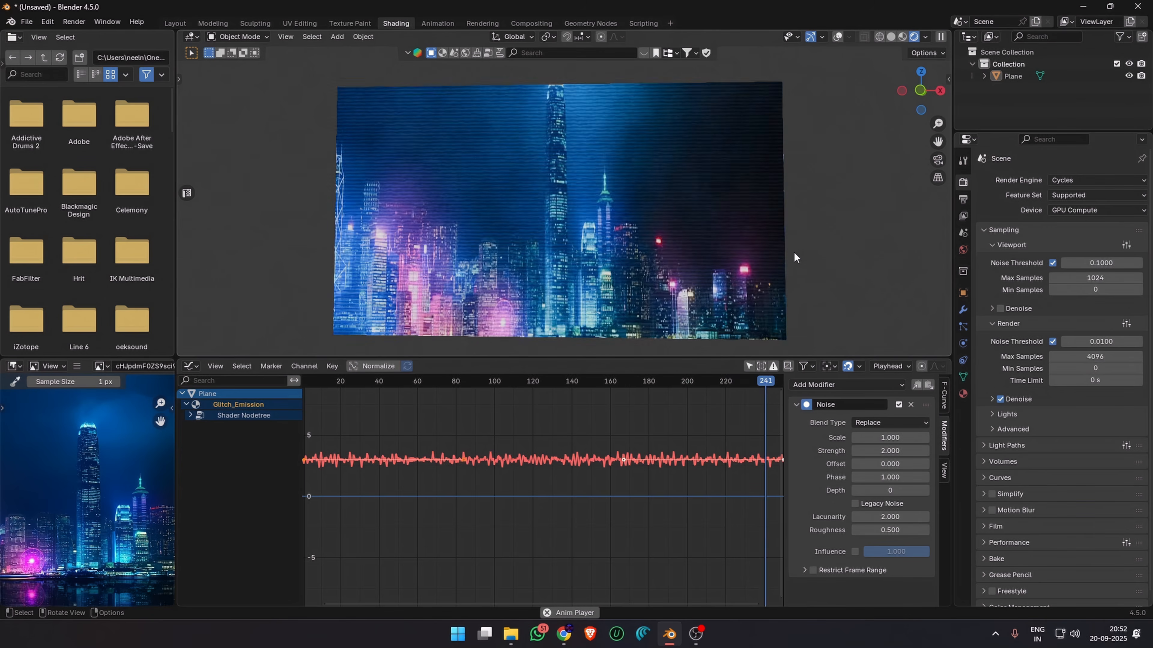
{"action": "mouse_move", "coordinate": [794, 251]}
{"action": "middle_mouse_down"}
{"action": "mouse_move", "coordinate": [795, 271]}
{"action": "mouse_move", "coordinate": [800, 258]}
{"action": "middle_mouse_up"}
{"action": "left_click", "coordinate": [191, 366]}
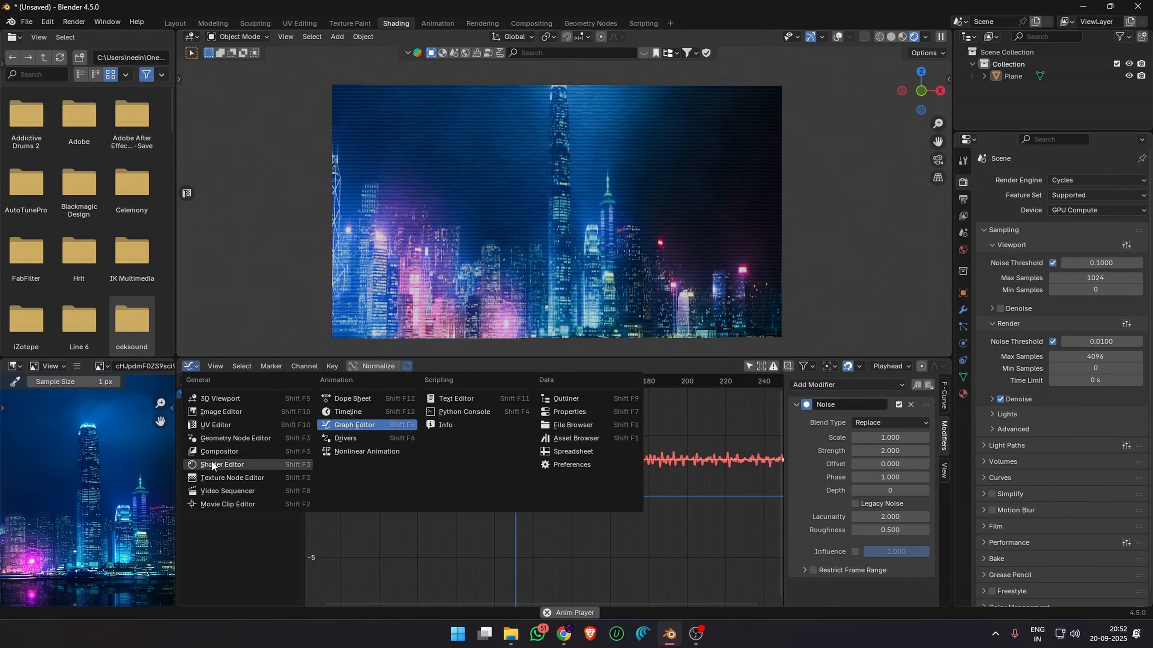
{"action": "left_click", "coordinate": [231, 489]}
{"action": "middle_click_drag", "start_coordinate": [375, 462], "coordinate": [493, 481]}
{"action": "left_click", "coordinate": [432, 457]}
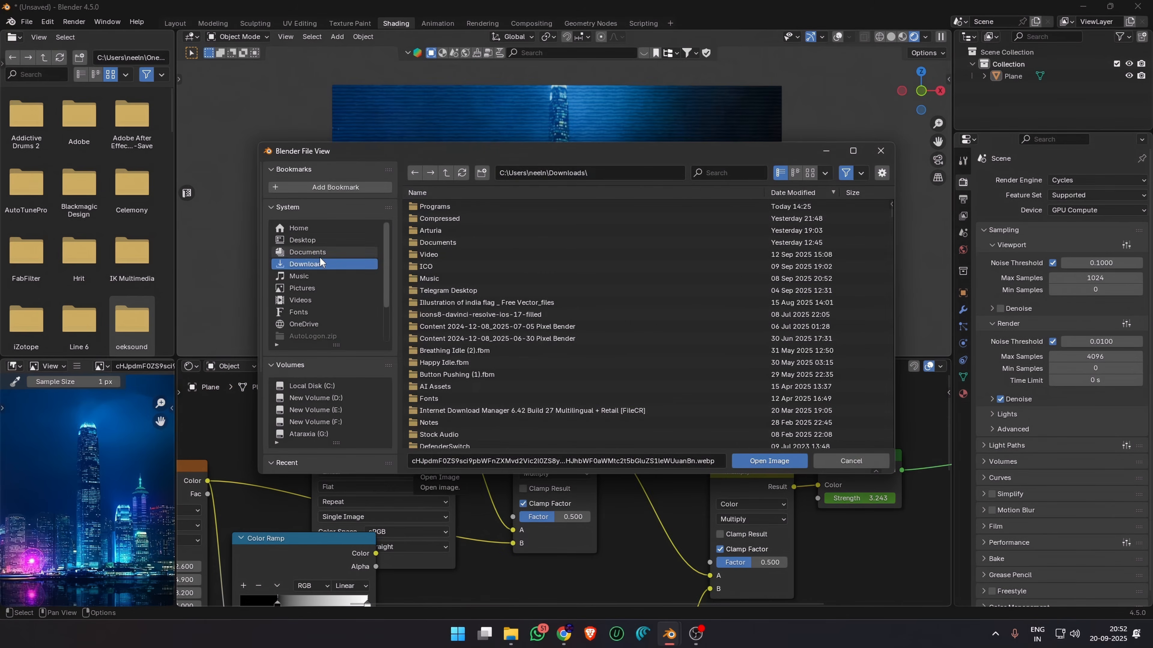
{"action": "double_click", "coordinate": [422, 257]}
{"action": "left_click", "coordinate": [809, 172]}
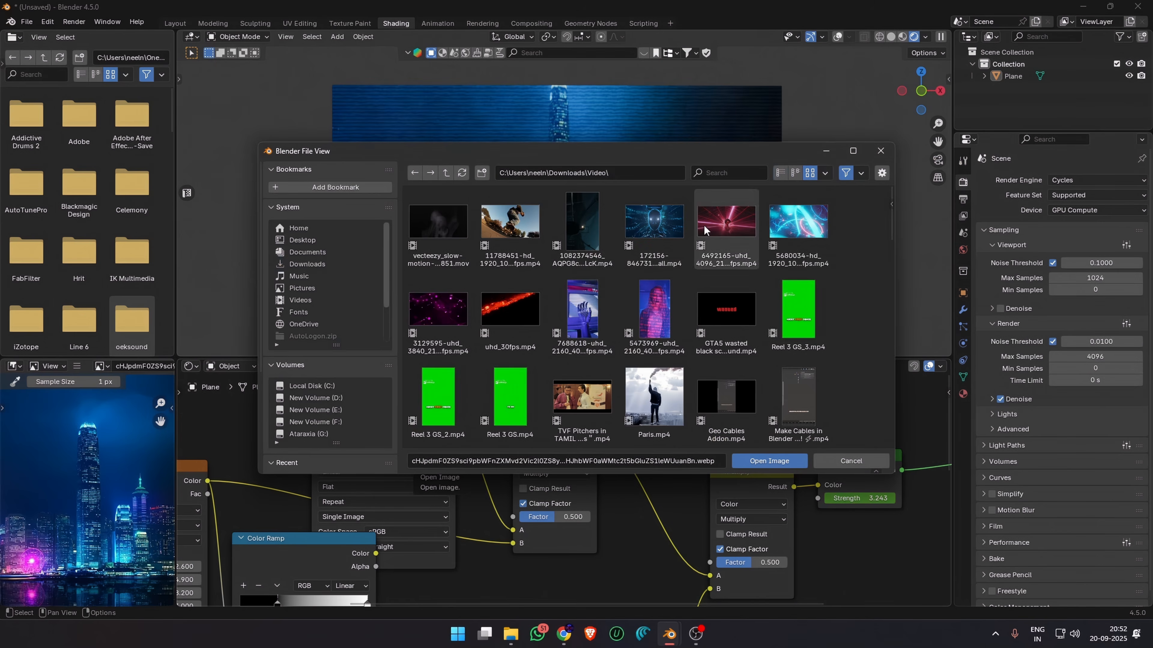
{"action": "double_click", "coordinate": [655, 223]}
Step: Scale the plane's whole UV layout along Y in the UV Editing workspace so it covers the full video frame
{"action": "scroll", "coordinate": [658, 229], "scroll_direction": "down", "scroll_amount": 1}
{"action": "key", "text": "Tab"}
{"action": "key", "text": "u"}
{"action": "key", "text": "Tab"}
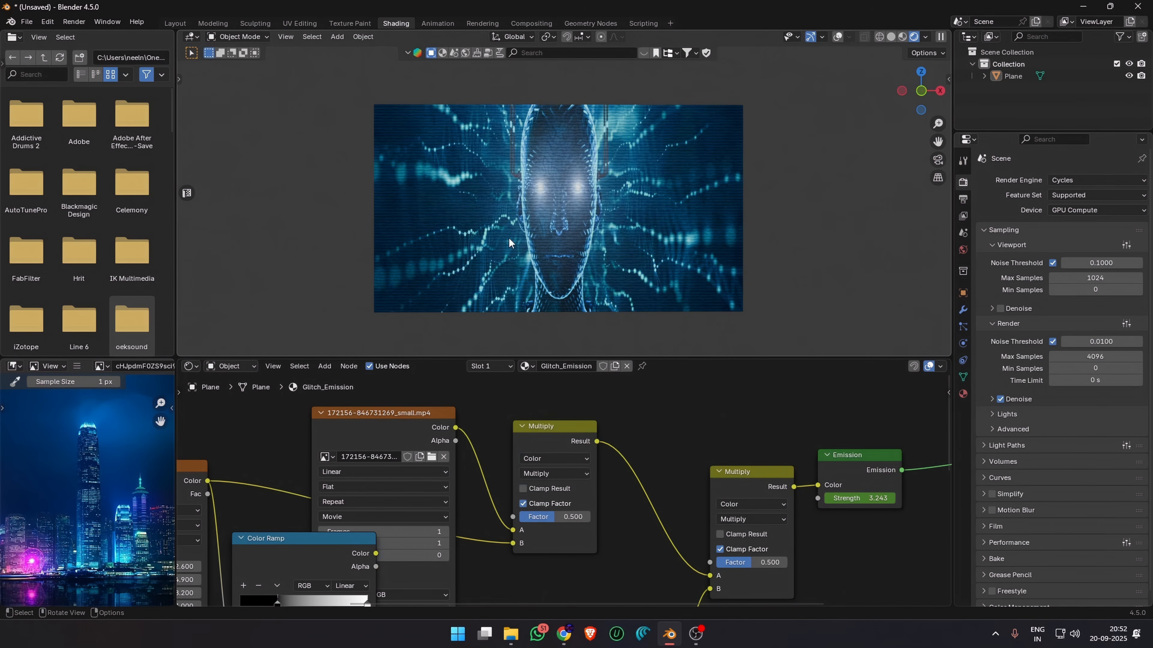
{"action": "key", "text": "Tab"}
{"action": "middle_click_drag", "start_coordinate": [390, 430], "coordinate": [586, 408]}
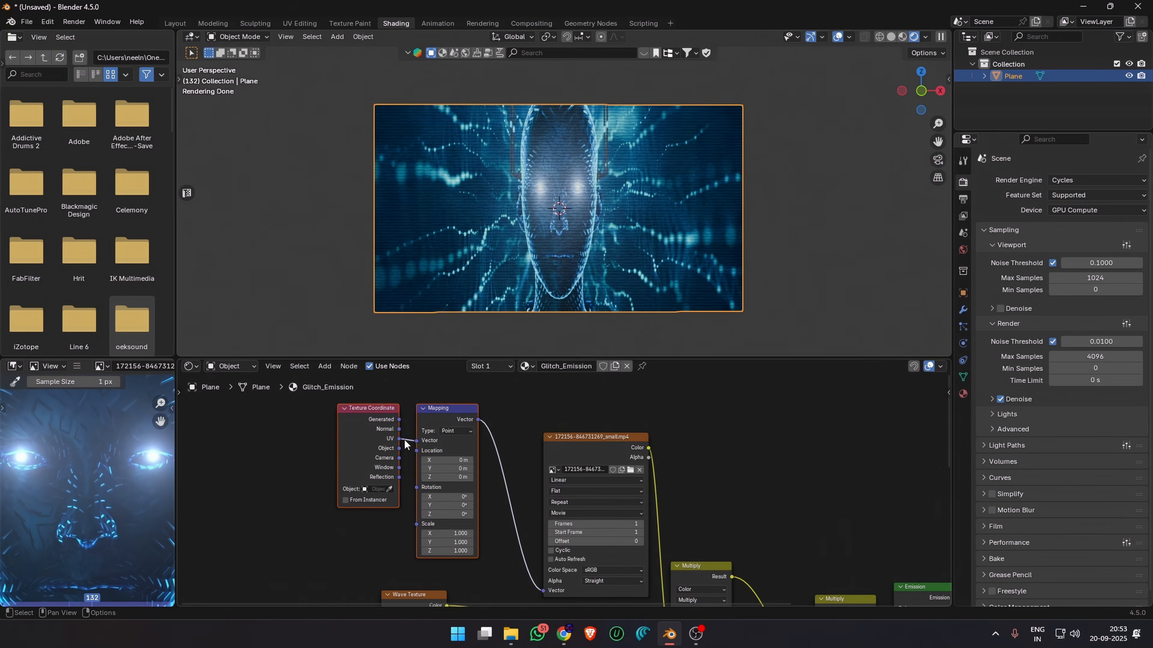
{"action": "left_click", "coordinate": [310, 24]}
{"action": "scroll", "coordinate": [317, 281], "scroll_direction": "down", "scroll_amount": 5}
{"action": "key", "text": "a"}
{"action": "key", "text": "s"}
{"action": "key", "text": "y"}
{"action": "left_click", "coordinate": [479, 134]}
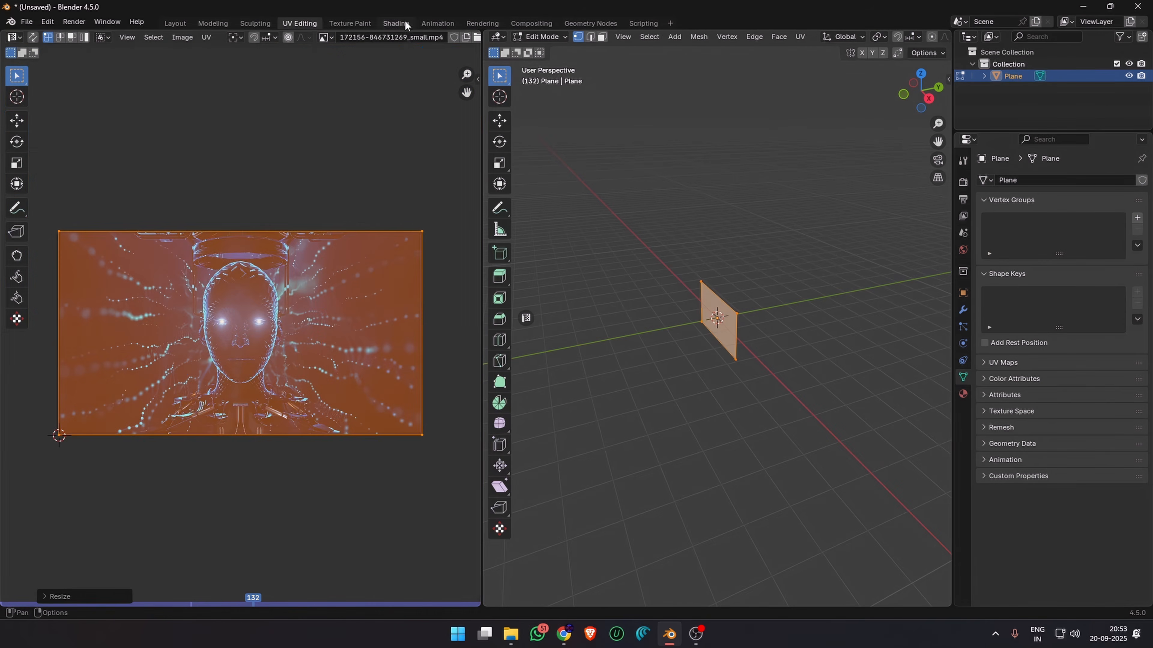
Step: In the Shading workspace, set the video texture to 250 frames with Cyclic and Auto Refresh, and make the world background black
{"action": "left_click", "coordinate": [405, 25]}
{"action": "left_click", "coordinate": [799, 105]}
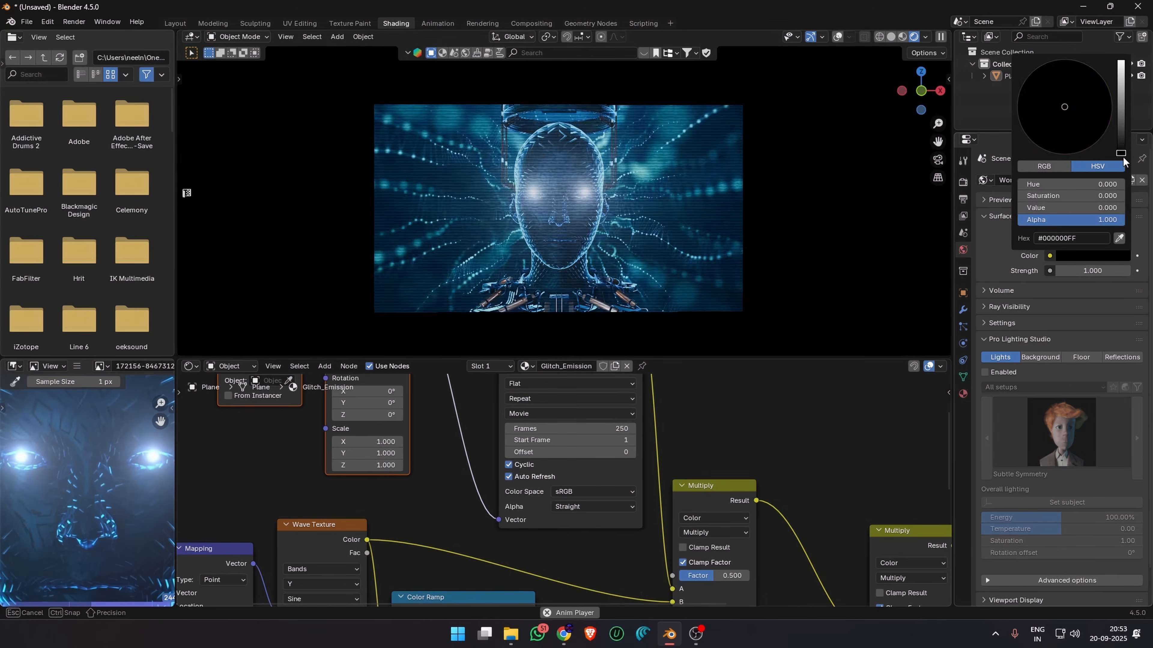
{"action": "scroll", "coordinate": [864, 247], "scroll_direction": "down", "scroll_amount": 2}
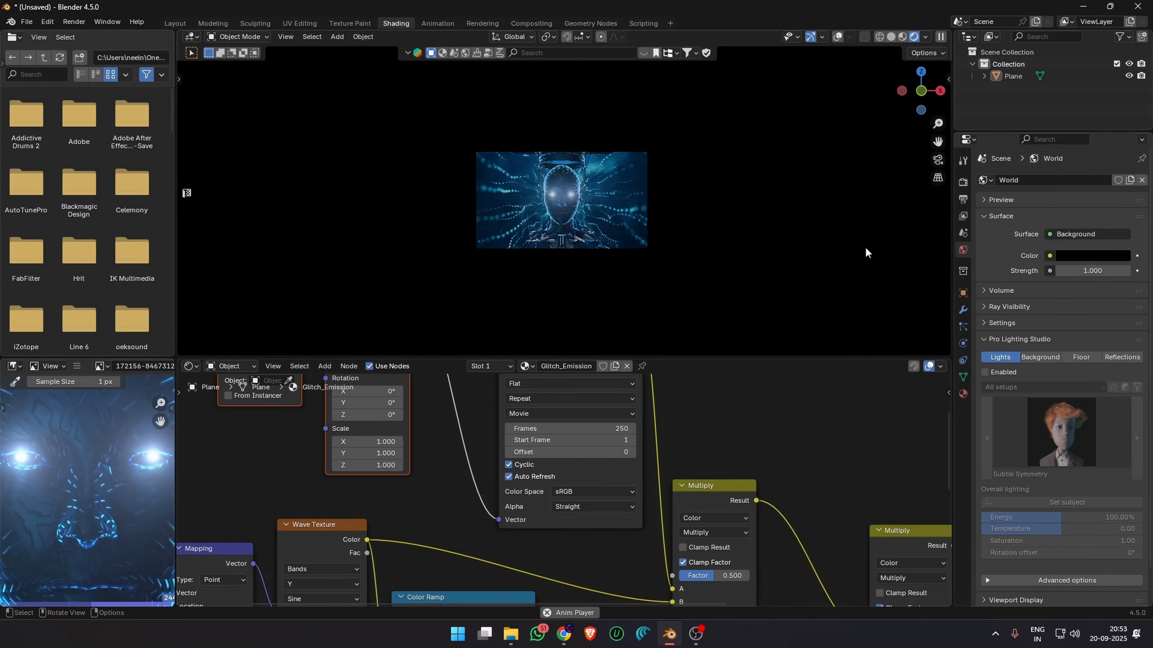
{"action": "middle_click_drag", "start_coordinate": [864, 248], "coordinate": [848, 251]}
{"action": "key", "text": "KP_0"}
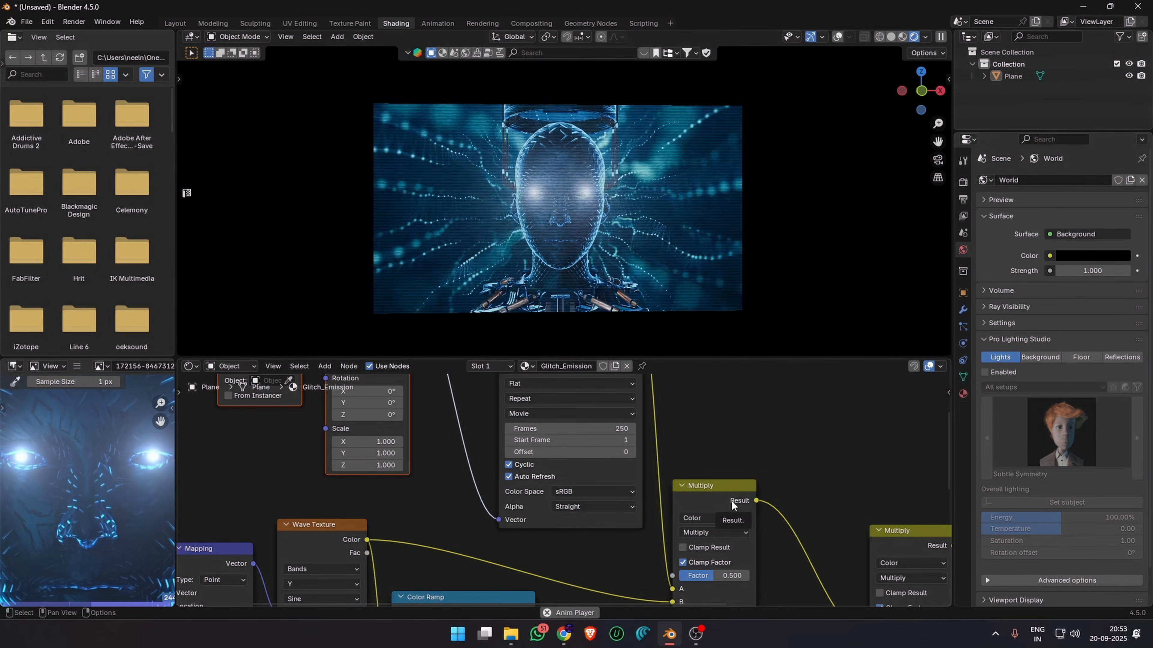
{"action": "left_click", "coordinate": [834, 38]}
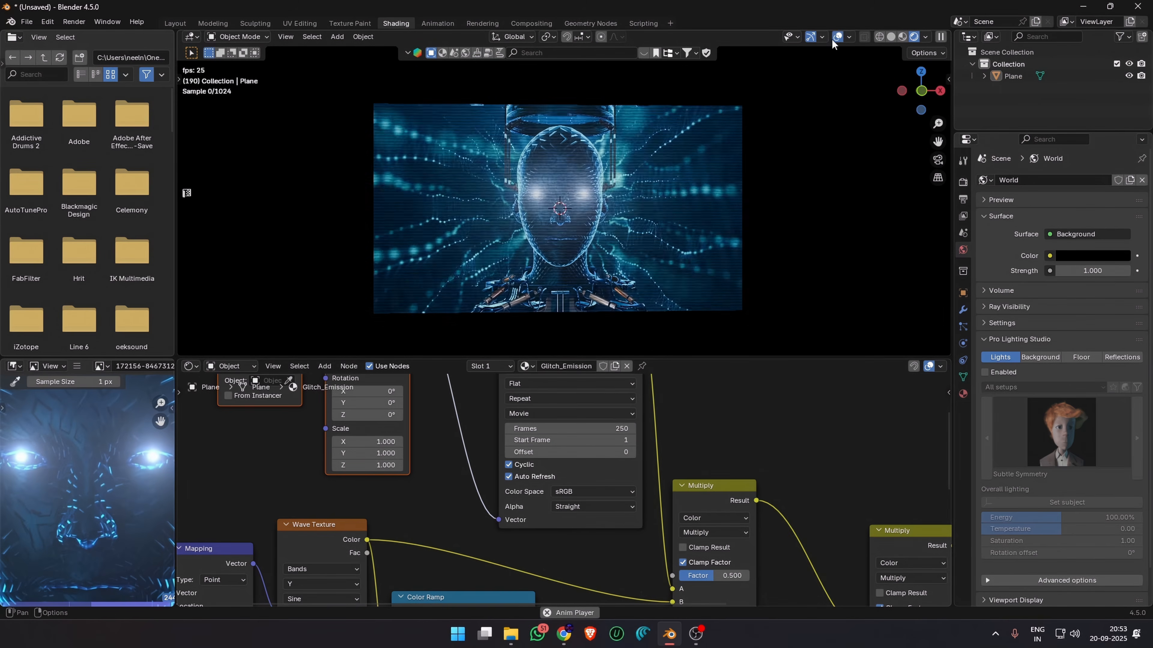
{"action": "key", "text": "Home"}
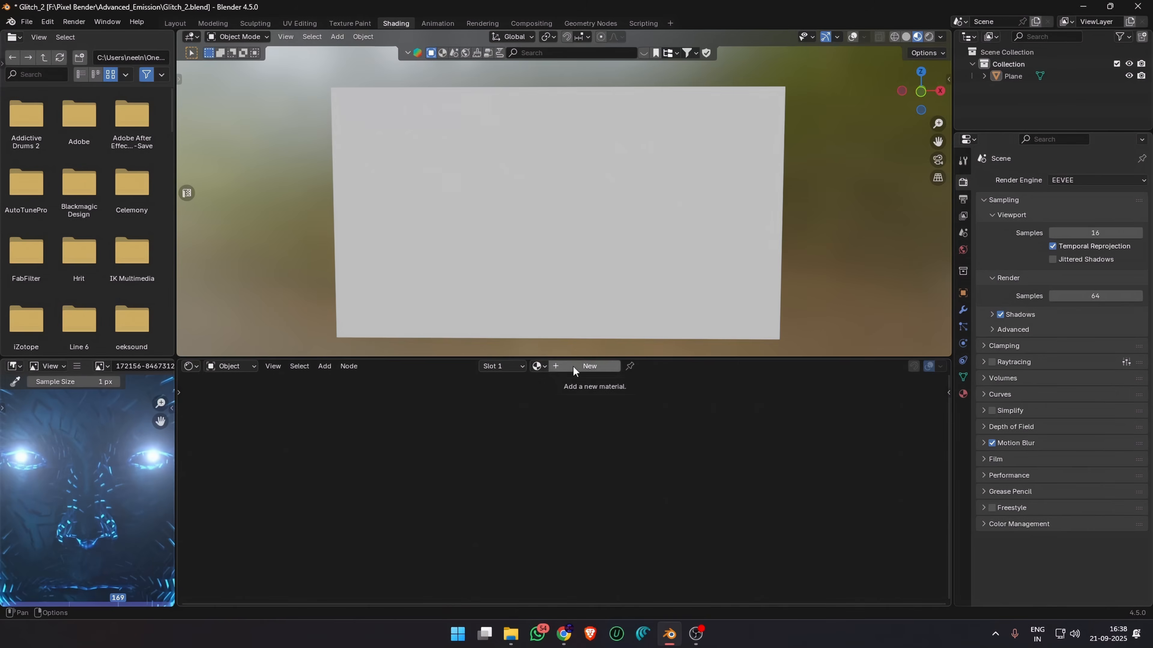
Step: Create a material named Dead_Pixels on the plane of Glitch_2.blend and remove its Principled BSDF node
{"action": "left_click", "coordinate": [573, 367]}
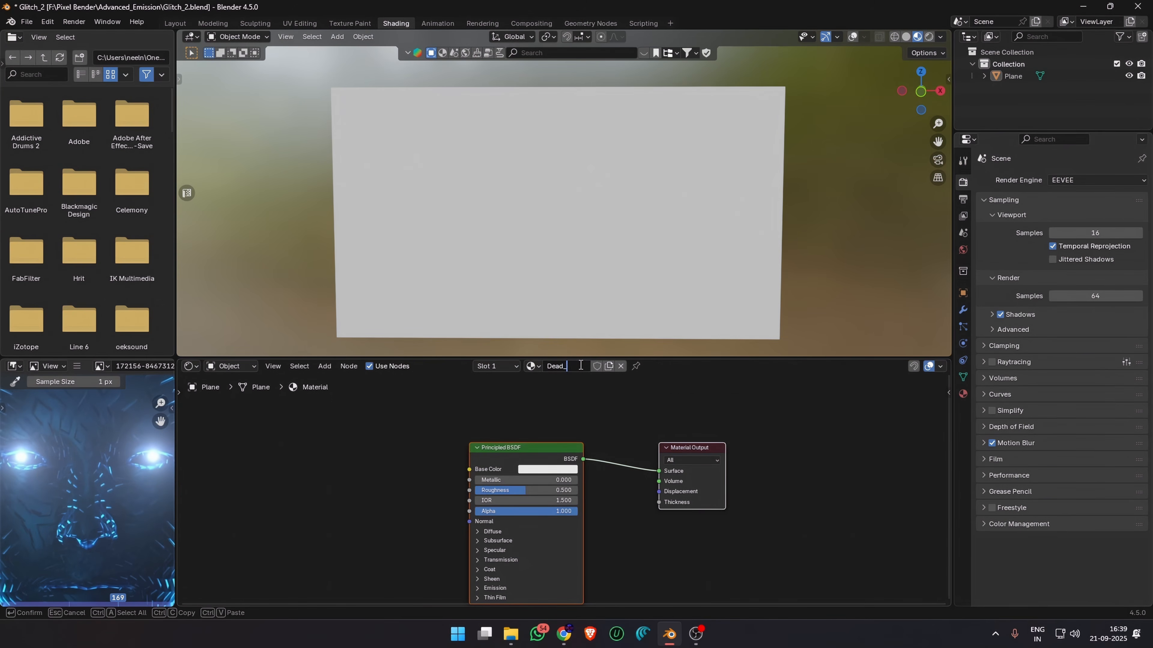
{"action": "type", "text": "Dead_Pixels"}
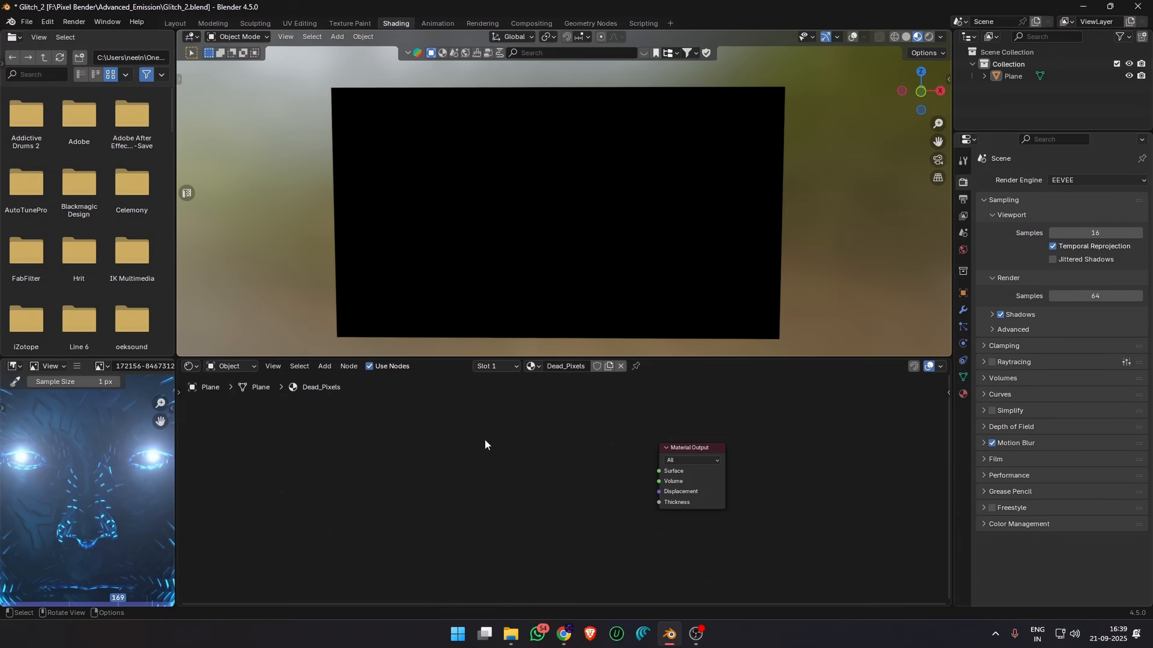
Step: Connect the uhd_30fps.mp4 video's color through a new Emission node to the Material Output, and space the nodes apart
{"action": "left_click_drag", "start_coordinate": [584, 451], "coordinate": [623, 474]}
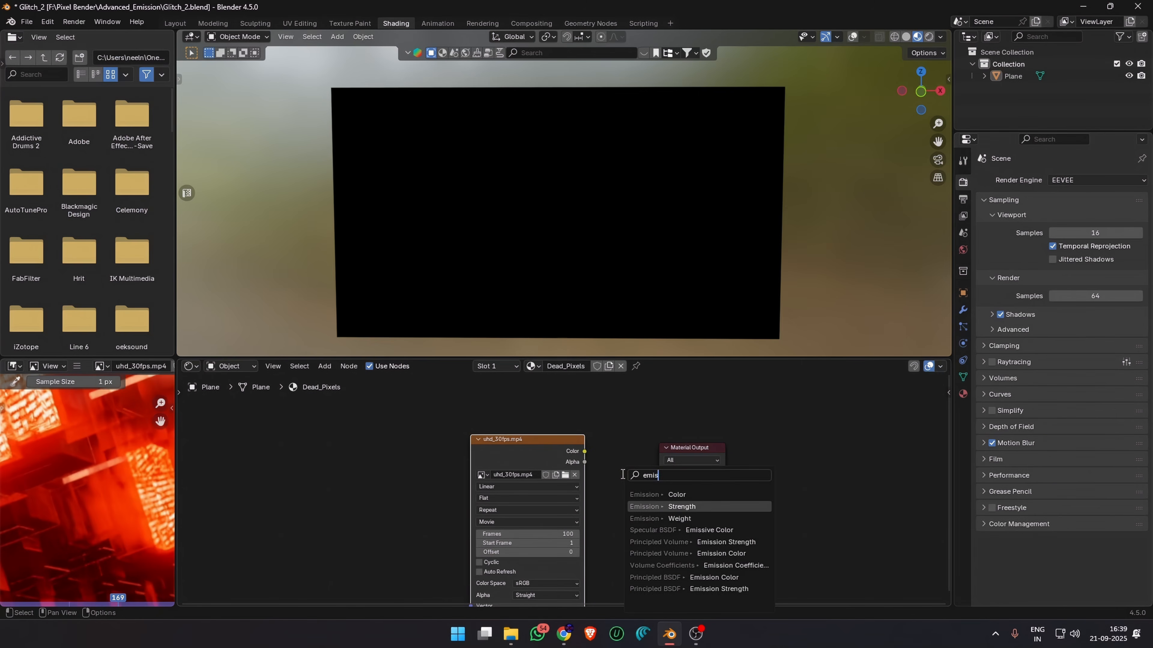
{"action": "key", "text": "Up"}
{"action": "key", "text": "Return"}
{"action": "left_click", "coordinate": [614, 467]}
{"action": "left_click_drag", "start_coordinate": [697, 449], "coordinate": [719, 468]}
{"action": "left_click_drag", "start_coordinate": [526, 439], "coordinate": [423, 411]}
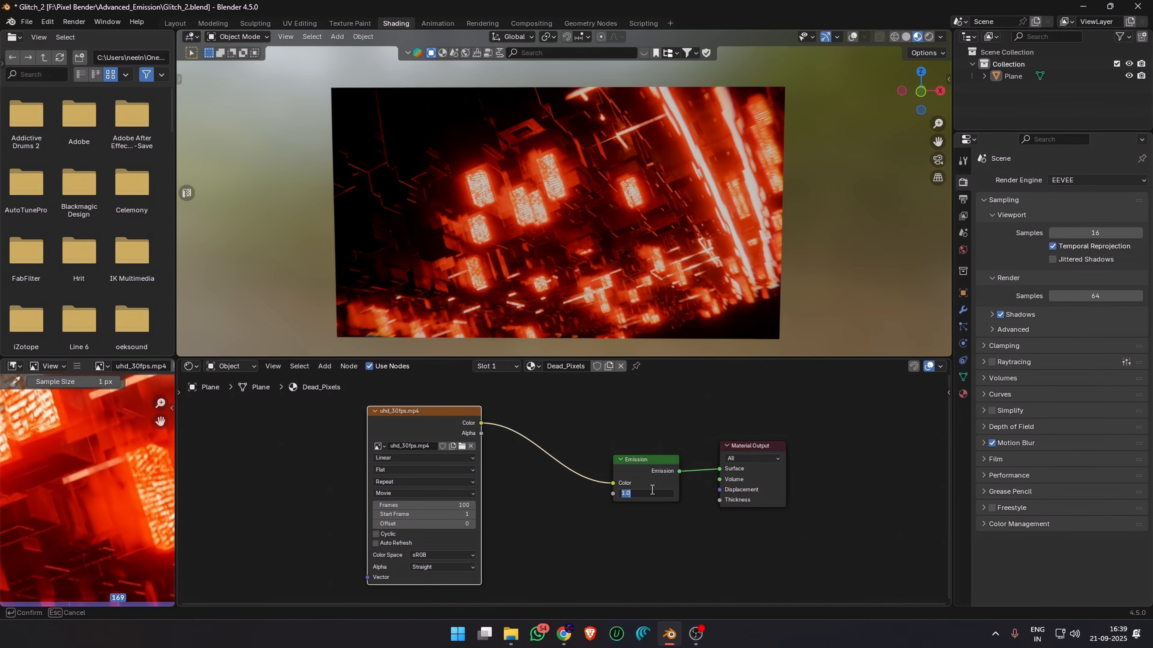
Step: Set the Emission strength to 3 and the video texture to 480 frames with Cyclic and Auto Refresh
{"action": "type", "text": "3"}
{"action": "key", "text": "Return"}
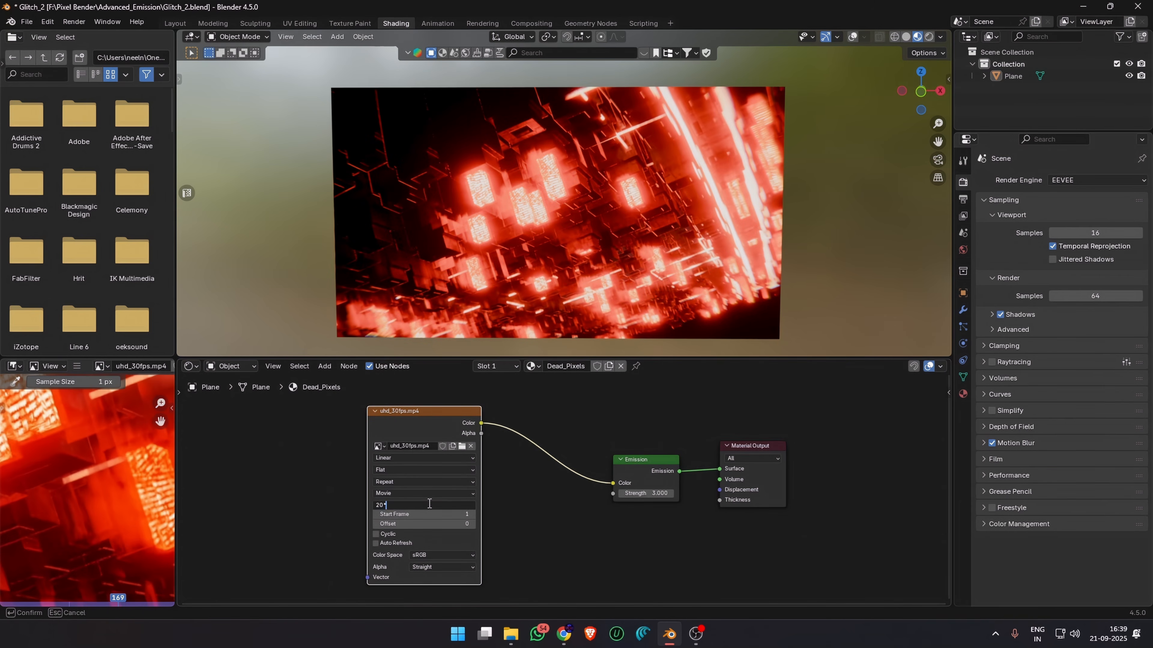
{"action": "left_click", "coordinate": [376, 543]}
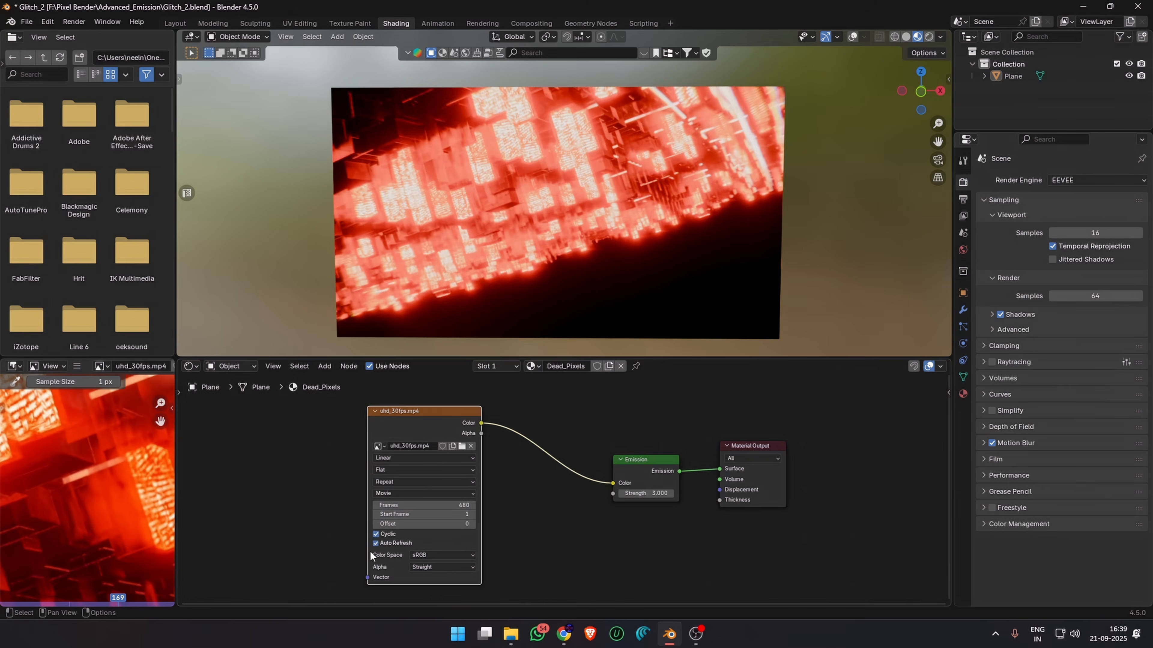
{"action": "key", "text": "Tab"}
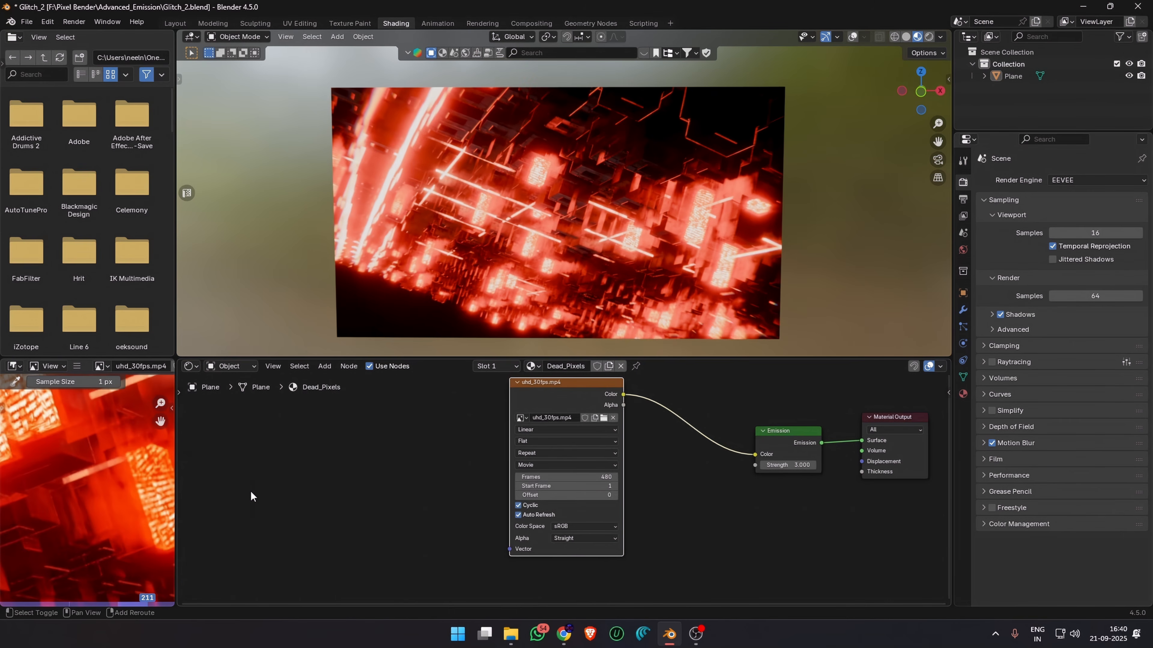
Step: Add a Voronoi Texture node beside the uhd_30fps.mp4 video texture node
{"action": "type", "text": "voro"}
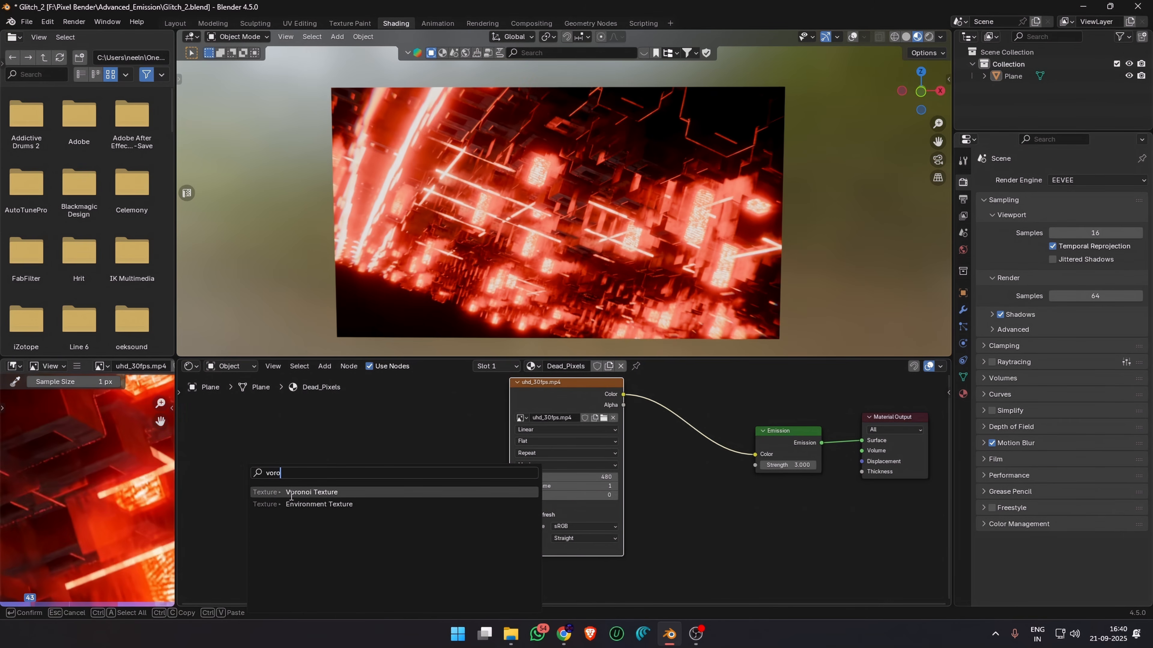
{"action": "key", "text": "Return"}
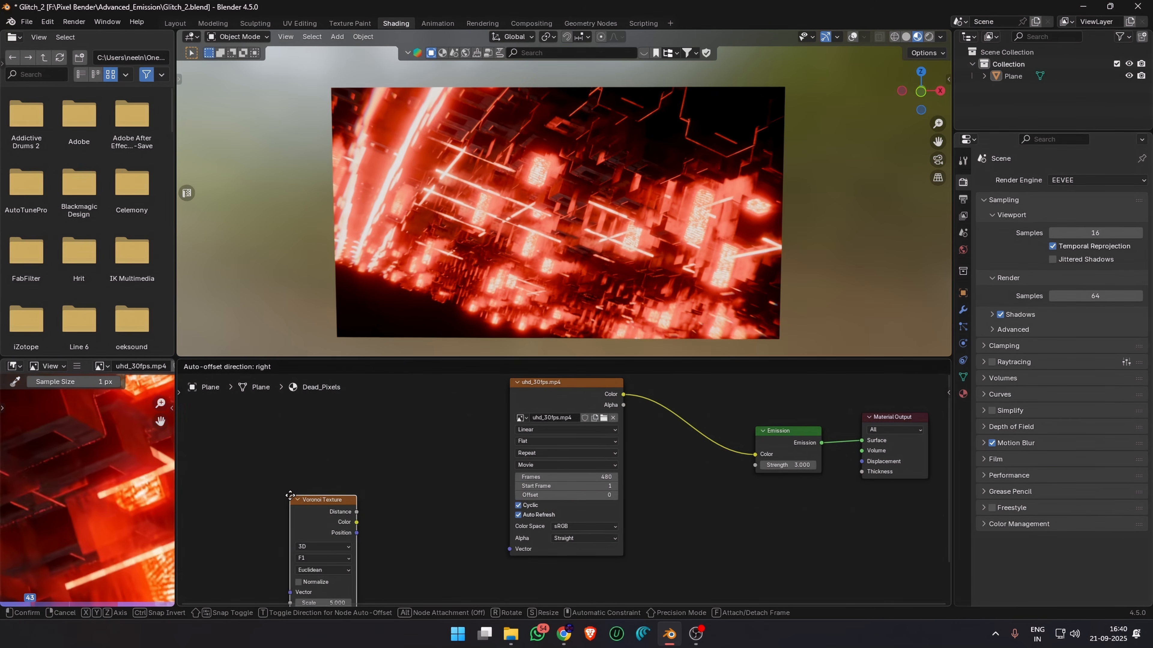
{"action": "left_click", "coordinate": [281, 443]}
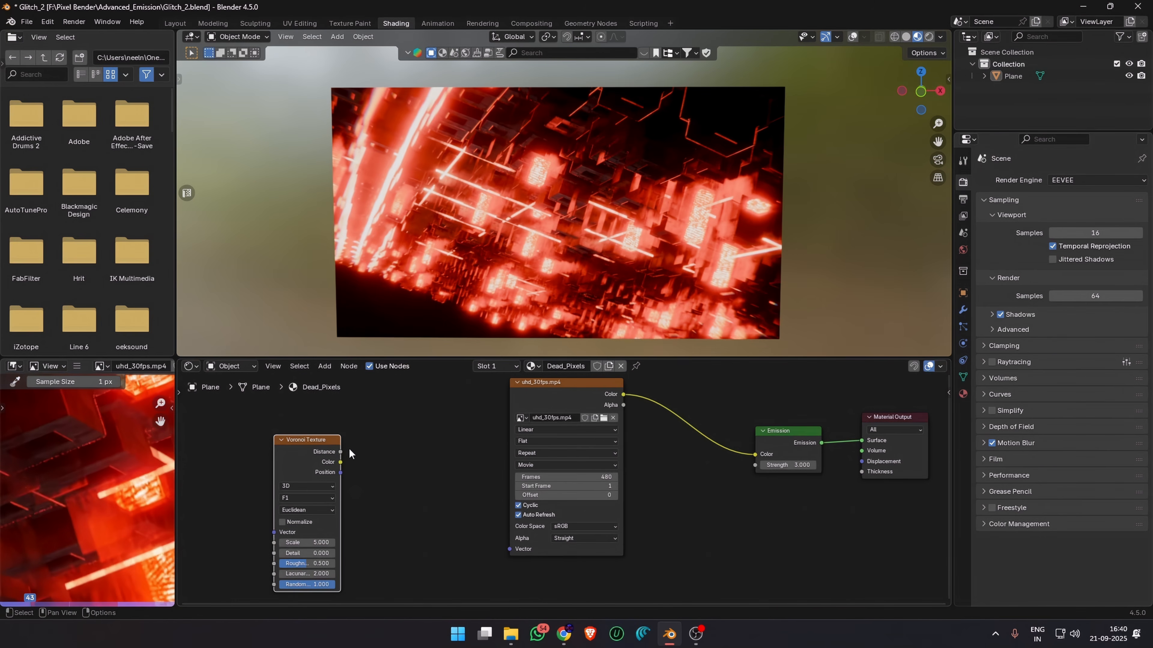
Step: Add a Color Ramp fed by the Voronoi Texture's Distance output and preview it on the plane
{"action": "left_click_drag", "start_coordinate": [341, 464], "coordinate": [406, 441]}
{"action": "type", "text": "r"}
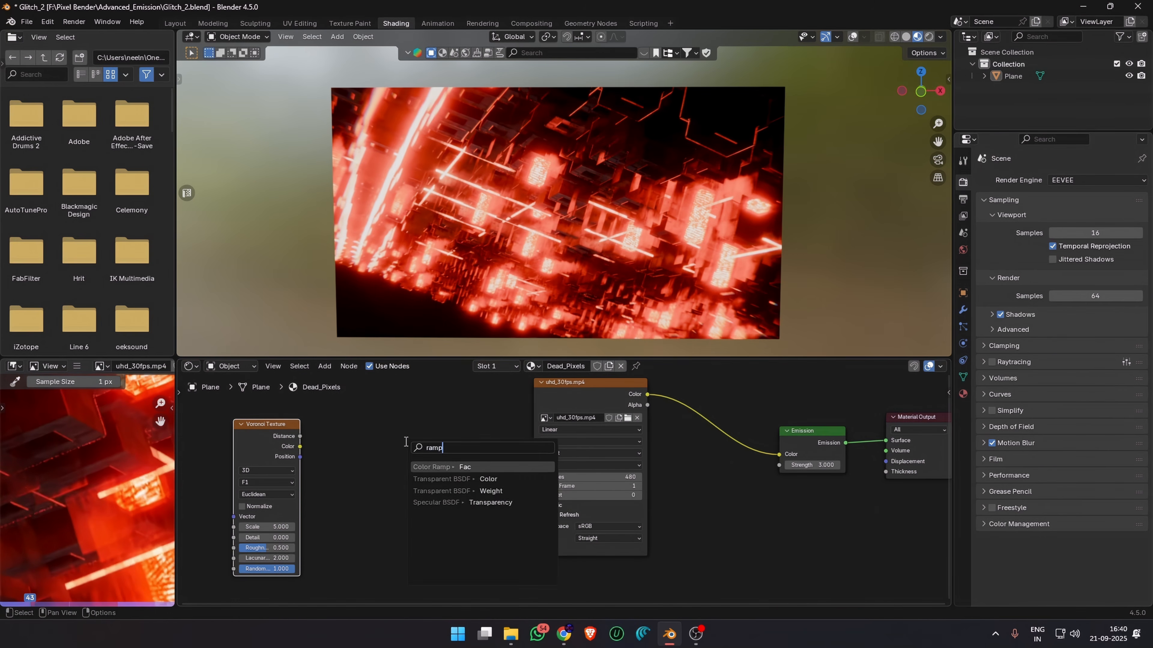
{"action": "type", "text": "amp"}
{"action": "key", "text": "Return"}
{"action": "left_click", "coordinate": [447, 436]}
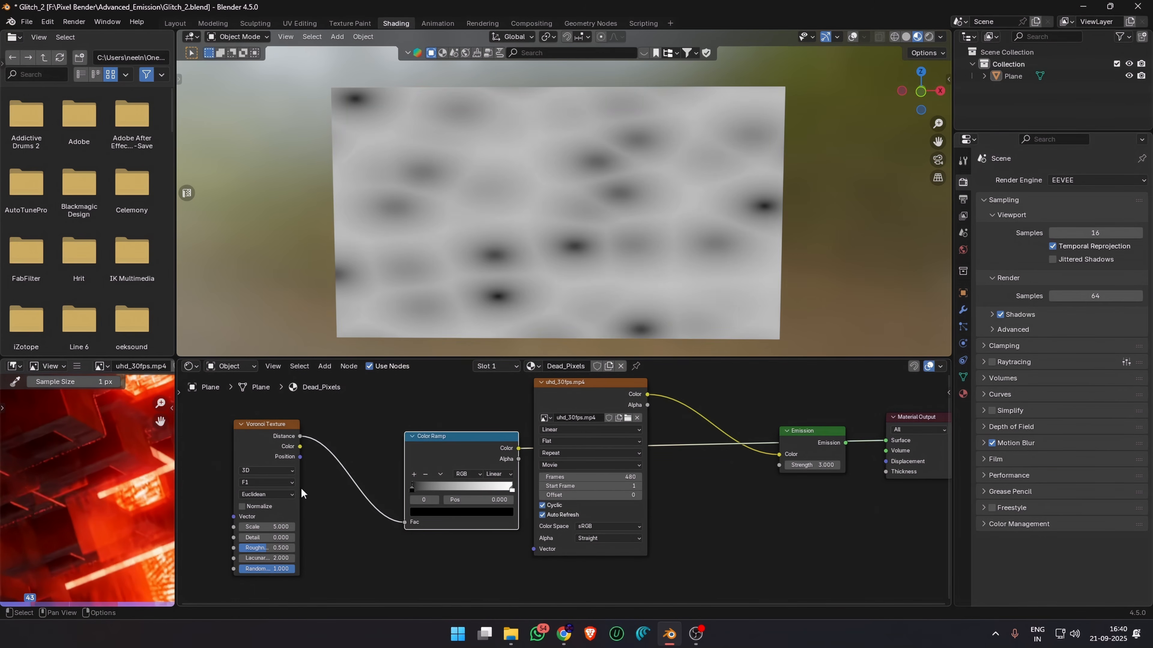
Step: Set the Voronoi Texture's distance metric to Chebychev
{"action": "left_click", "coordinate": [269, 484]}
{"action": "left_click", "coordinate": [263, 496]}
{"action": "left_click", "coordinate": [271, 538]}
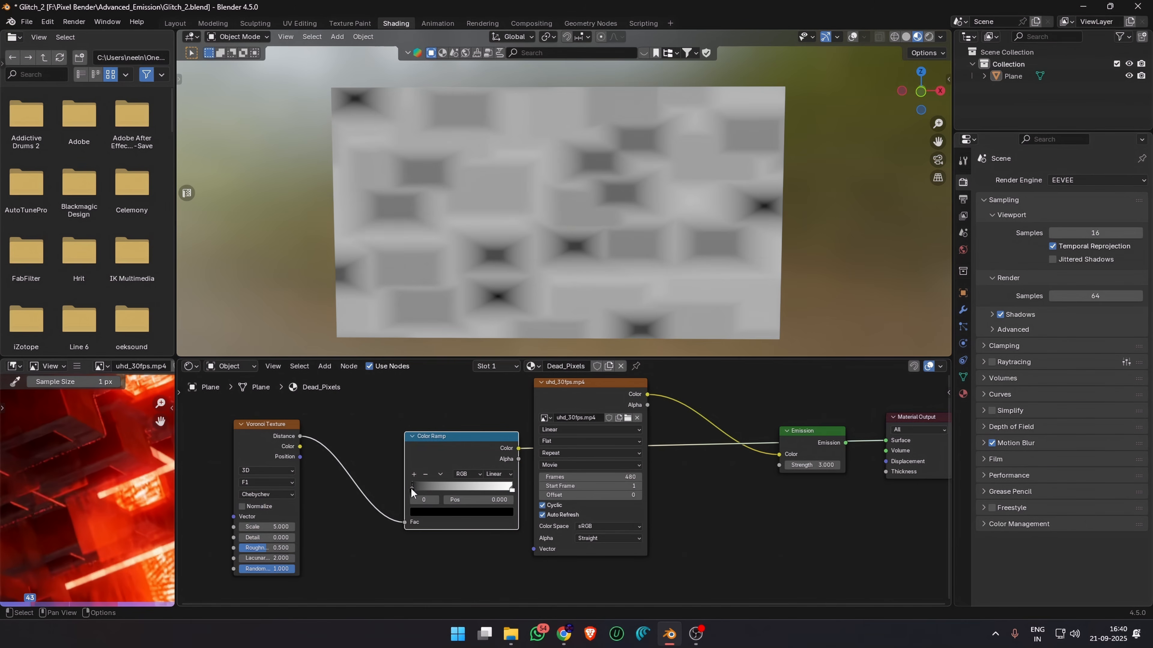
Step: Set the Voronoi scale to 98.6 and narrow the Color Ramp to sparse specks, with its black stop at 0.709
{"action": "left_click_drag", "start_coordinate": [411, 487], "coordinate": [441, 488]}
{"action": "left_click_drag", "start_coordinate": [267, 527], "coordinate": [314, 527]}
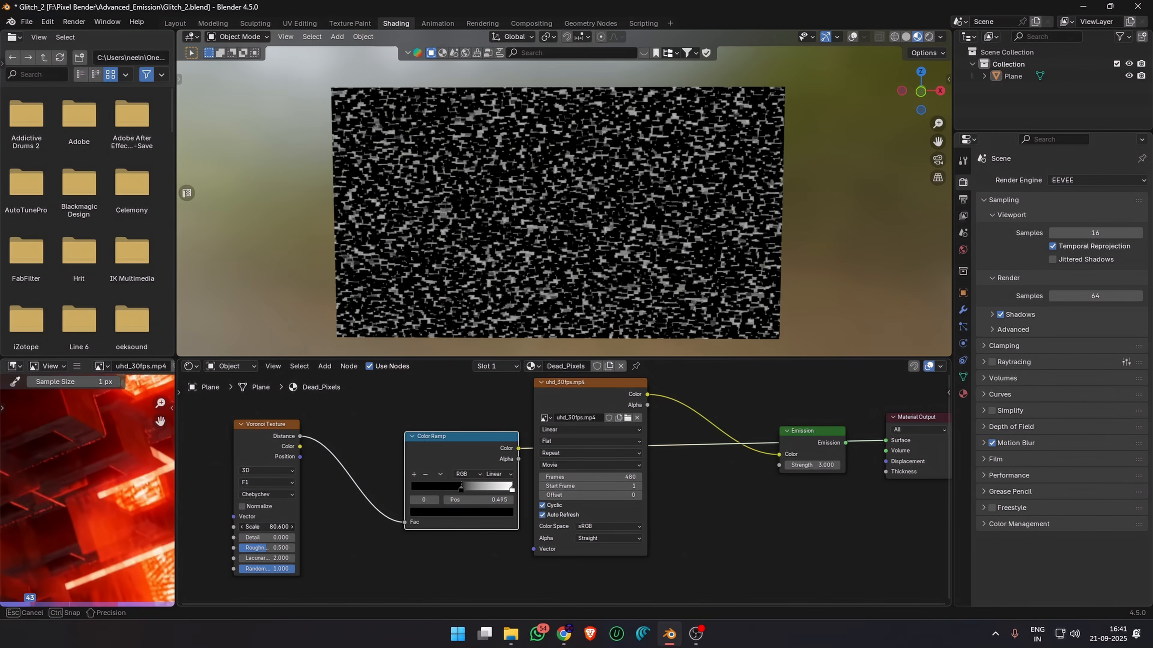
{"action": "left_click_drag", "start_coordinate": [271, 526], "coordinate": [319, 526]}
{"action": "mouse_move", "coordinate": [463, 492]}
{"action": "left_mouse_down"}
{"action": "mouse_move", "coordinate": [480, 488]}
{"action": "mouse_move", "coordinate": [450, 491]}
{"action": "mouse_move", "coordinate": [506, 494]}
{"action": "mouse_move", "coordinate": [475, 491]}
{"action": "left_mouse_up"}
{"action": "left_click", "coordinate": [497, 487]}
{"action": "scroll", "coordinate": [590, 185], "scroll_direction": "up", "scroll_amount": 3}
{"action": "middle_click_drag", "start_coordinate": [590, 185], "coordinate": [593, 178]}
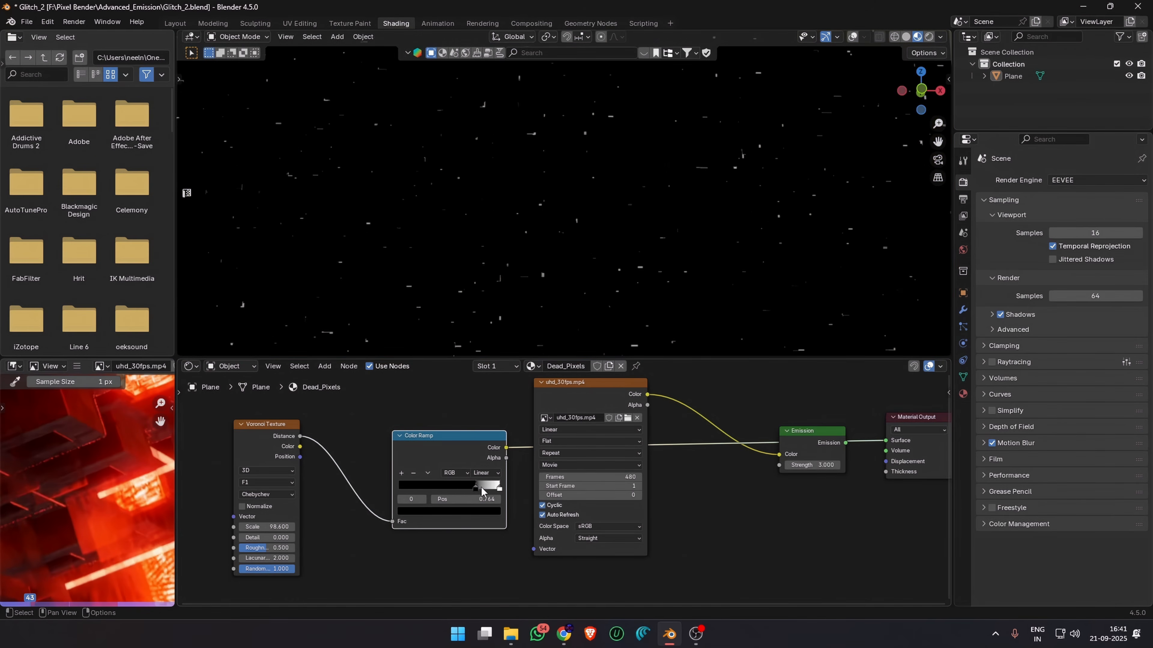
{"action": "left_click_drag", "start_coordinate": [474, 487], "coordinate": [470, 486]}
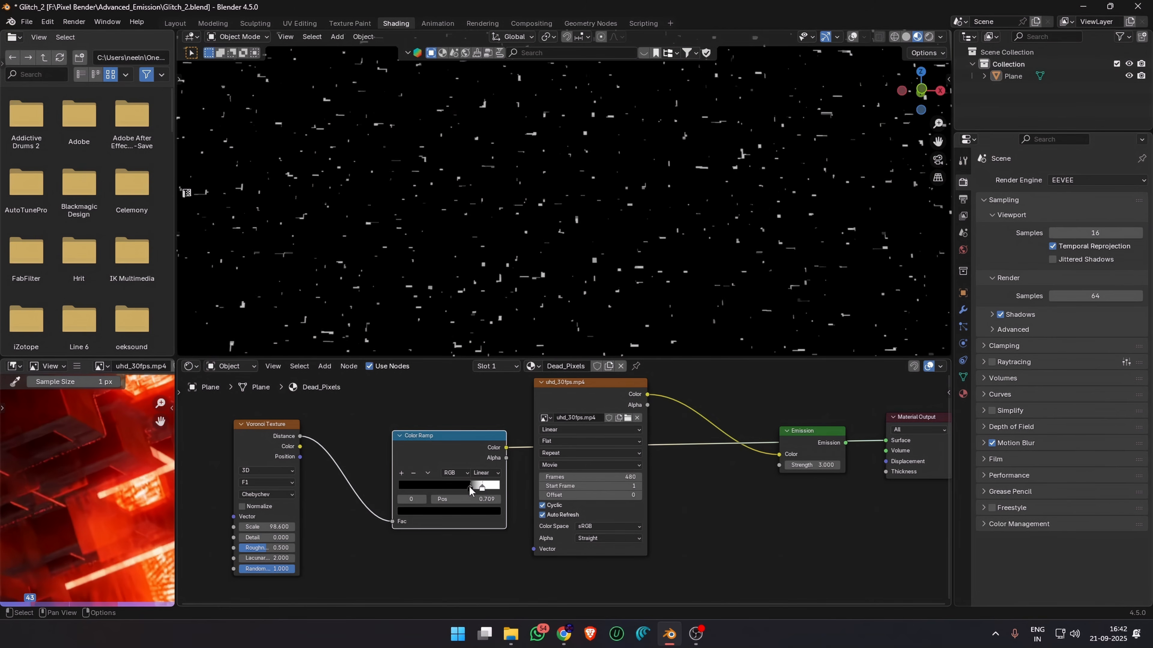
Step: Add a second Color Ramp below the video texture and set its interpolation to Constant
{"action": "scroll", "coordinate": [577, 165], "scroll_direction": "down", "scroll_amount": 7}
{"action": "middle_click_drag", "start_coordinate": [577, 165], "coordinate": [575, 173]}
{"action": "key", "text": "shift+a"}
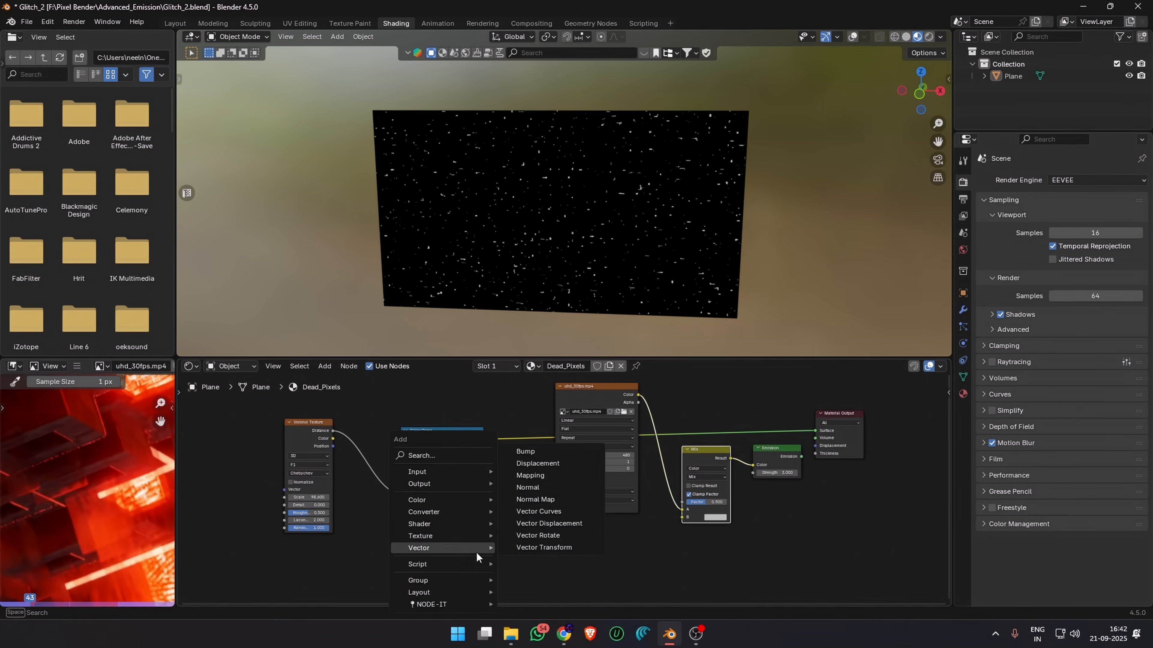
{"action": "type", "text": "ramp"}
{"action": "key", "text": "Return"}
{"action": "left_click", "coordinate": [480, 529]}
{"action": "scroll", "coordinate": [523, 538], "scroll_direction": "up", "scroll_amount": 4}
{"action": "middle_click_drag", "start_coordinate": [523, 538], "coordinate": [510, 458]}
{"action": "left_click", "coordinate": [557, 502]}
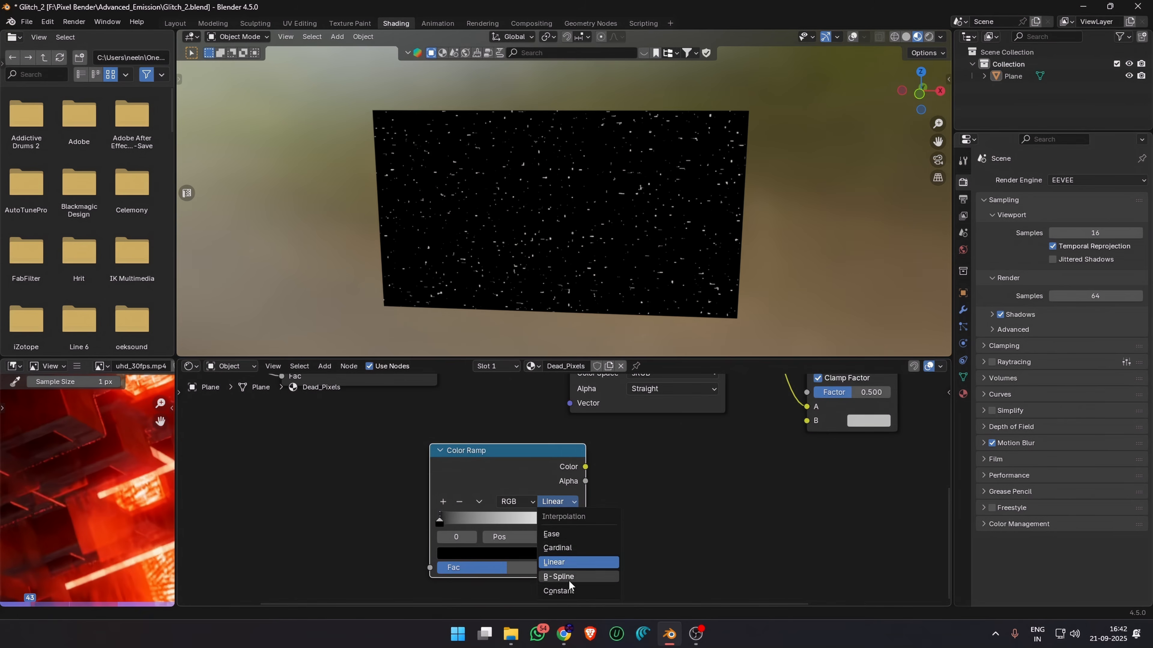
{"action": "left_click", "coordinate": [566, 591]}
Step: Add two stops between the ends of the lower Color Ramp, placing the second stop at 0.288
{"action": "mouse_move", "coordinate": [575, 522]}
{"action": "left_mouse_down"}
{"action": "mouse_move", "coordinate": [475, 533]}
{"action": "mouse_move", "coordinate": [572, 532]}
{"action": "left_mouse_up"}
{"action": "left_click", "coordinate": [444, 503]}
{"action": "left_click_drag", "start_coordinate": [455, 534], "coordinate": [481, 544]}
{"action": "left_click_drag", "start_coordinate": [482, 540], "coordinate": [533, 542]}
{"action": "left_click_drag", "start_coordinate": [464, 543], "coordinate": [487, 544]}
{"action": "left_click_drag", "start_coordinate": [486, 540], "coordinate": [504, 537]}
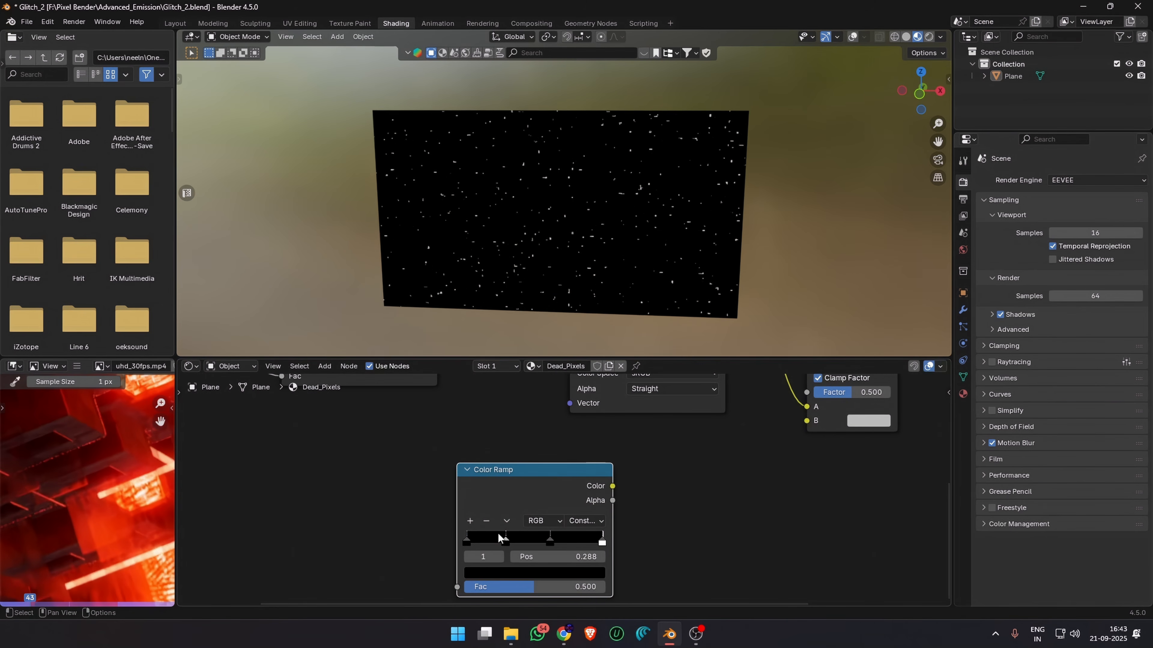
Step: Color the lower ramp's first stop blue and its second stop red, both at full brightness
{"action": "left_click", "coordinate": [494, 574]}
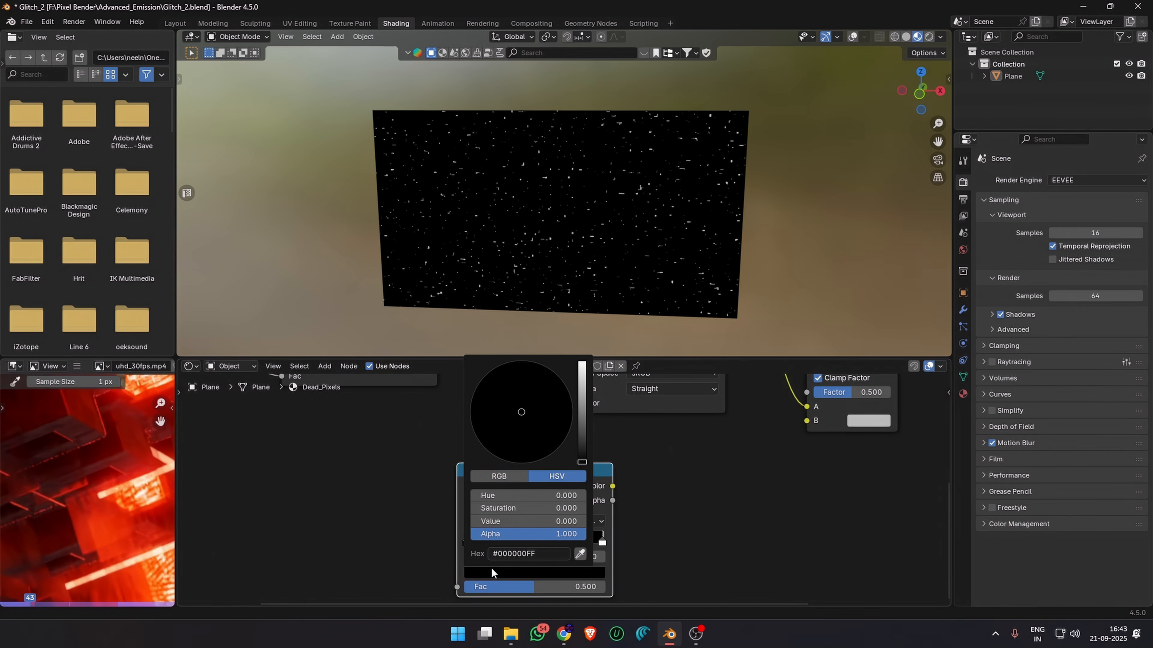
{"action": "left_click_drag", "start_coordinate": [582, 460], "coordinate": [582, 363]}
{"action": "left_click", "coordinate": [479, 385]}
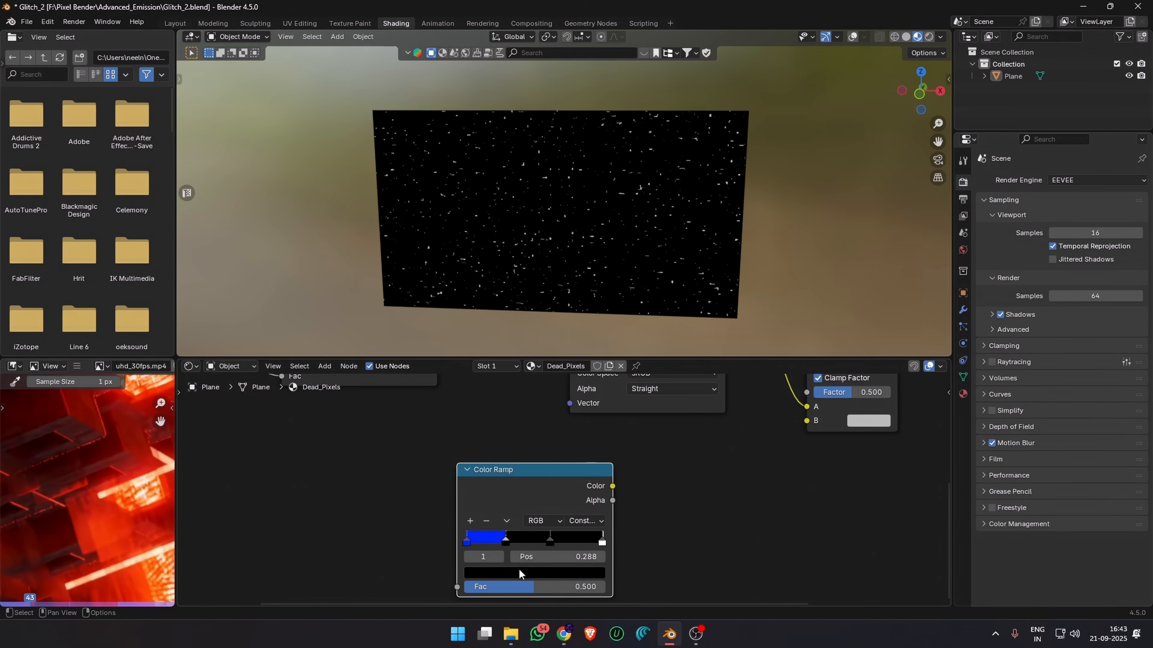
{"action": "left_click", "coordinate": [520, 571]}
{"action": "left_click_drag", "start_coordinate": [582, 459], "coordinate": [582, 362]}
{"action": "left_click", "coordinate": [530, 462]}
Step: Place the lower ramp's third stop at about 0.67 and color it bright green
{"action": "left_click", "coordinate": [602, 541]}
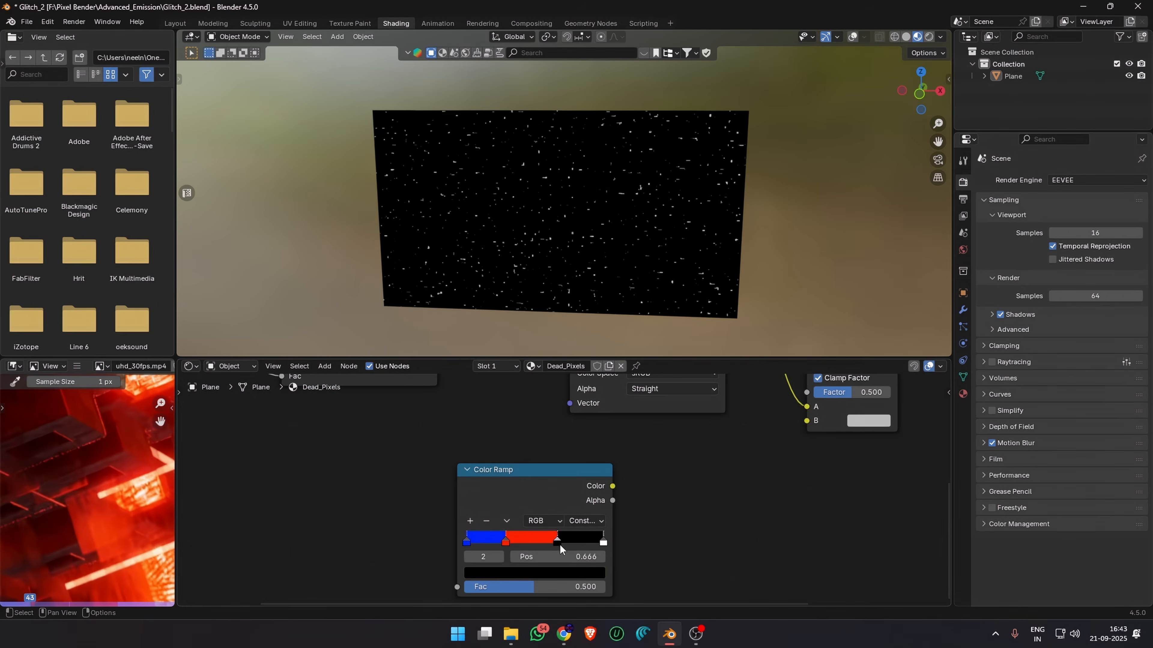
{"action": "left_click", "coordinate": [563, 574]}
{"action": "left_click_drag", "start_coordinate": [582, 460], "coordinate": [582, 362]}
{"action": "left_click", "coordinate": [558, 399]}
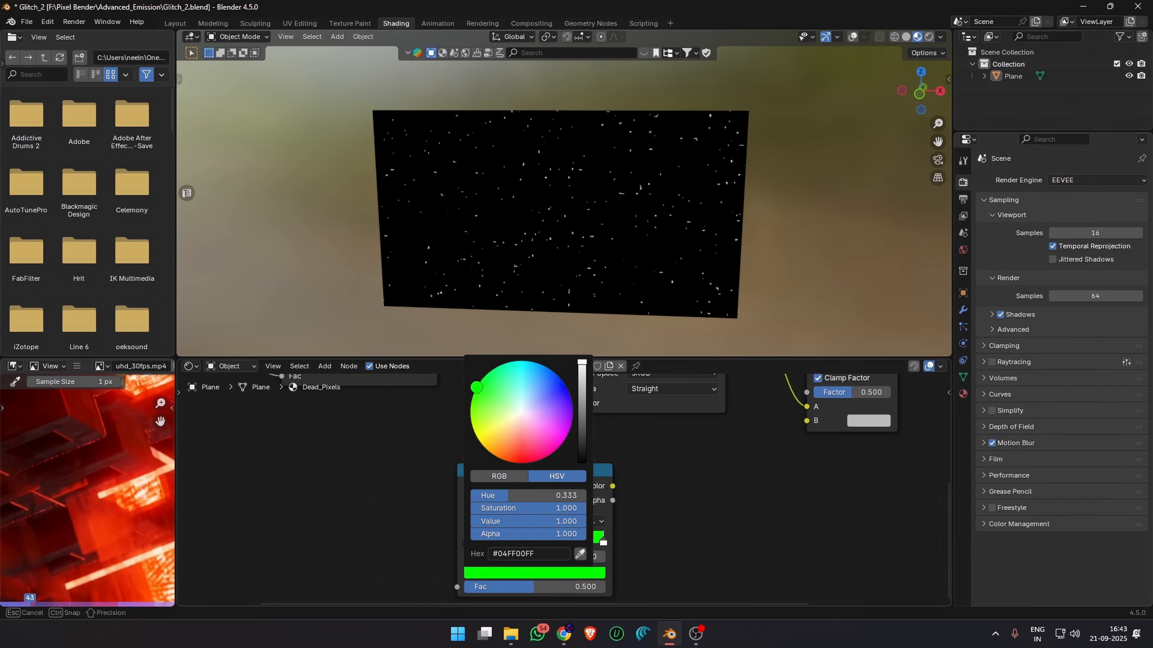
{"action": "scroll", "coordinate": [454, 522], "scroll_direction": "down", "scroll_amount": 3}
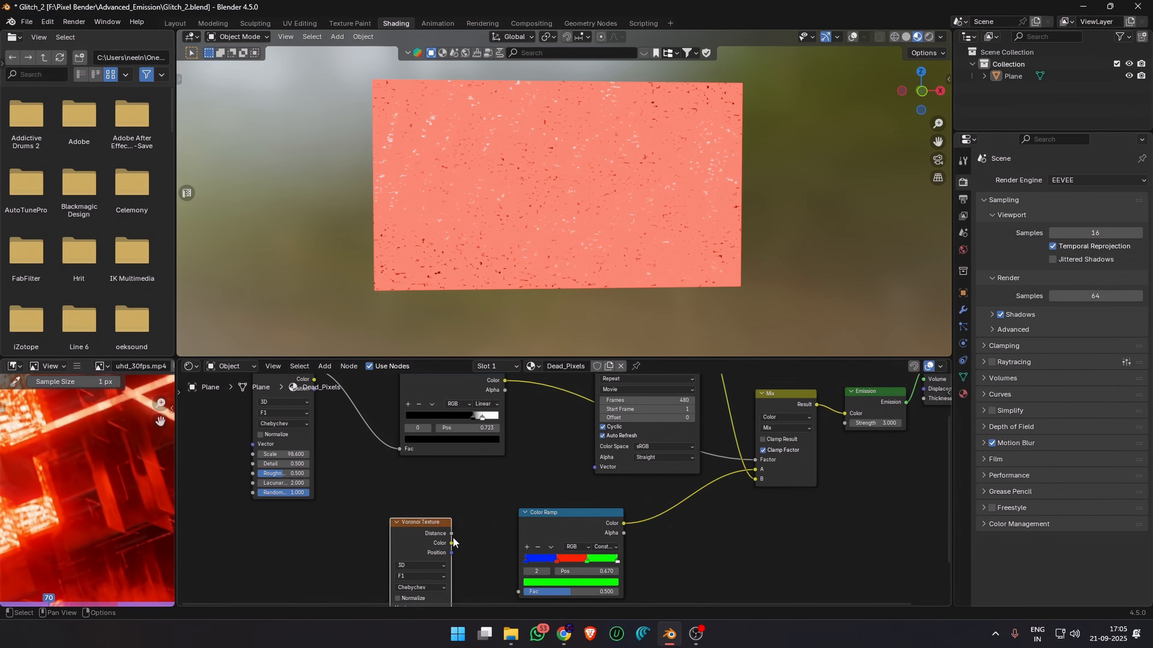
Step: Try driving the blue-red-green Color Ramp's Fac with the lower Voronoi Texture's Color output
{"action": "left_click_drag", "start_coordinate": [453, 541], "coordinate": [482, 573]}
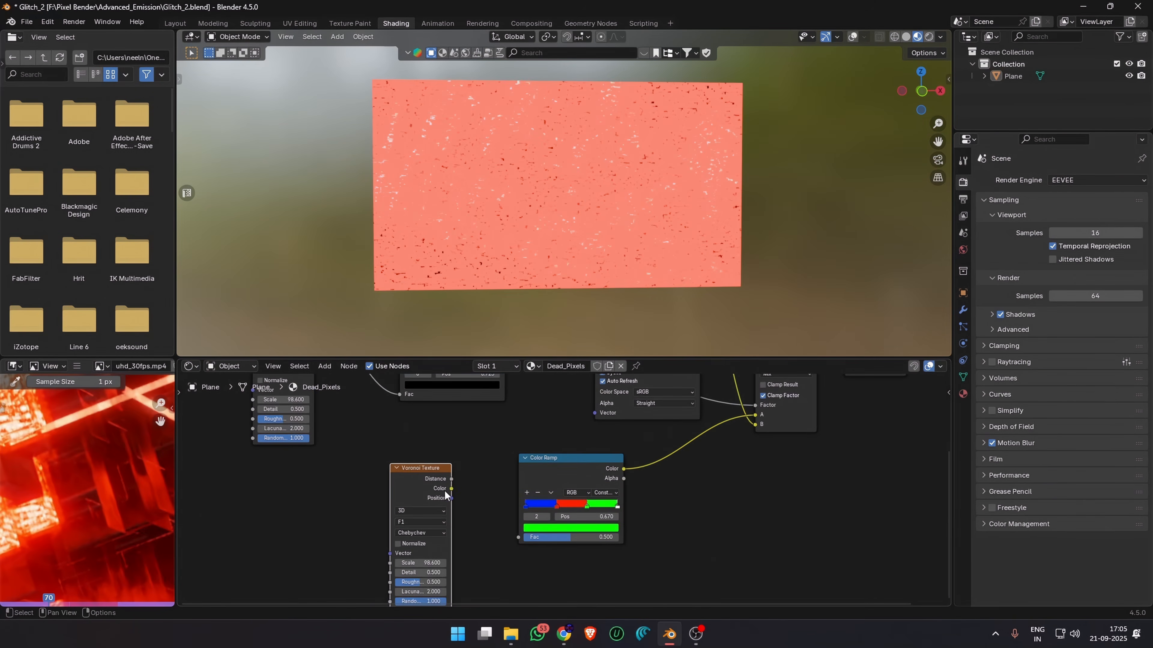
{"action": "left_click_drag", "start_coordinate": [452, 489], "coordinate": [519, 537]}
{"action": "scroll", "coordinate": [605, 191], "scroll_direction": "up", "scroll_amount": 6}
{"action": "scroll", "coordinate": [606, 191], "scroll_direction": "up", "scroll_amount": 2}
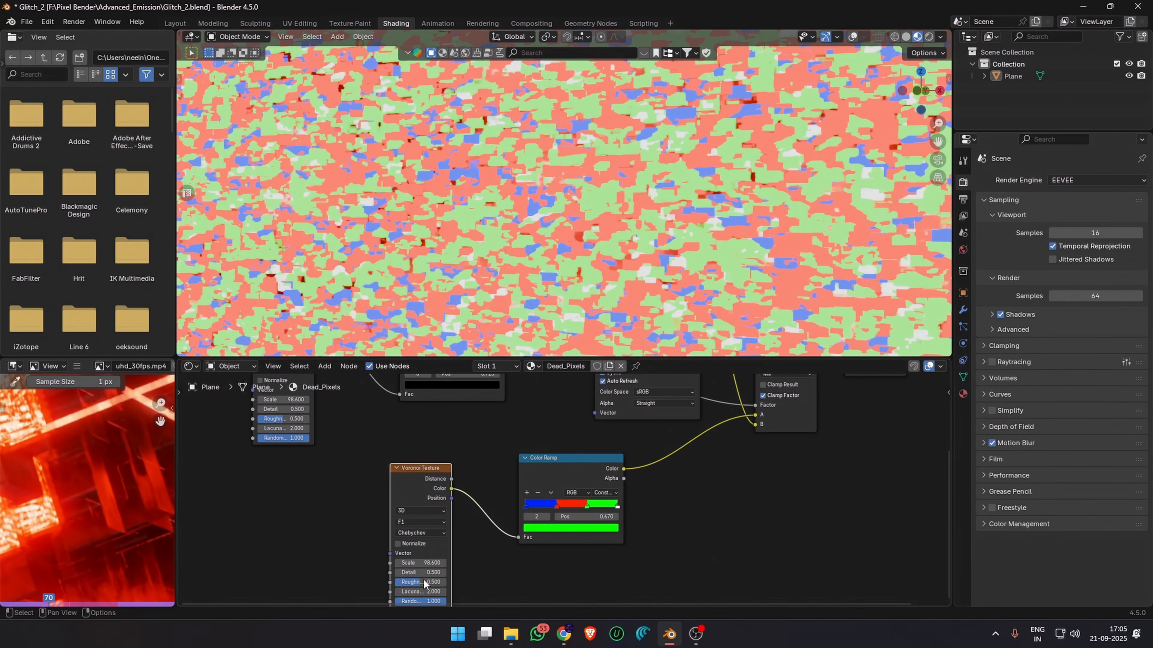
{"action": "middle_click_drag", "start_coordinate": [282, 383], "coordinate": [246, 449]}
{"action": "key", "text": "Escape"}
{"action": "middle_click_drag", "start_coordinate": [530, 563], "coordinate": [570, 466]}
Step: Connect the lower Voronoi Texture's Distance output to the Fac of the blue-red-green Color Ramp
{"action": "left_click_drag", "start_coordinate": [454, 449], "coordinate": [528, 514]}
{"action": "scroll", "coordinate": [651, 303], "scroll_direction": "down", "scroll_amount": 6}
{"action": "scroll", "coordinate": [689, 443], "scroll_direction": "up", "scroll_amount": 3}
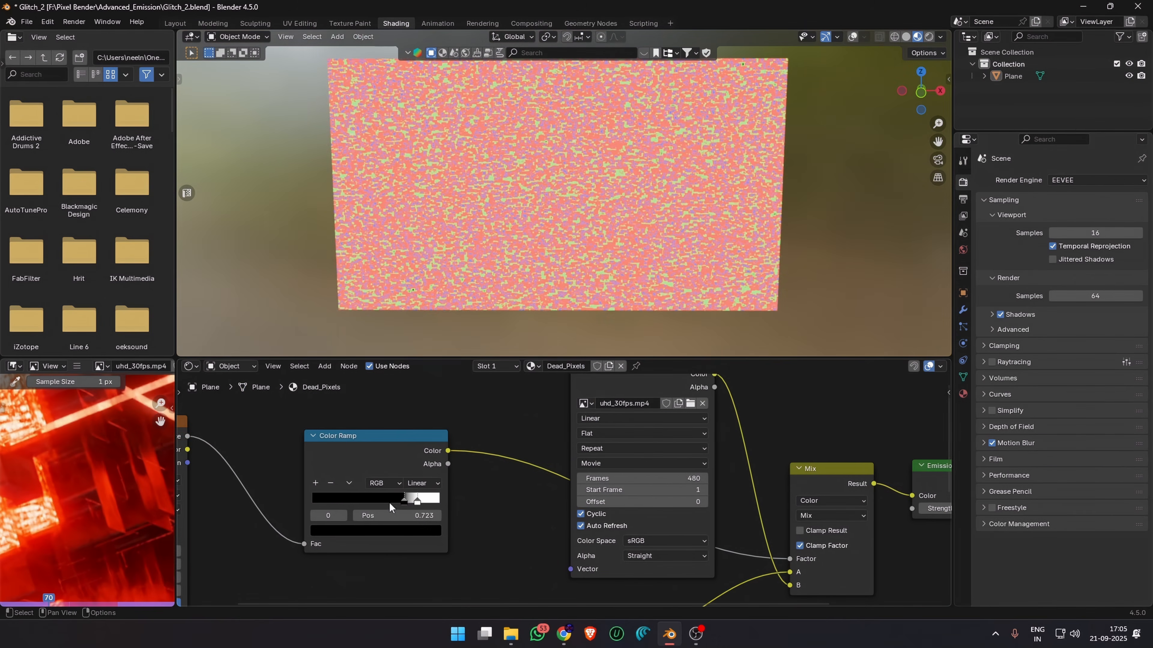
Step: Pull the upper Color Ramp's black stop to the start and set its white stop to 0.205
{"action": "left_click_drag", "start_coordinate": [361, 512], "coordinate": [243, 512]}
{"action": "left_click_drag", "start_coordinate": [414, 499], "coordinate": [316, 498]}
{"action": "middle_click_drag", "start_coordinate": [250, 523], "coordinate": [414, 488]}
{"action": "scroll", "coordinate": [414, 488], "scroll_direction": "down", "scroll_amount": 1}
Step: Add Mapping and Texture Coordinate nodes to the upper Voronoi with Y location 2.5 m, and move its ramp's white stop to 0.091
{"action": "left_click", "coordinate": [333, 433]}
{"action": "key", "text": "ctrl+t"}
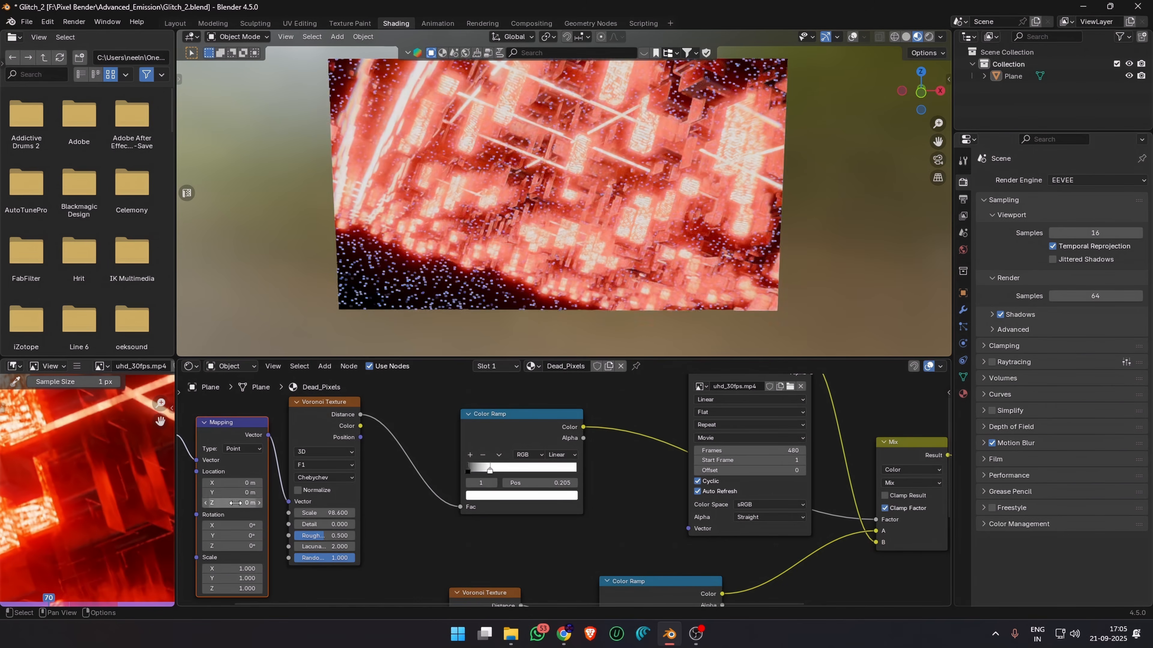
{"action": "left_click_drag", "start_coordinate": [233, 493], "coordinate": [398, 528]}
{"action": "left_click_drag", "start_coordinate": [484, 470], "coordinate": [477, 469]}
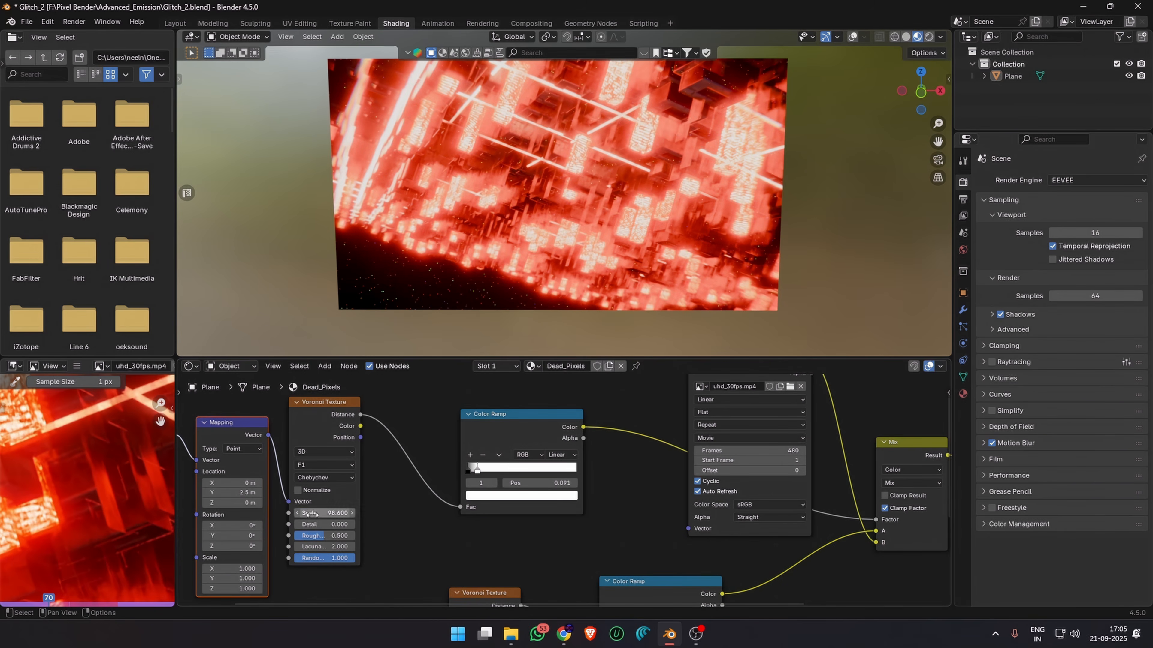
Step: Set the upper Voronoi Texture's scale to 50 and its Mapping's Y location to 11.7 m
{"action": "left_click", "coordinate": [313, 513]}
{"action": "type", "text": "50"}
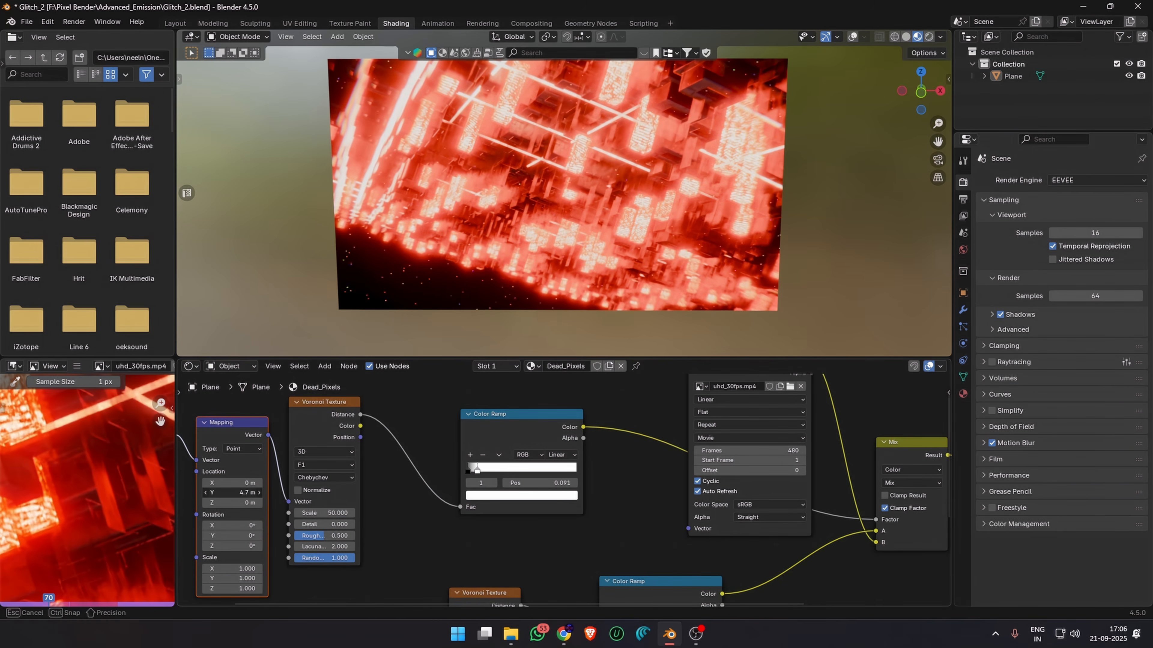
{"action": "left_click_drag", "start_coordinate": [236, 492], "coordinate": [240, 493]}
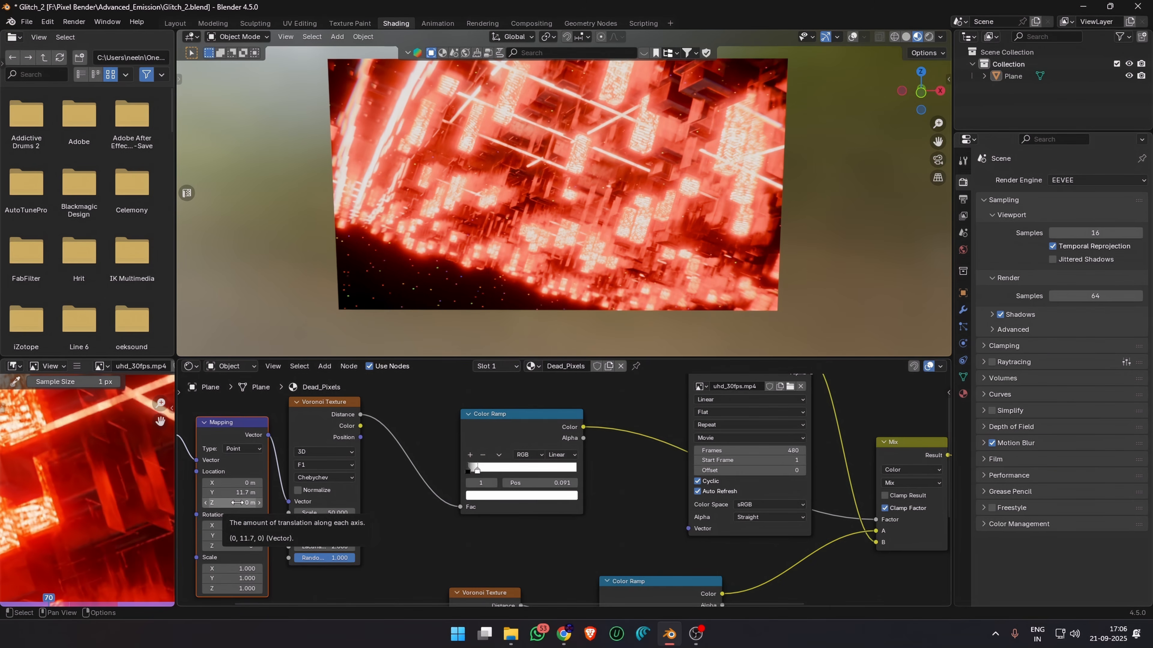
Step: Reduce the upper Voronoi Texture's scale to 10.9 and readjust its Color Ramp with the white stop at 0.132
{"action": "scroll", "coordinate": [499, 273], "scroll_direction": "up", "scroll_amount": 3}
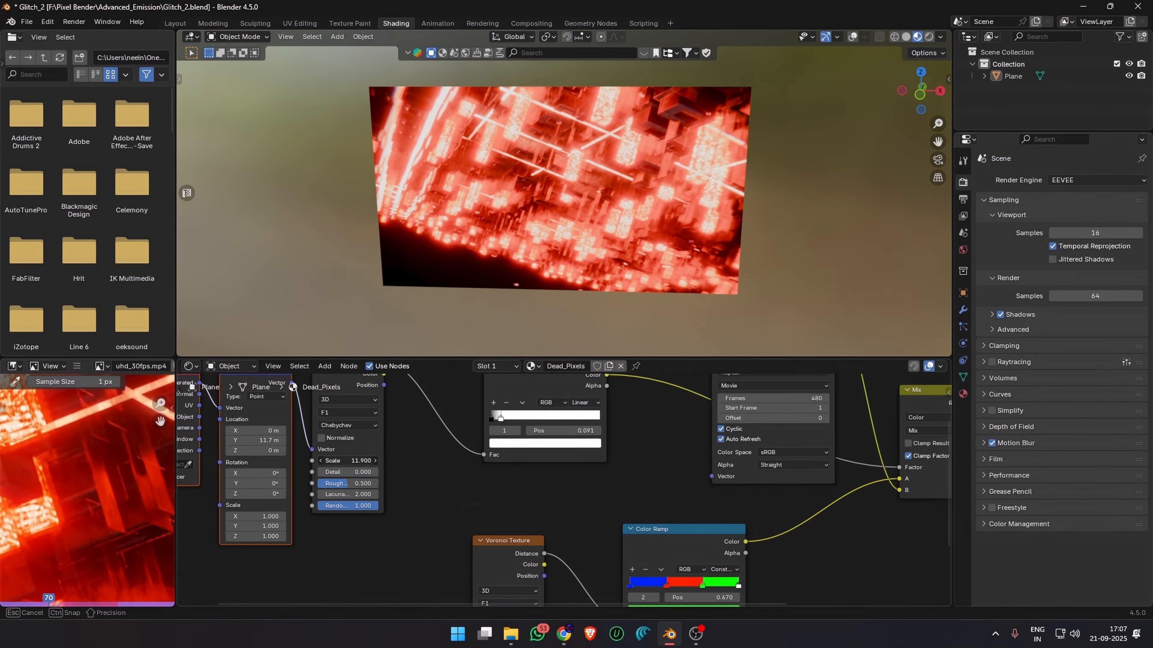
{"action": "left_click_drag", "start_coordinate": [312, 494], "coordinate": [331, 494]}
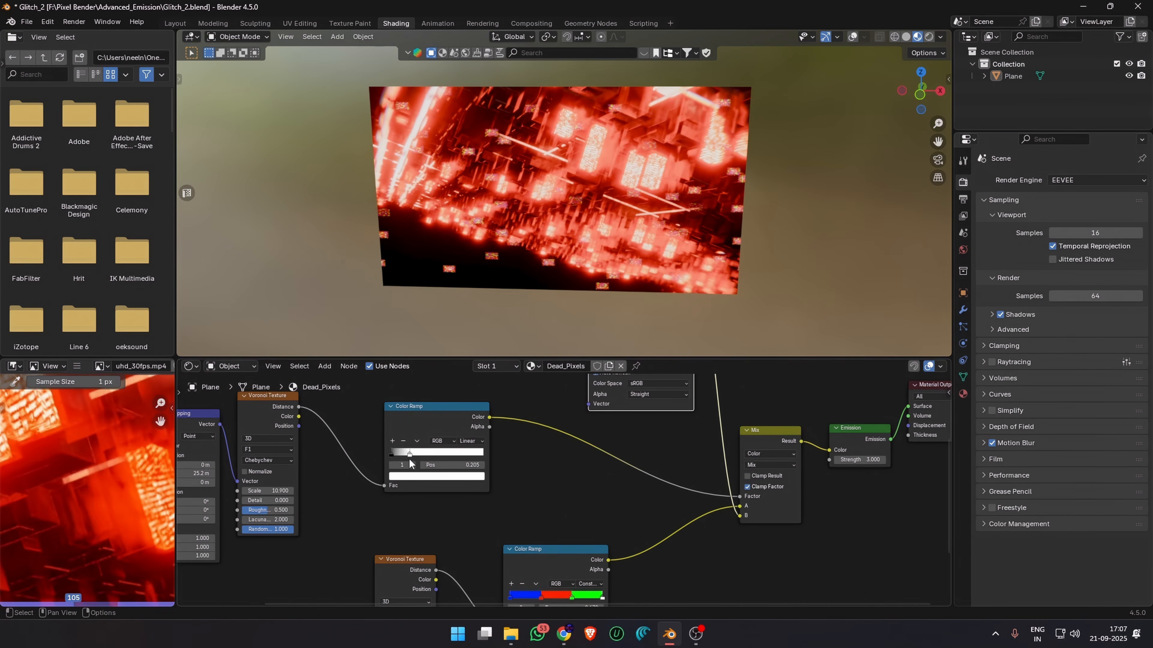
{"action": "left_click_drag", "start_coordinate": [390, 453], "coordinate": [396, 453]}
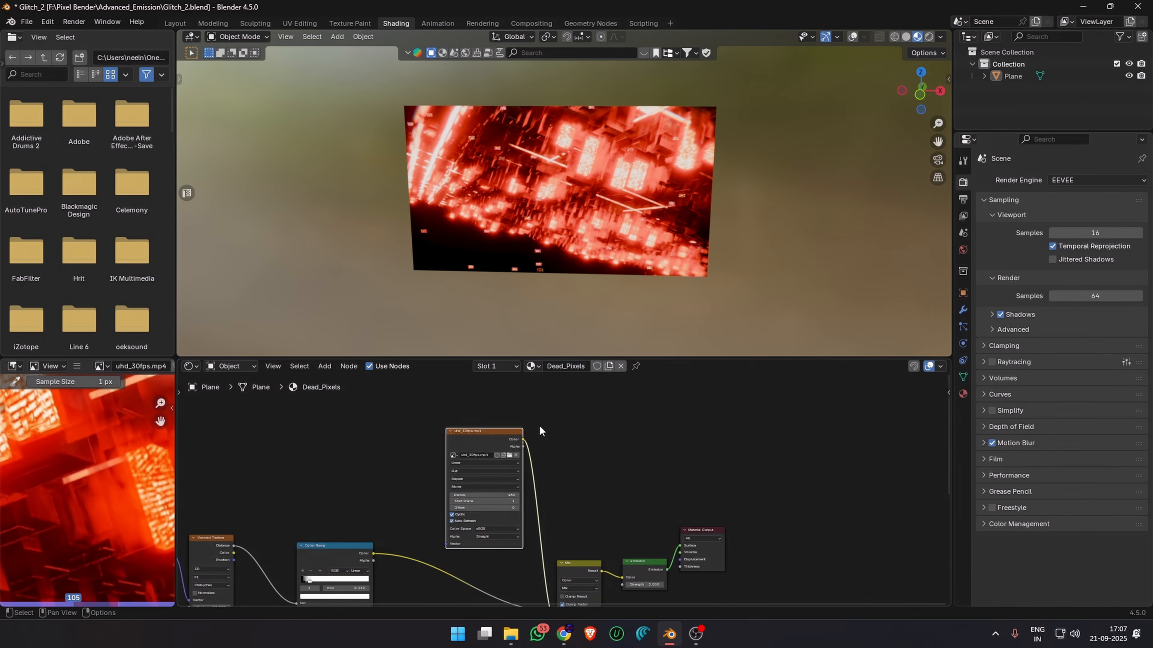
Step: Replace the blue-red-green Color Ramp with a new default Color Ramp beside the lower Voronoi Texture
{"action": "middle_click_drag", "start_coordinate": [556, 599], "coordinate": [554, 460]}
{"action": "scroll", "coordinate": [347, 540], "scroll_direction": "up", "scroll_amount": 4}
{"action": "middle_click_drag", "start_coordinate": [347, 540], "coordinate": [405, 481]}
{"action": "middle_click_drag", "start_coordinate": [362, 581], "coordinate": [381, 547]}
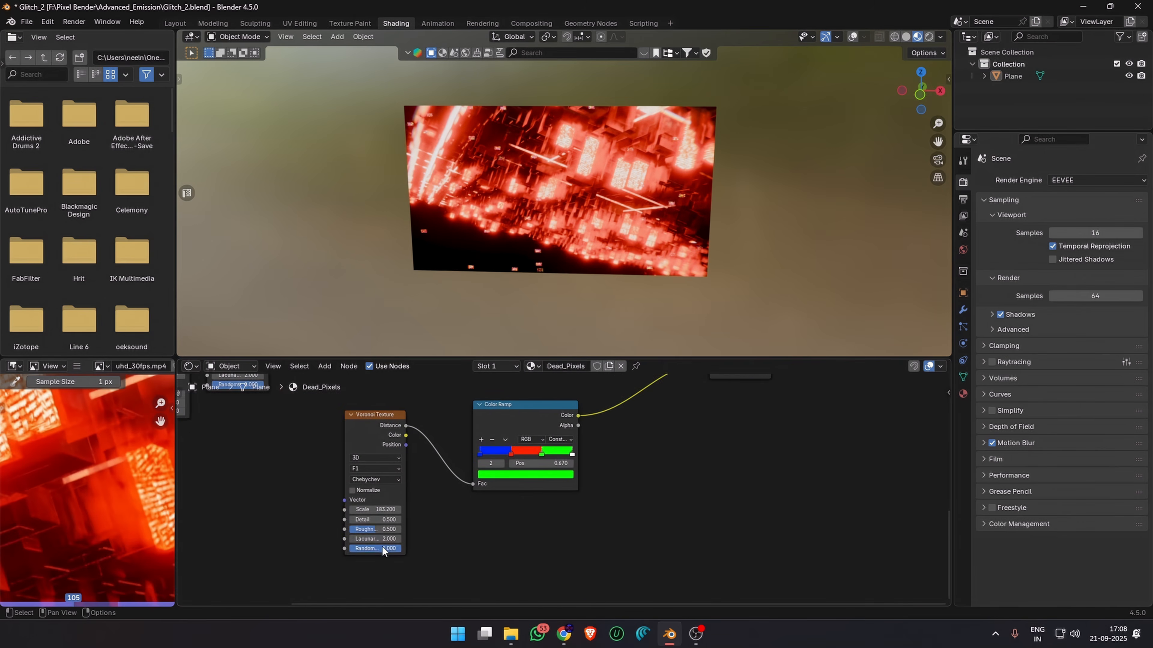
{"action": "middle_click_drag", "start_coordinate": [536, 399], "coordinate": [441, 520]}
{"action": "middle_click_drag", "start_coordinate": [619, 484], "coordinate": [757, 462]}
{"action": "scroll", "coordinate": [563, 293], "scroll_direction": "up", "scroll_amount": 2}
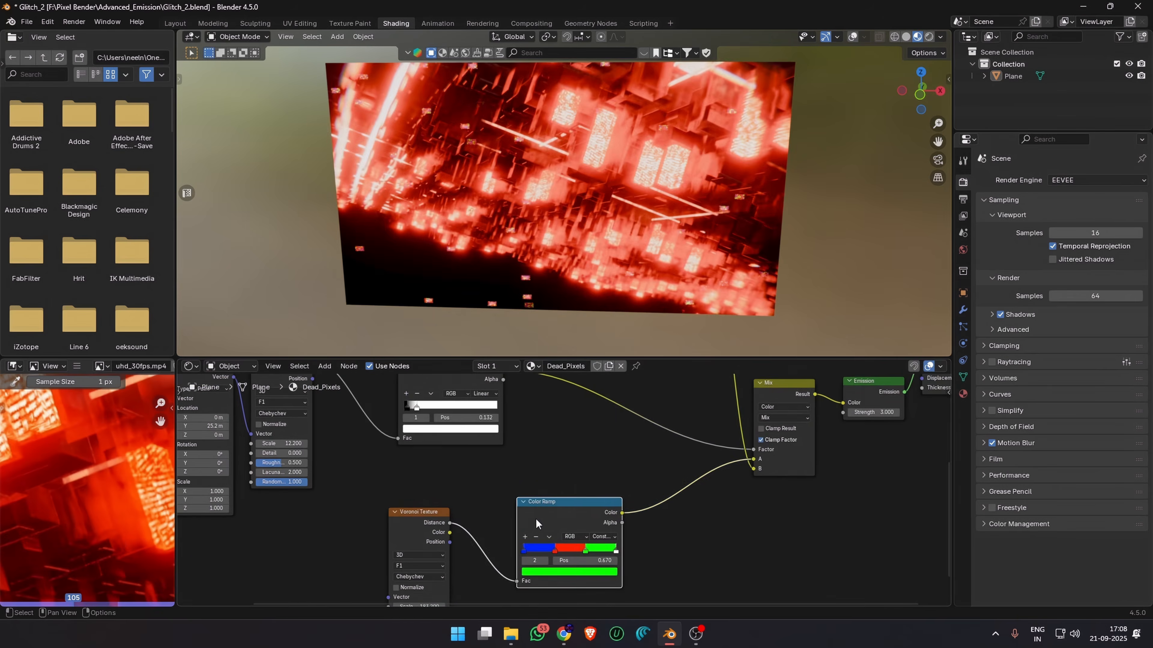
{"action": "key", "text": "x"}
{"action": "key", "text": "shift+a"}
{"action": "type", "text": "ra"}
{"action": "key", "text": "Return"}
{"action": "left_click", "coordinate": [503, 532]}
Step: Link the lower Voronoi's Color through the new Color Ramp to the Mix node and move the ramp's black stop to about 0.6
{"action": "left_click_drag", "start_coordinate": [440, 488], "coordinate": [500, 572]}
{"action": "left_click_drag", "start_coordinate": [615, 498], "coordinate": [768, 408]}
{"action": "left_click_drag", "start_coordinate": [508, 538], "coordinate": [573, 536]}
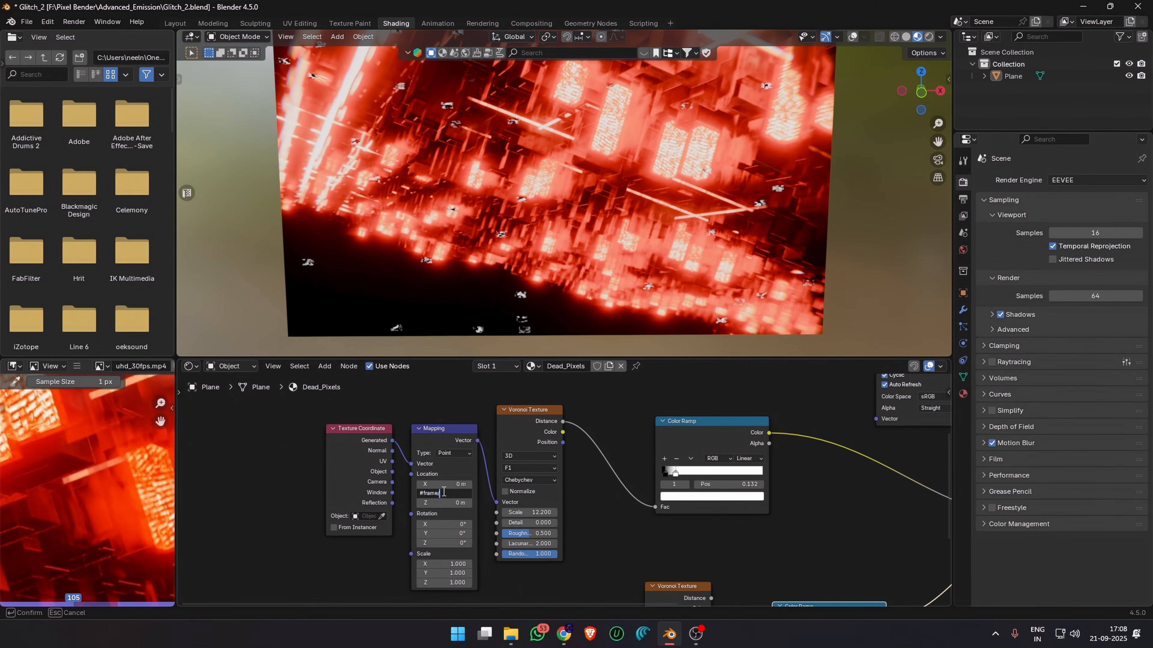
Step: Drive the upper Mapping's Y location with a #frame expression and set the lower Voronoi Texture's scale to about 100
{"action": "key", "text": "Return"}
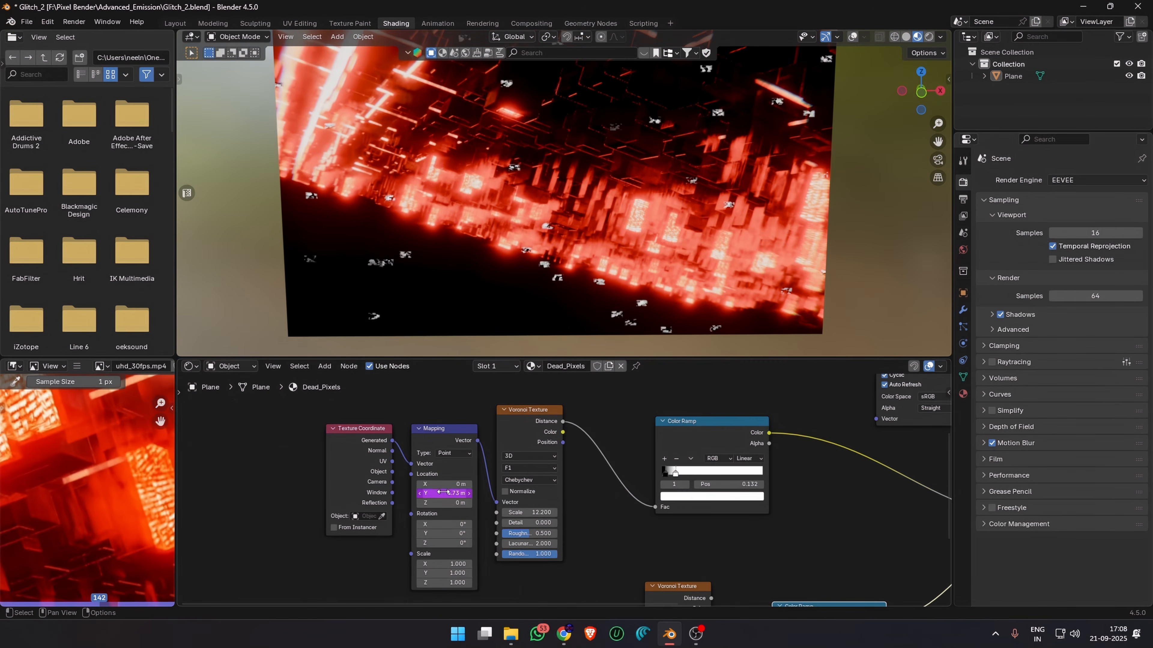
{"action": "key", "text": "Return"}
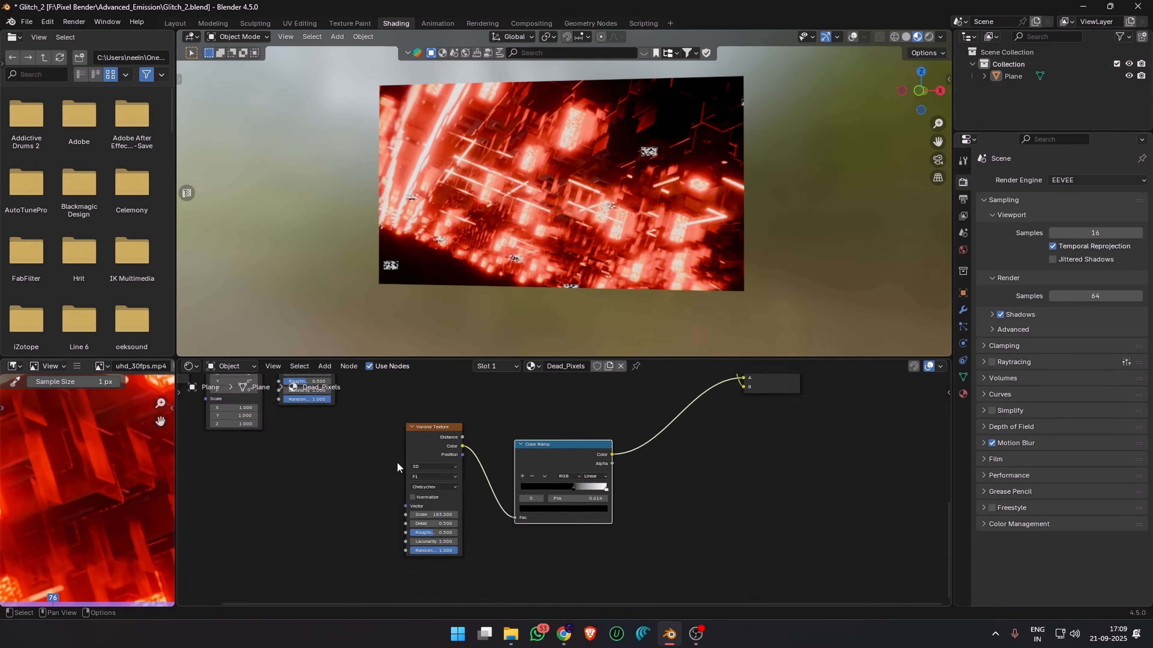
{"action": "left_click_drag", "start_coordinate": [434, 515], "coordinate": [447, 515]}
Step: Keyframe the Emission strength at the first and last frames and switch the node area to the Graph Editor
{"action": "middle_click_drag", "start_coordinate": [793, 472], "coordinate": [627, 404]}
{"action": "key", "text": "shift+Left"}
{"action": "key", "text": "i"}
{"action": "key", "text": "shift+Right"}
{"action": "key", "text": "i"}
{"action": "left_click", "coordinate": [191, 367]}
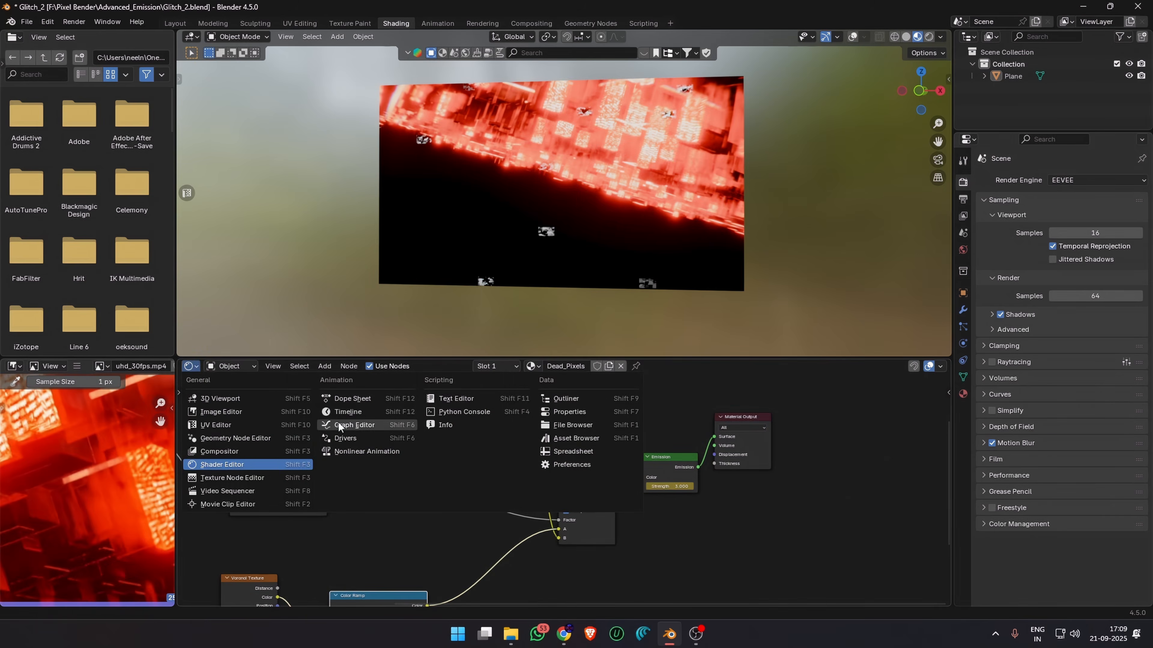
{"action": "left_click", "coordinate": [363, 425]}
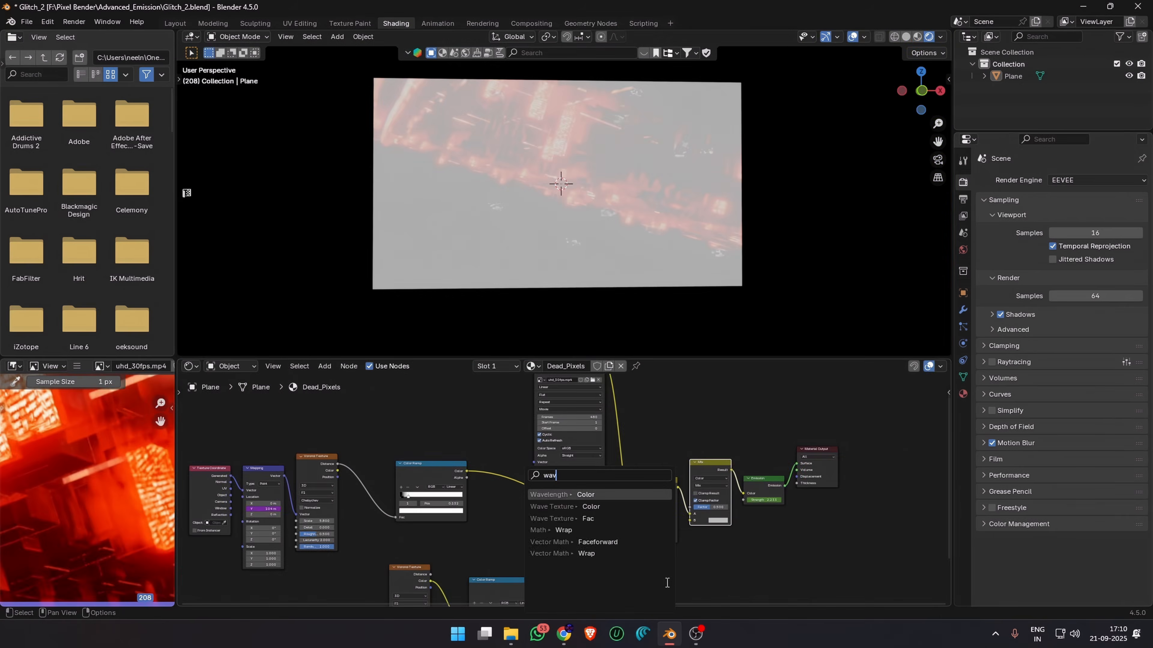
Step: Undo the mistakenly added Wavelength node and connect a Wave Texture's Color to the second Mix node's B input
{"action": "key", "text": "Return"}
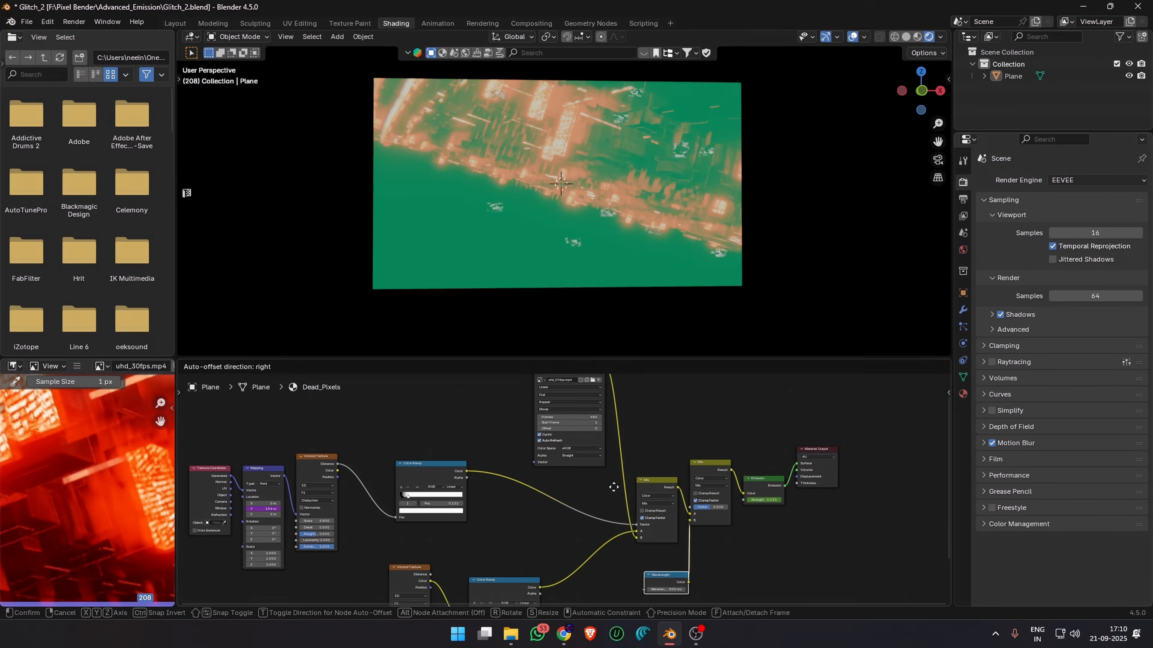
{"action": "key", "text": "ctrl+z"}
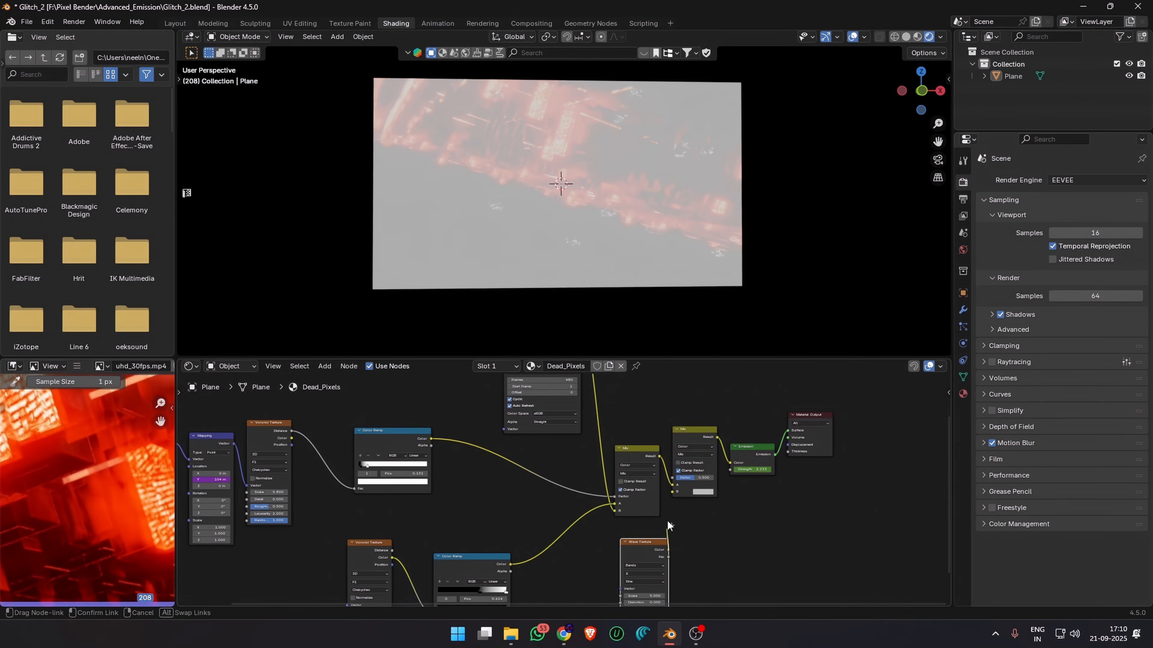
{"action": "left_click_drag", "start_coordinate": [667, 526], "coordinate": [672, 492]}
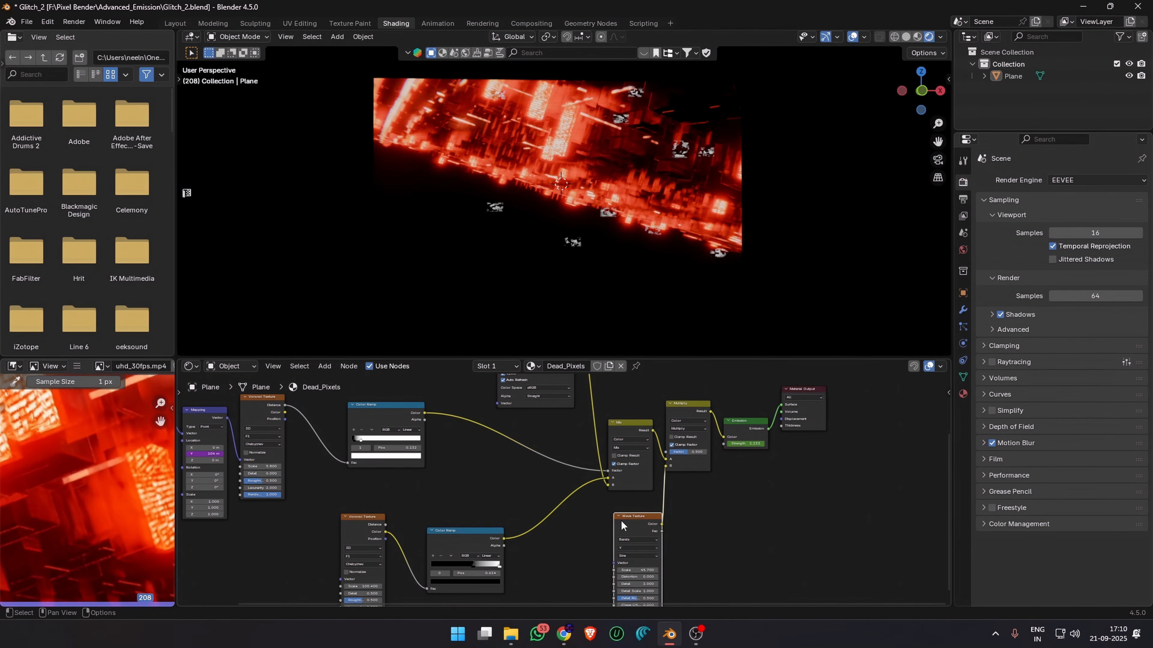
Step: Add Texture Coordinate and Mapping nodes to the Wave Texture, drive the Mapping's Y location with #frame/5 and play the animation
{"action": "left_click_drag", "start_coordinate": [622, 521], "coordinate": [589, 518]}
{"action": "left_click_drag", "start_coordinate": [604, 567], "coordinate": [441, 567]}
{"action": "left_click", "coordinate": [626, 537]}
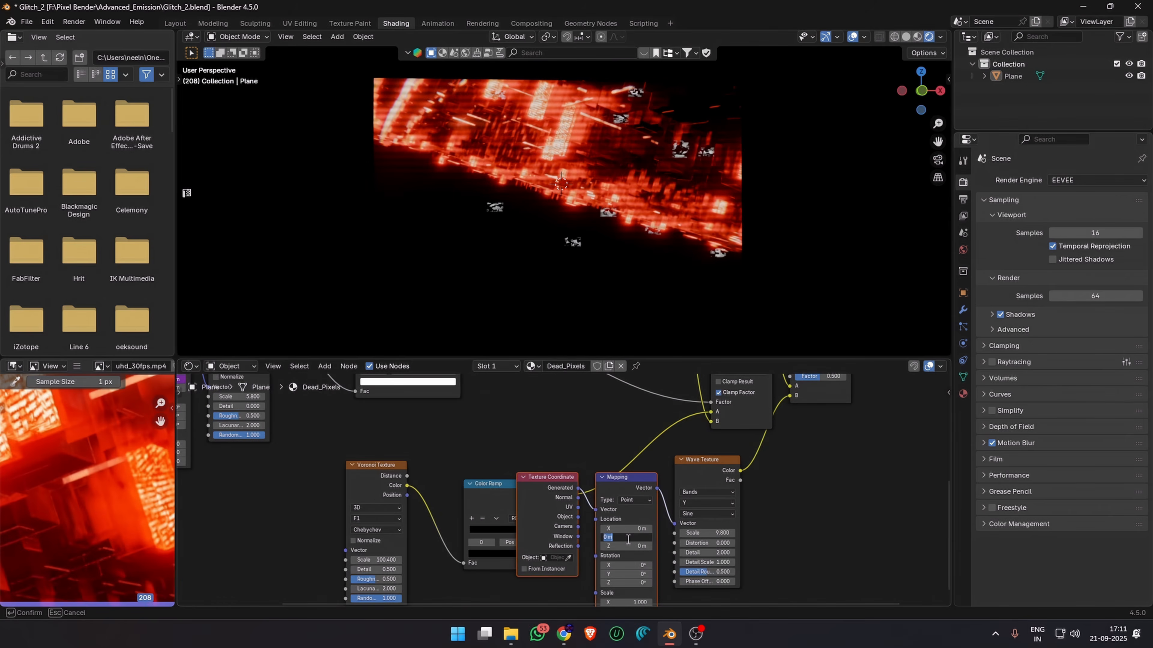
{"action": "key", "text": "Return"}
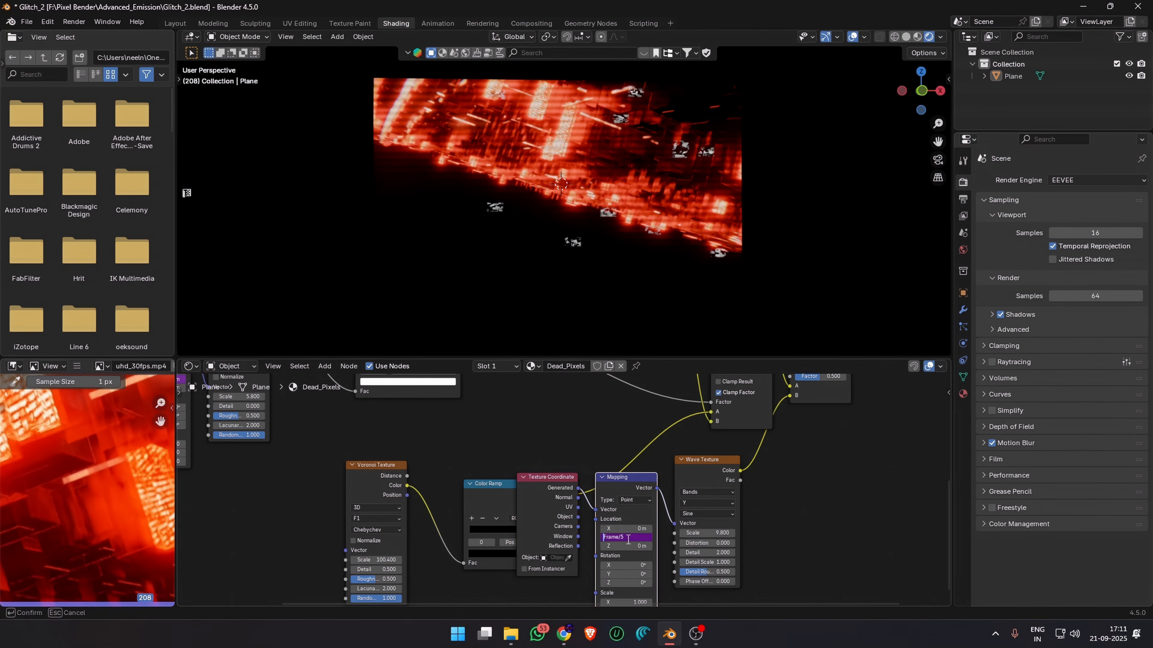
{"action": "key", "text": "space"}
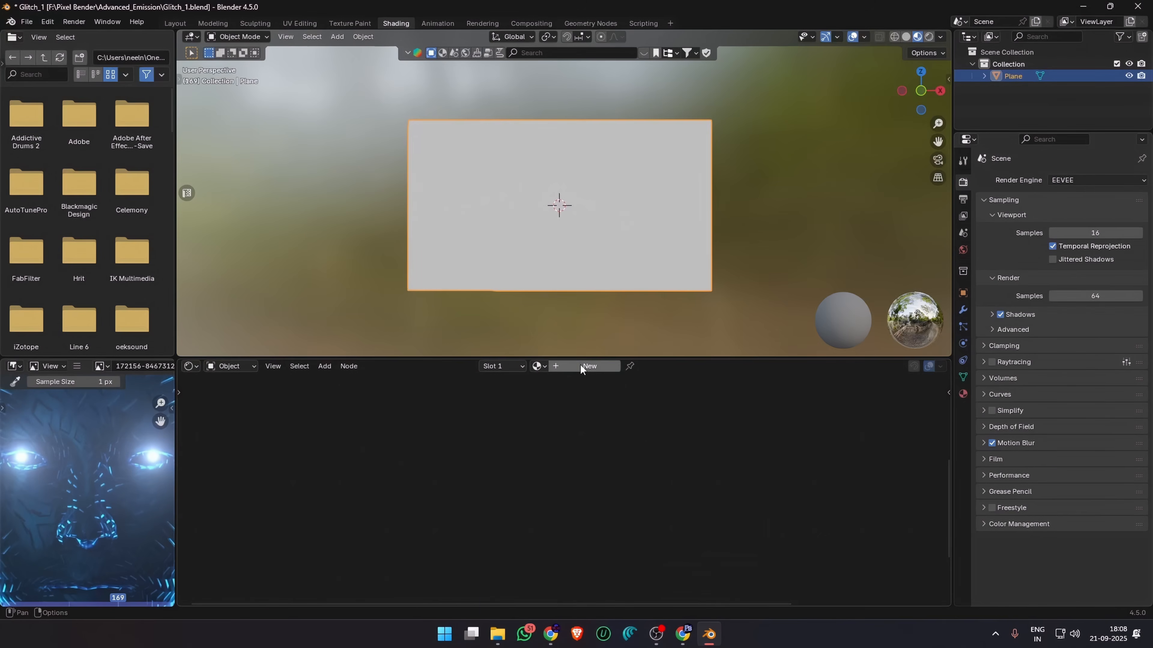
Step: Create a new material on the plane and name it Hologram_Material
{"action": "left_click", "coordinate": [581, 365]}
{"action": "double_click", "coordinate": [581, 366]}
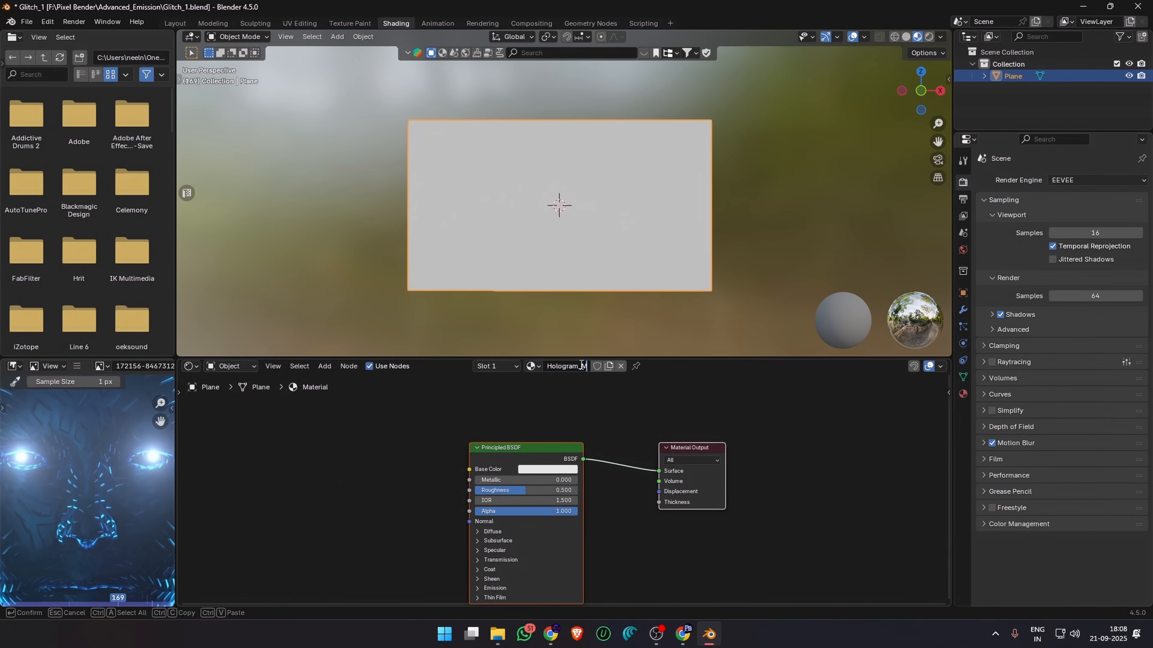
{"action": "type", "text": "Hologram_Material"}
{"action": "key", "text": "Return"}
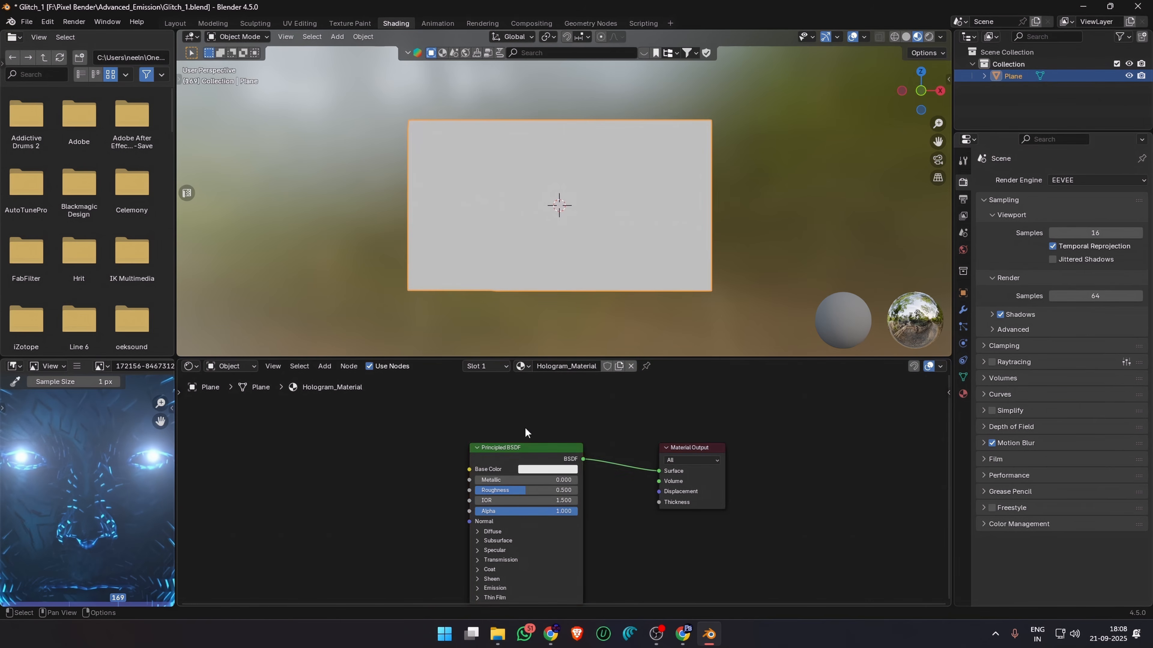
Step: Replace the Principled BSDF with an Emission node linked to the Material Output's Surface
{"action": "left_click", "coordinate": [517, 448]}
{"action": "key", "text": "x"}
{"action": "key", "text": "shift+a"}
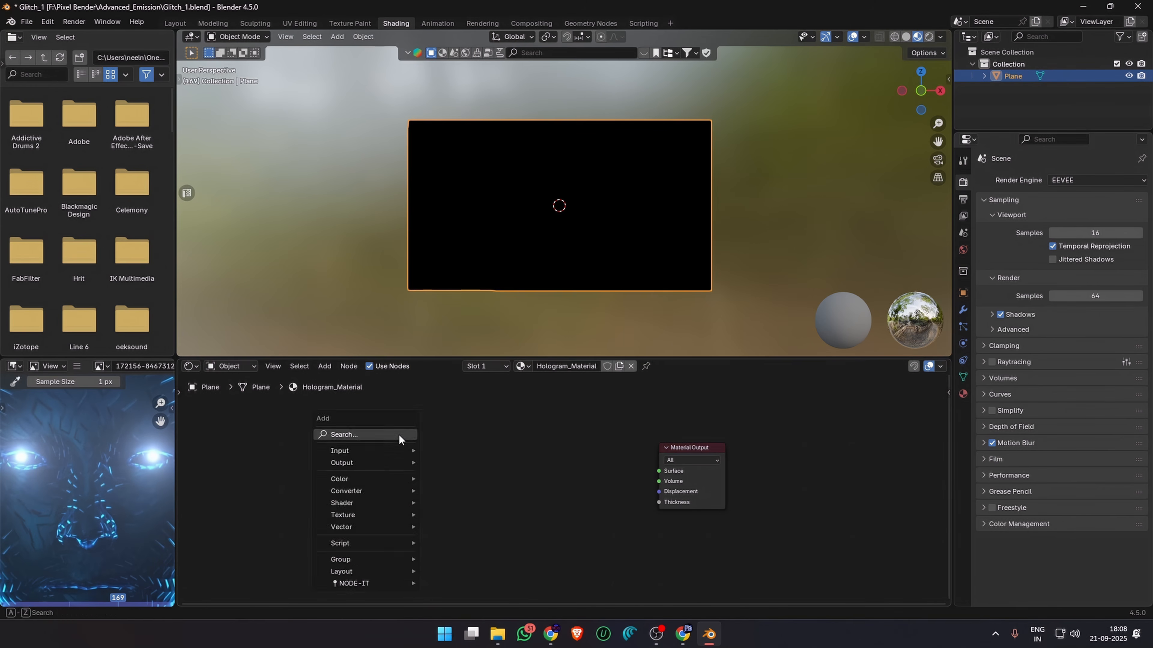
{"action": "left_click", "coordinate": [399, 434]}
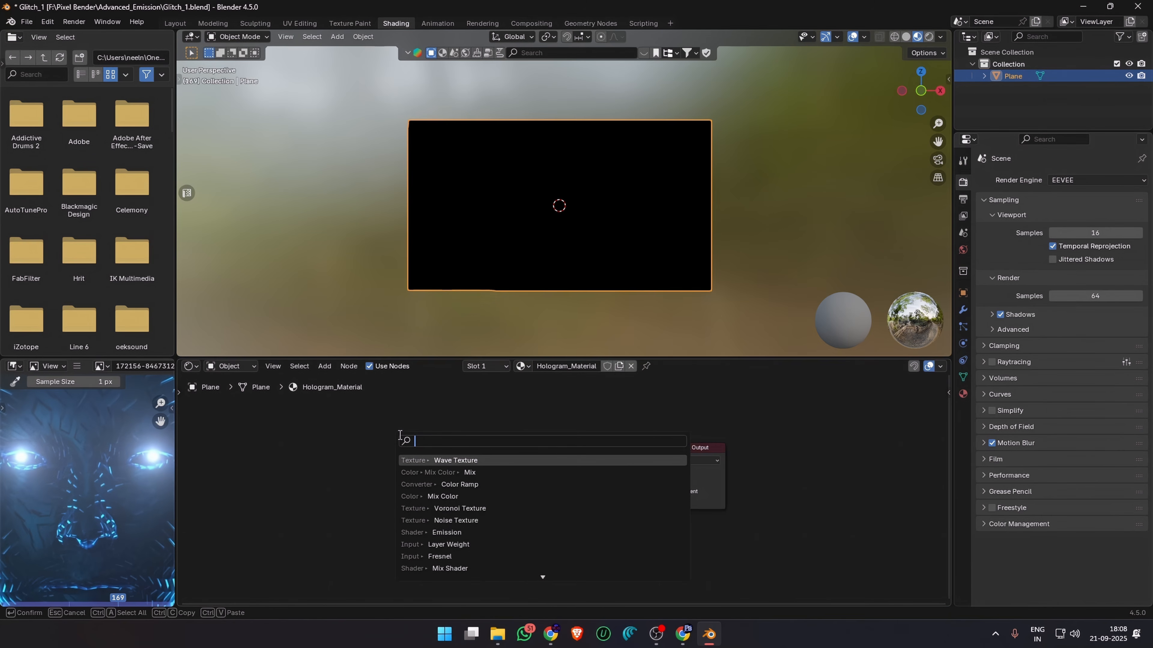
{"action": "type", "text": "em"}
{"action": "key", "text": "Return"}
{"action": "left_click", "coordinate": [459, 414]}
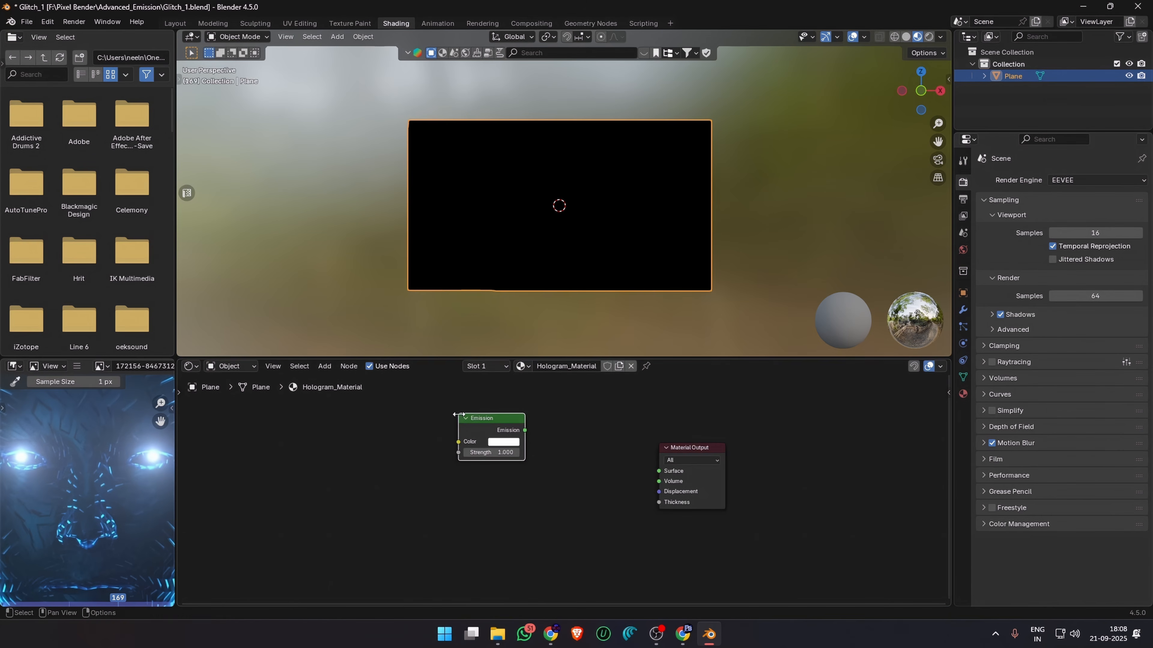
{"action": "left_click_drag", "start_coordinate": [690, 485], "coordinate": [687, 476]}
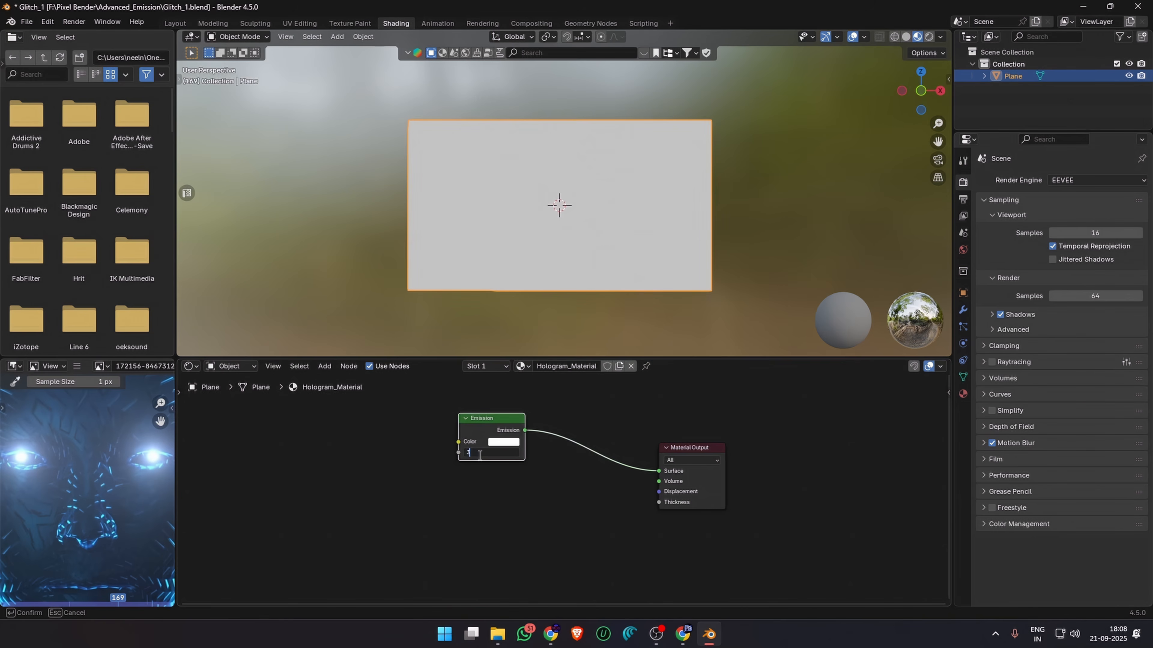
Step: Set the Emission strength to 3 and feed its Color from the 5680034-hd_1920_1080_24fps.mp4 video texture
{"action": "left_click", "coordinate": [479, 455]}
{"action": "type", "text": "3"}
{"action": "key", "text": "Return"}
{"action": "left_click_drag", "start_coordinate": [264, 424], "coordinate": [264, 425]}
{"action": "left_click_drag", "start_coordinate": [364, 435], "coordinate": [459, 441]}
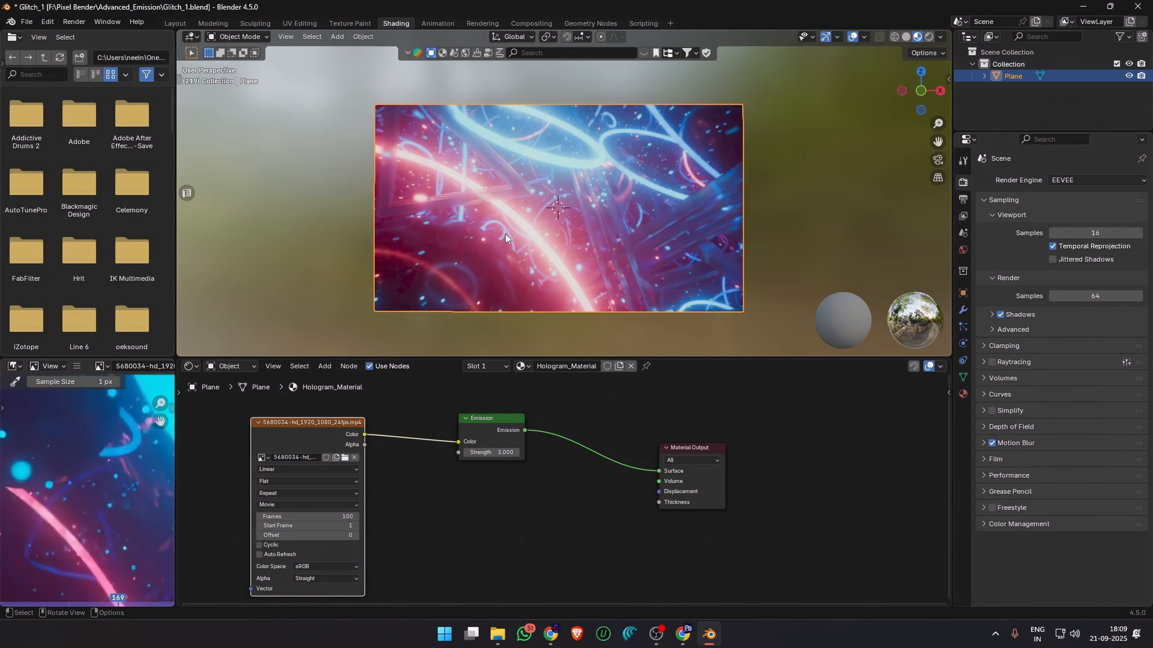
Step: Insert a Mix Shader between Emission and Material Output and connect a Transparent BSDF to its second Shader input
{"action": "left_click", "coordinate": [291, 24]}
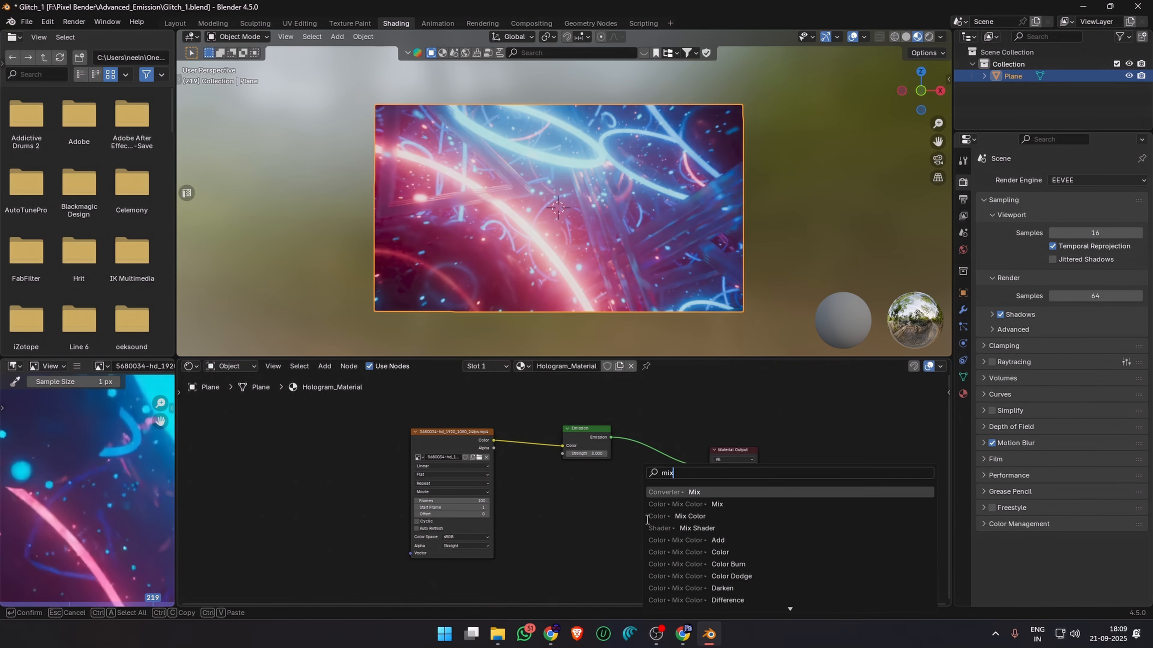
{"action": "left_click", "coordinate": [650, 528]}
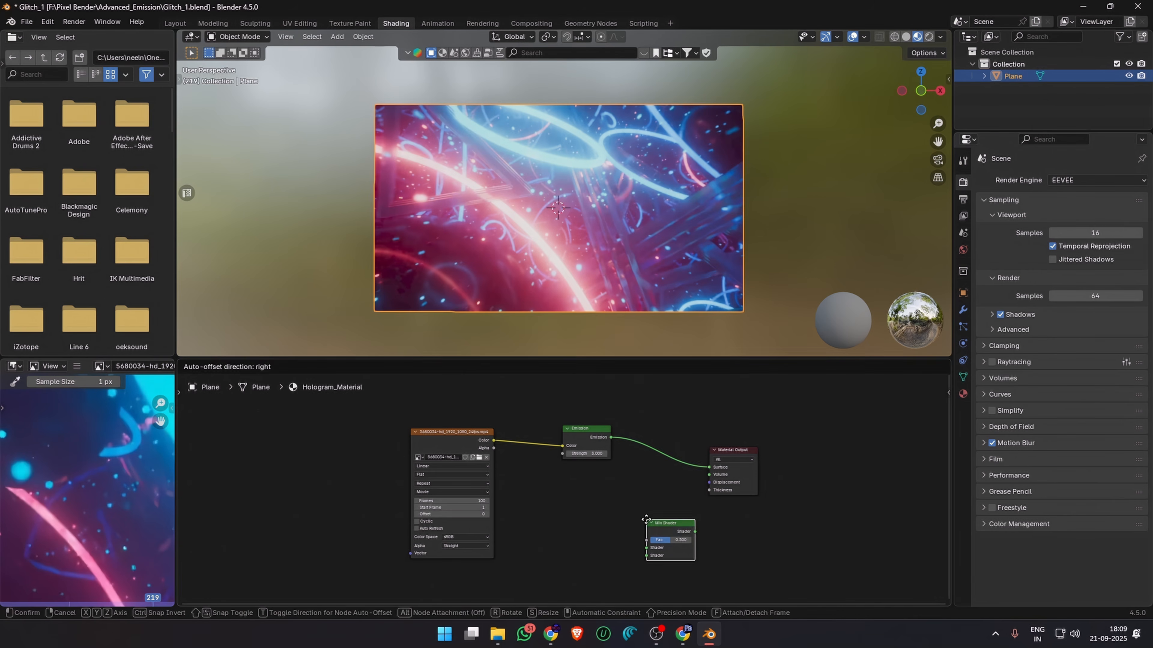
{"action": "left_click", "coordinate": [648, 468]}
{"action": "left_click_drag", "start_coordinate": [610, 507], "coordinate": [590, 509]}
{"action": "type", "text": "t"}
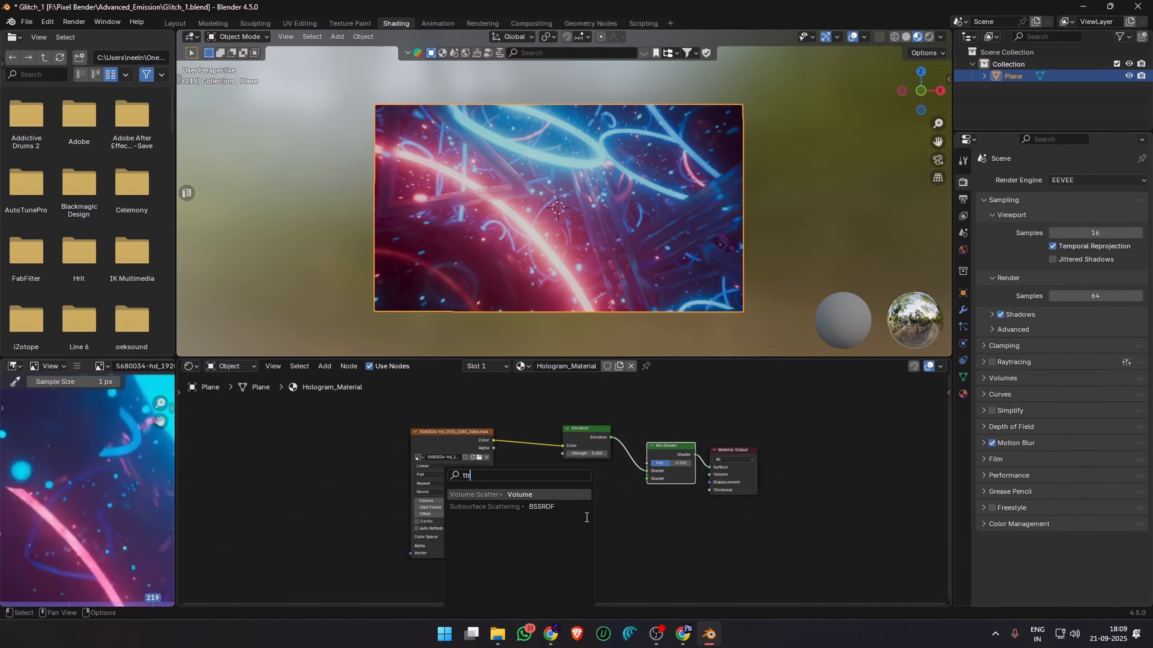
{"action": "type", "text": "rans"}
{"action": "left_click", "coordinate": [583, 506]}
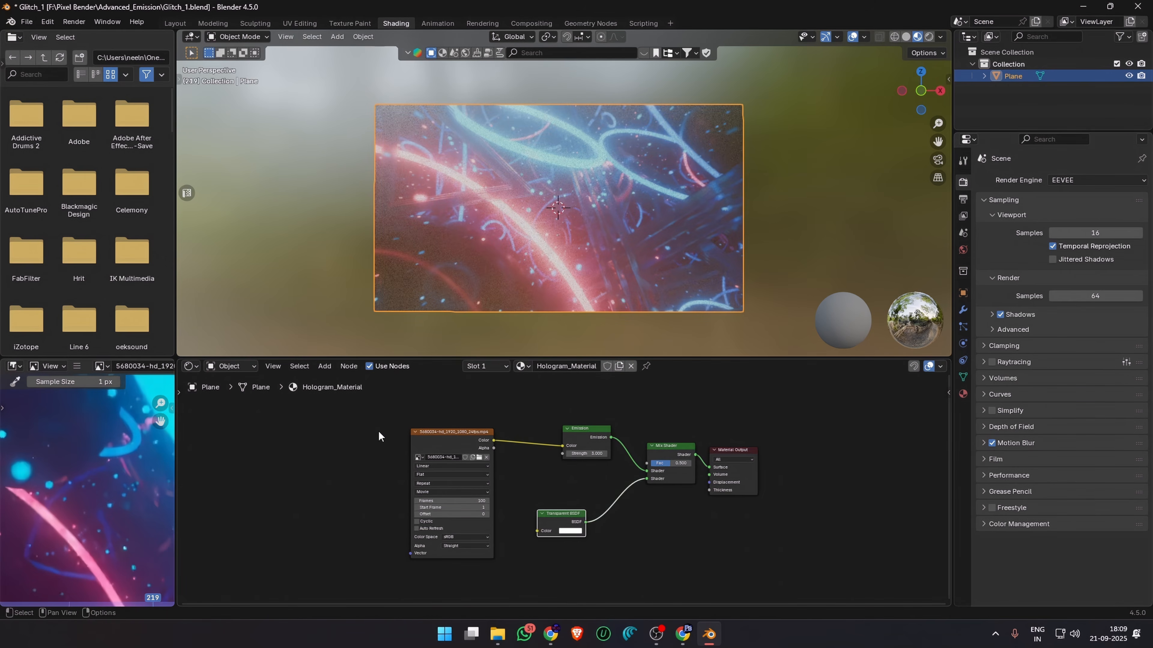
Step: Add a Layer Weight node above the Emission node and link its Fresnel output to the Mix Shader's Fac
{"action": "scroll", "coordinate": [378, 430], "scroll_direction": "down", "scroll_amount": 1}
{"action": "key", "text": "shift+a"}
{"action": "left_click", "coordinate": [365, 453]}
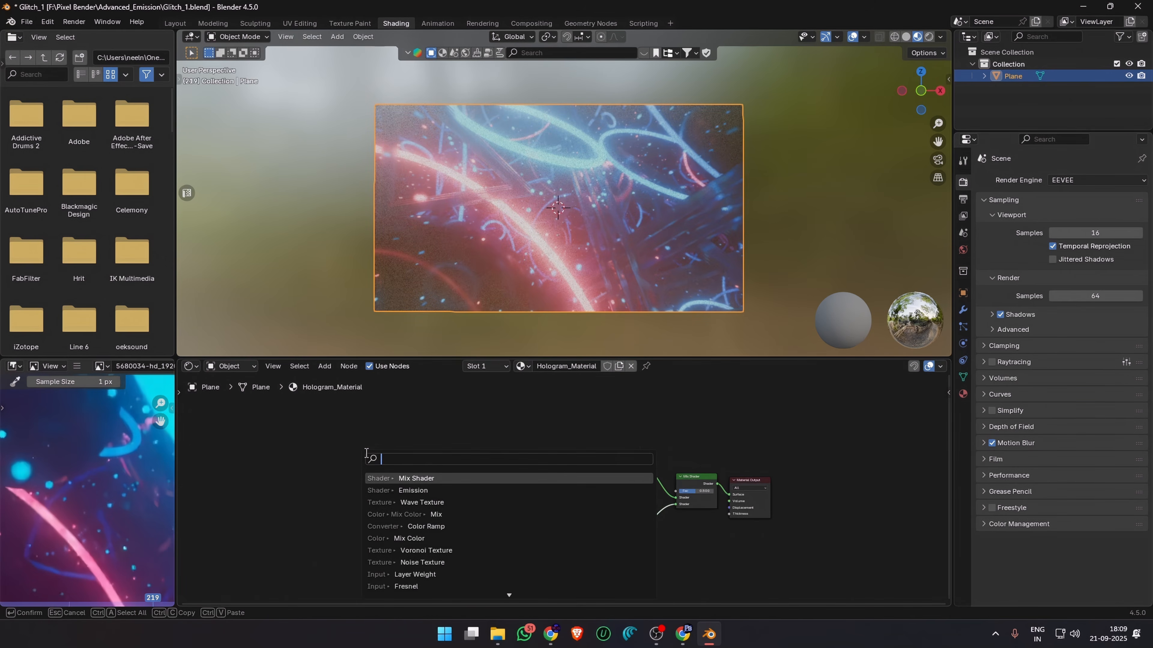
{"action": "type", "text": "layer"}
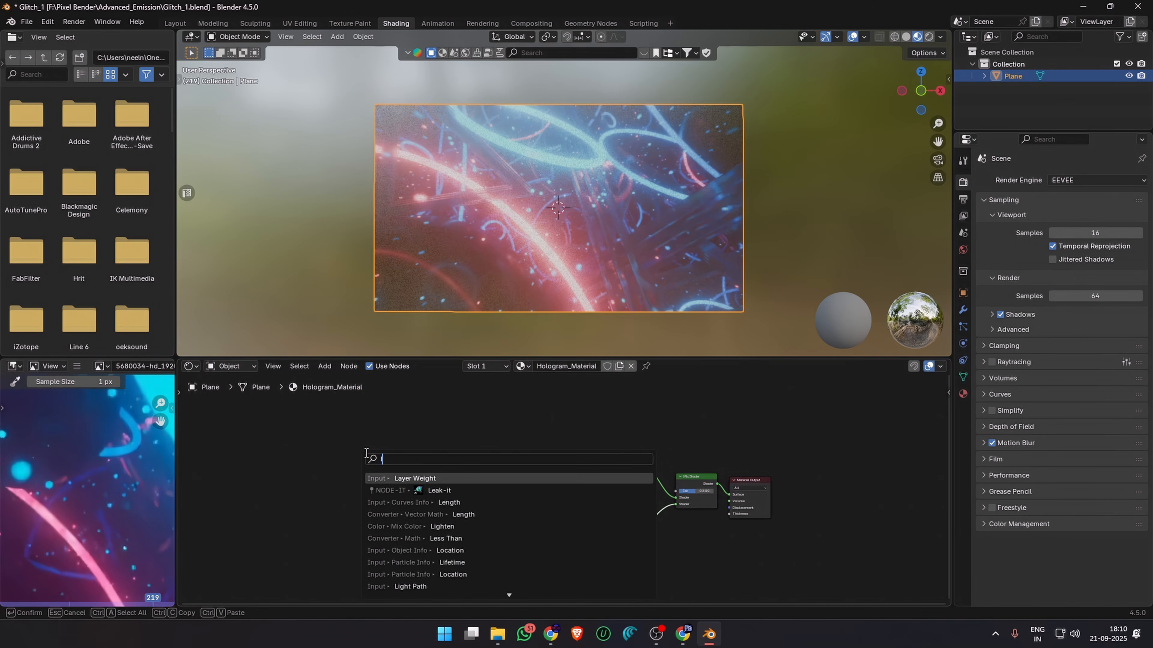
{"action": "key", "text": "Return"}
{"action": "left_click", "coordinate": [366, 455]}
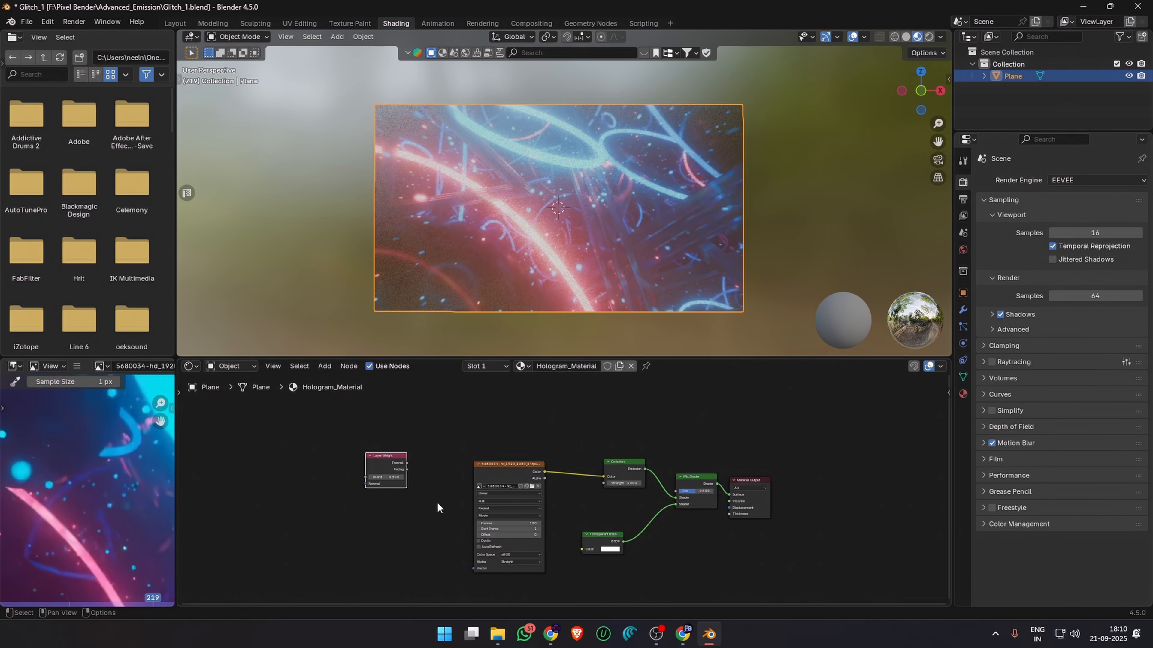
{"action": "scroll", "coordinate": [389, 431], "scroll_direction": "up", "scroll_amount": 2}
{"action": "left_click_drag", "start_coordinate": [293, 438], "coordinate": [746, 550]}
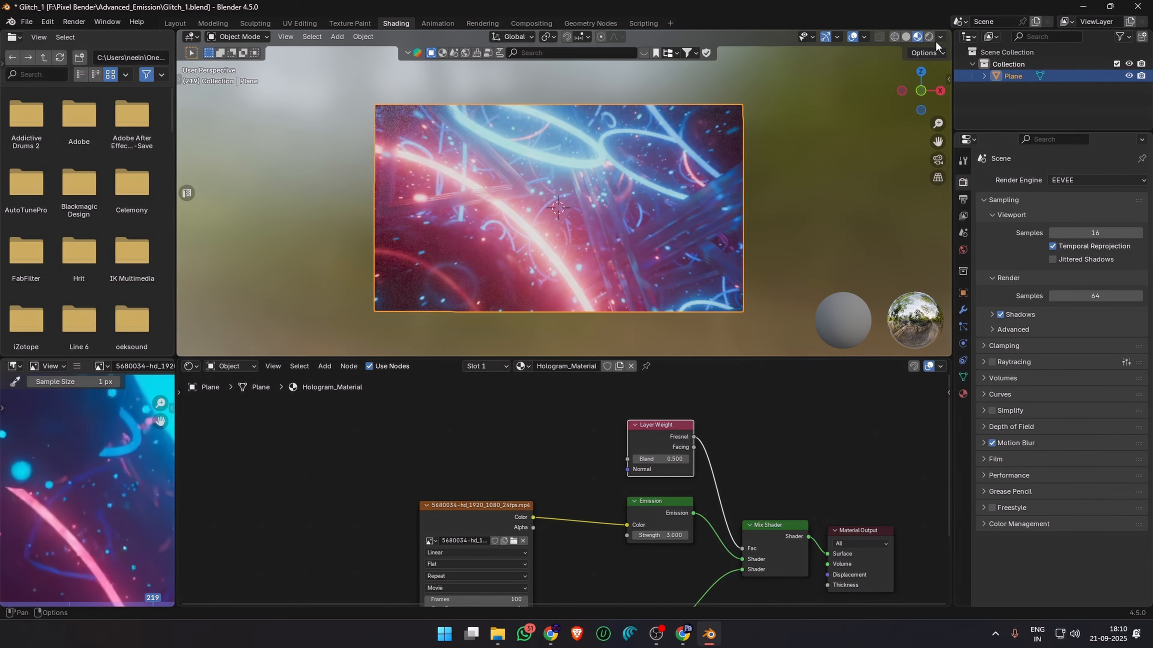
Step: Set Layer Weight's Blend to 0.900, link Facing to the Mix Shader's Fac instead and set the Emission strength to 10
{"action": "middle_click_drag", "start_coordinate": [907, 114], "coordinate": [875, 146]}
{"action": "left_click_drag", "start_coordinate": [653, 459], "coordinate": [681, 459]}
{"action": "middle_click_drag", "start_coordinate": [690, 150], "coordinate": [618, 245]}
{"action": "left_click_drag", "start_coordinate": [723, 529], "coordinate": [742, 548]}
{"action": "middle_click_drag", "start_coordinate": [708, 214], "coordinate": [744, 238]}
{"action": "scroll", "coordinate": [730, 249], "scroll_direction": "down", "scroll_amount": 4}
{"action": "type", "text": "10"}
{"action": "key", "text": "Return"}
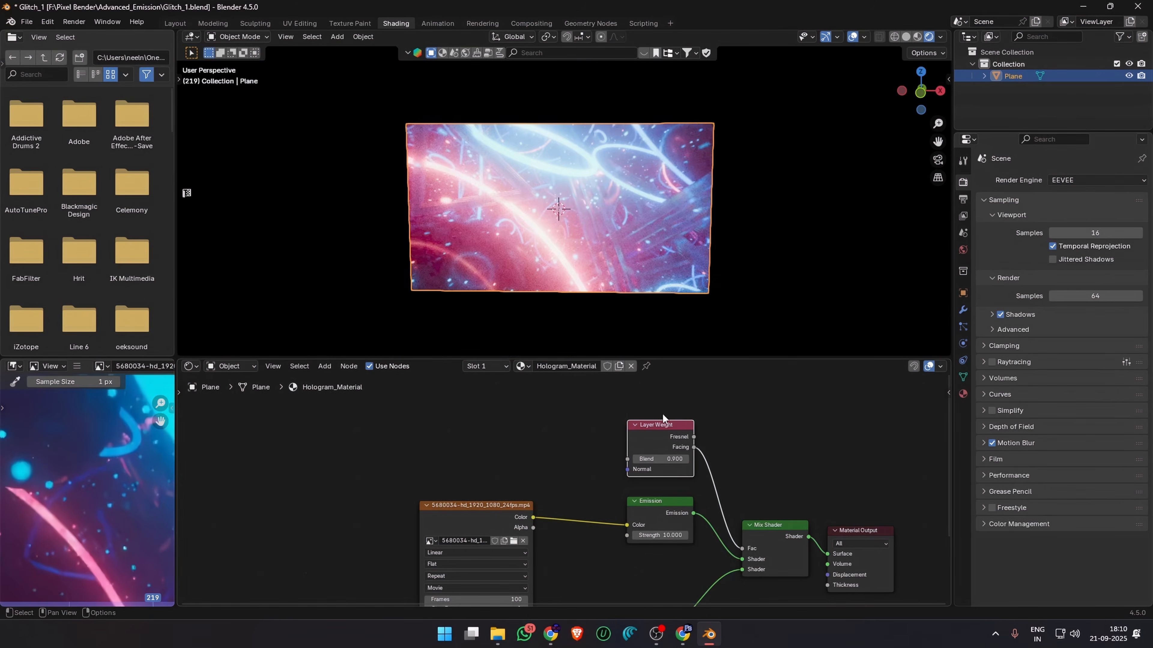
{"action": "middle_click_drag", "start_coordinate": [749, 282], "coordinate": [792, 184]}
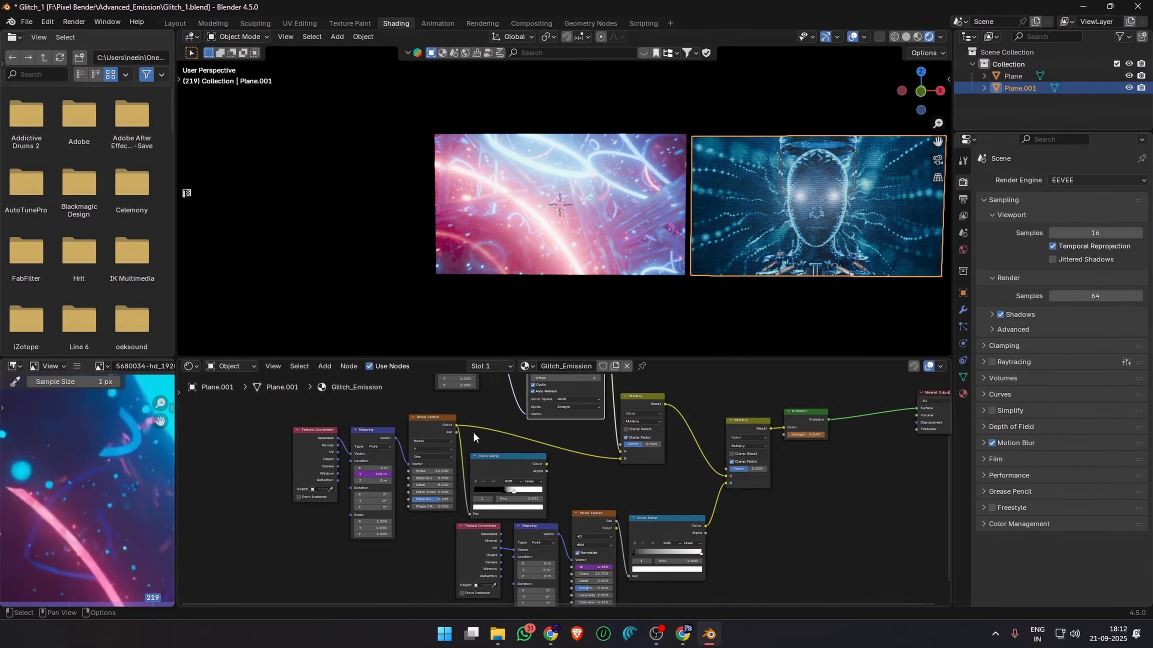
Step: Copy the Wave, Noise, Color Ramp and Multiply node group from Plane.001's Glitch_Emission material into Hologram_Material
{"action": "middle_click_drag", "start_coordinate": [267, 433], "coordinate": [327, 423]}
{"action": "left_click_drag", "start_coordinate": [327, 424], "coordinate": [721, 609]}
{"action": "left_click", "coordinate": [477, 207]}
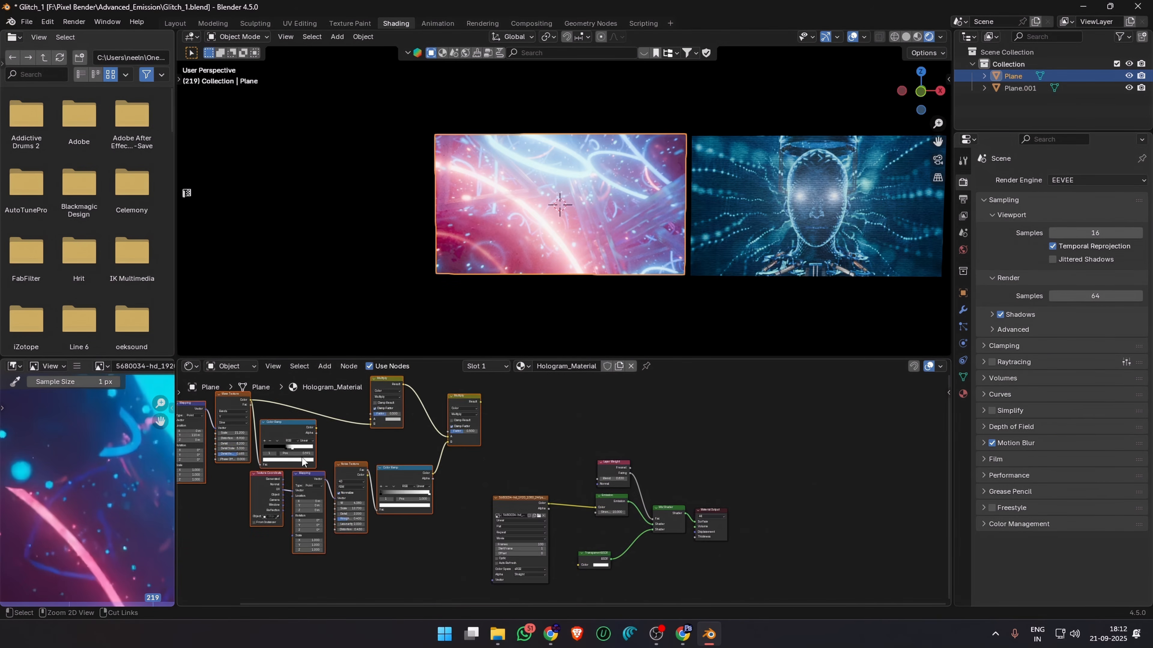
{"action": "middle_click_drag", "start_coordinate": [495, 427], "coordinate": [568, 465]}
Step: Route the video texture's Color into the first Multiply's A input and the second Multiply's Result into the Emission Color
{"action": "left_click_drag", "start_coordinate": [566, 446], "coordinate": [600, 541]}
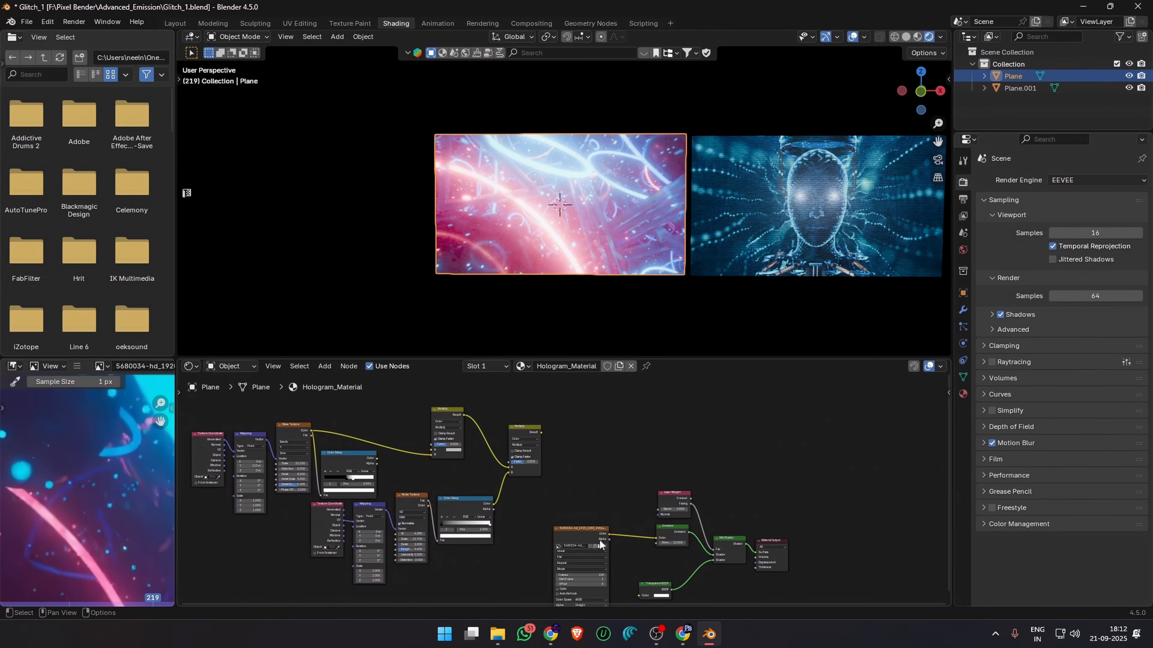
{"action": "left_click_drag", "start_coordinate": [449, 489], "coordinate": [433, 450]}
{"action": "left_click_drag", "start_coordinate": [540, 435], "coordinate": [555, 432]}
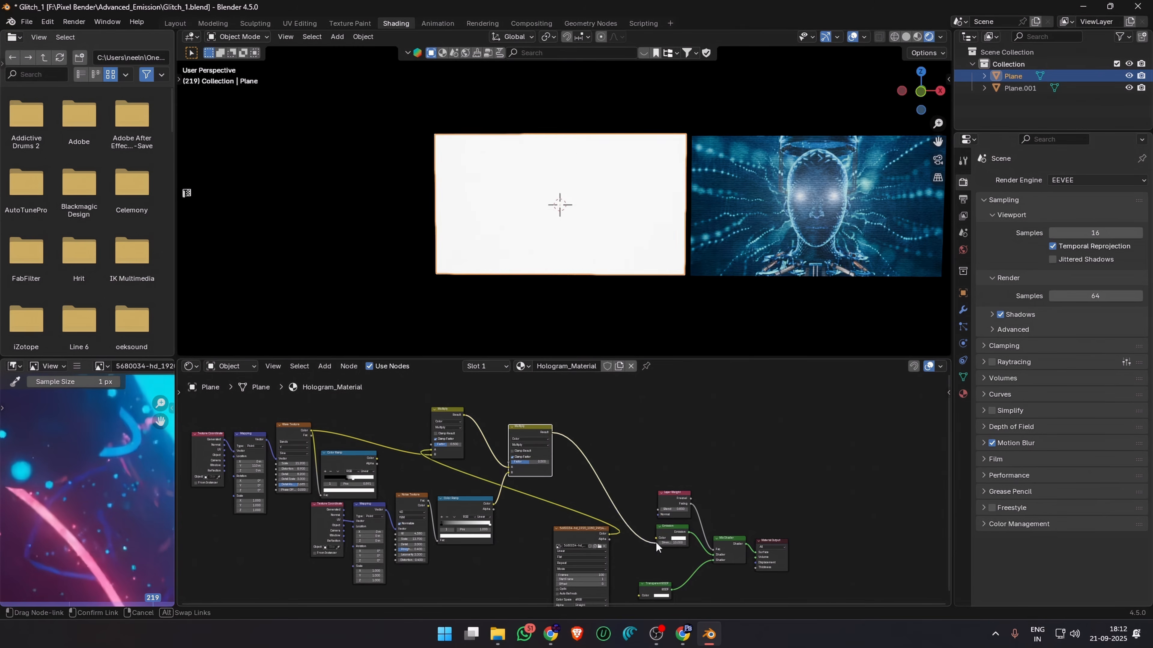
{"action": "left_click_drag", "start_coordinate": [656, 542], "coordinate": [656, 538]}
{"action": "middle_click_drag", "start_coordinate": [652, 263], "coordinate": [670, 244]}
{"action": "scroll", "coordinate": [670, 244], "scroll_direction": "up", "scroll_amount": 5}
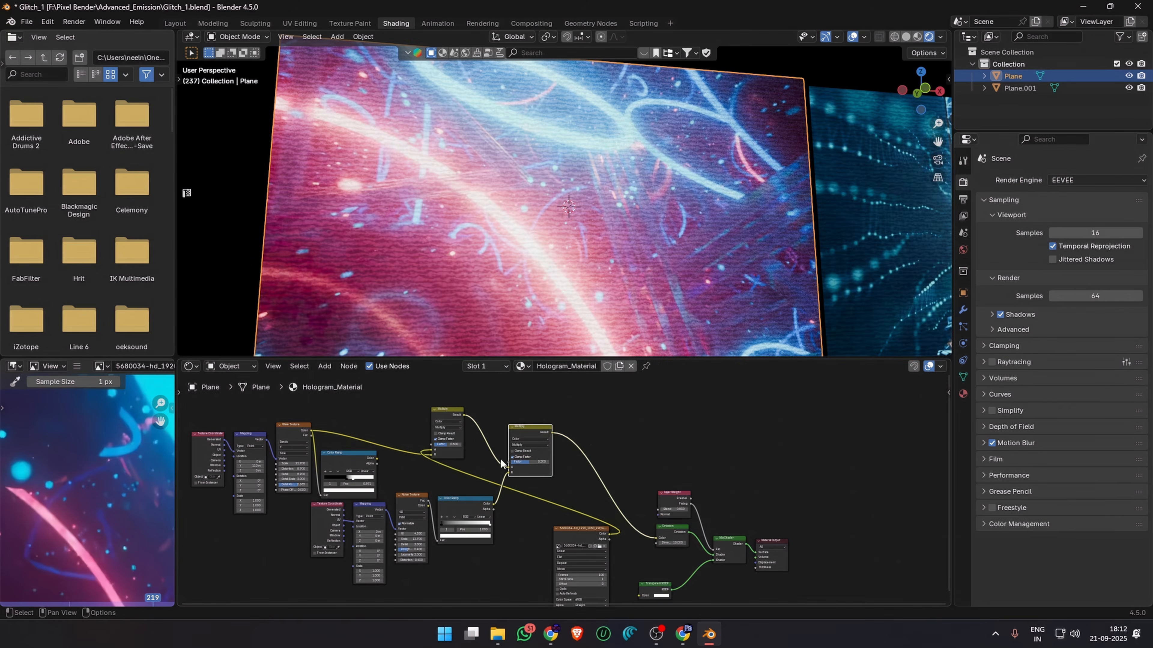
Step: Try to drive the Wave Texture Mapping's Y location with a #frame/4 expression
{"action": "scroll", "coordinate": [501, 464], "scroll_direction": "up", "scroll_amount": 4}
{"action": "double_click", "coordinate": [430, 530]}
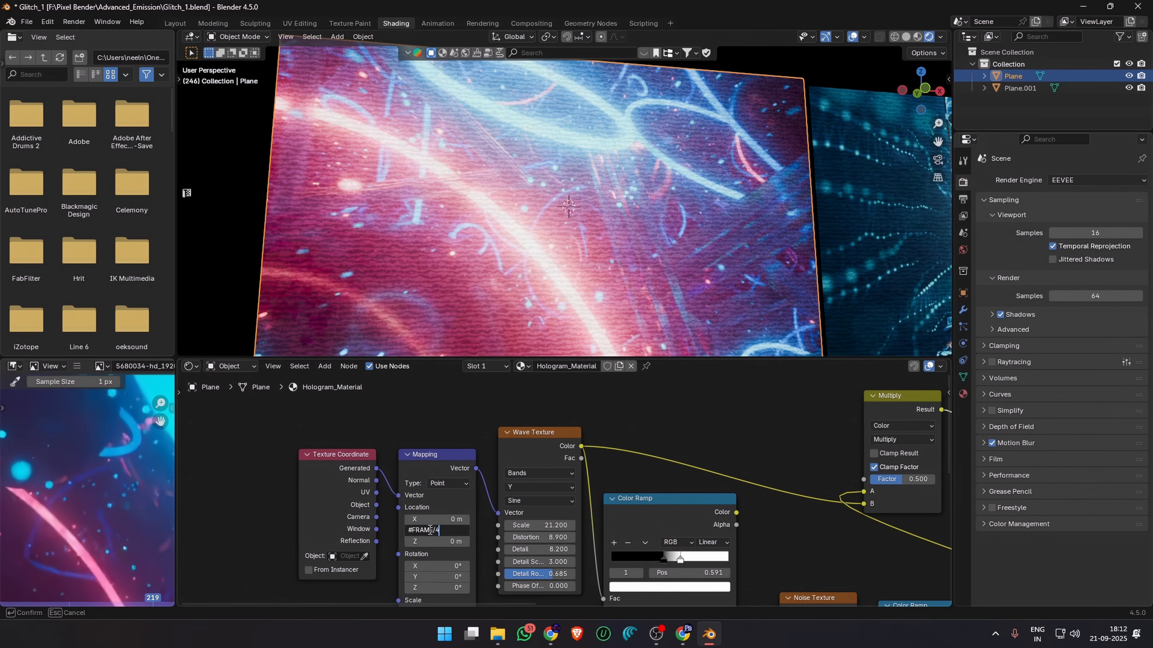
{"action": "type", "text": "#FRAME/4"}
{"action": "key", "text": "Return"}
{"action": "double_click", "coordinate": [426, 530]}
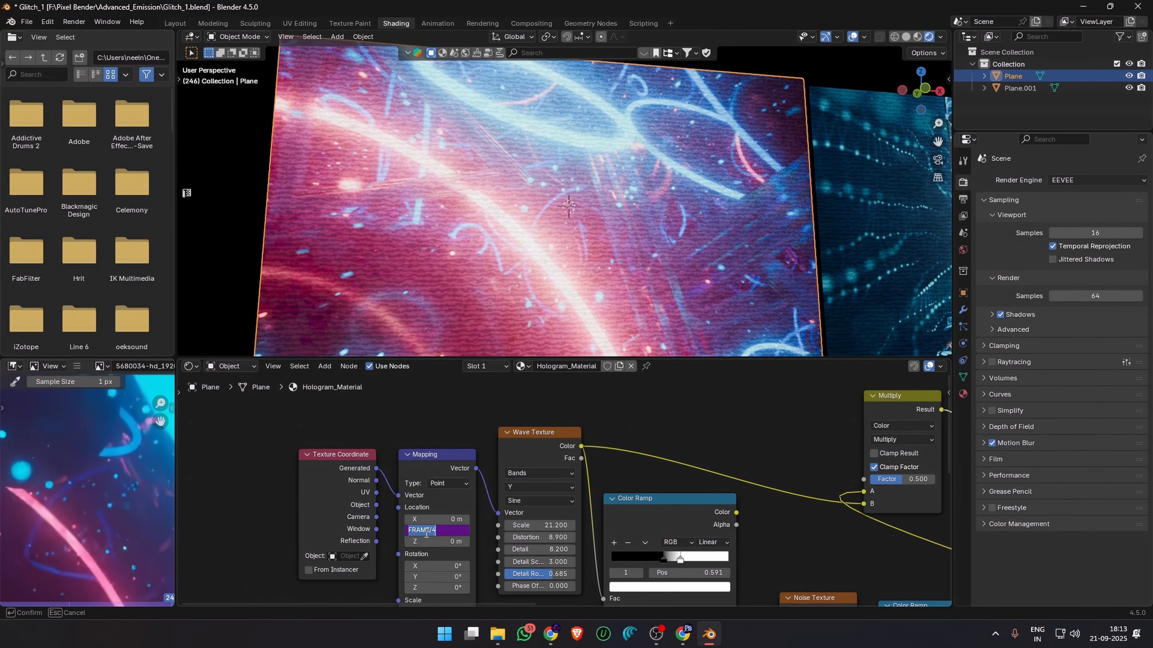
{"action": "key", "text": "Return"}
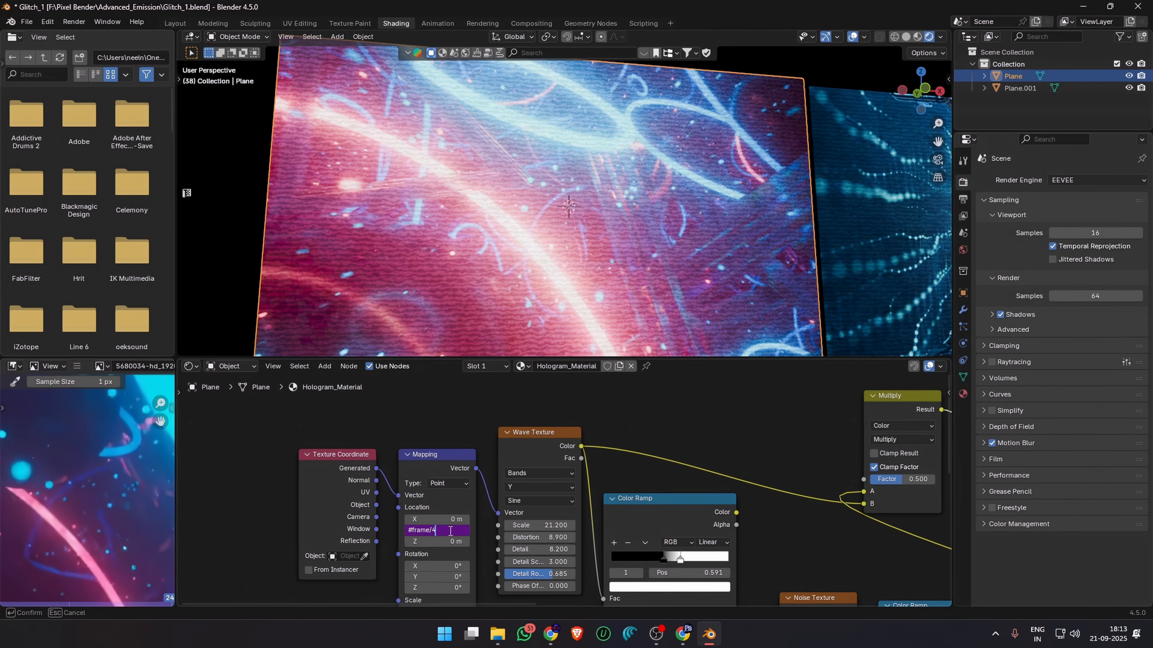
{"action": "key", "text": "Return"}
Step: Delete the driver on the Wave Texture Mapping's Y location and enter a fresh #frame expression
{"action": "right_click", "coordinate": [451, 531]}
{"action": "left_click", "coordinate": [386, 389]}
{"action": "left_click", "coordinate": [443, 528]}
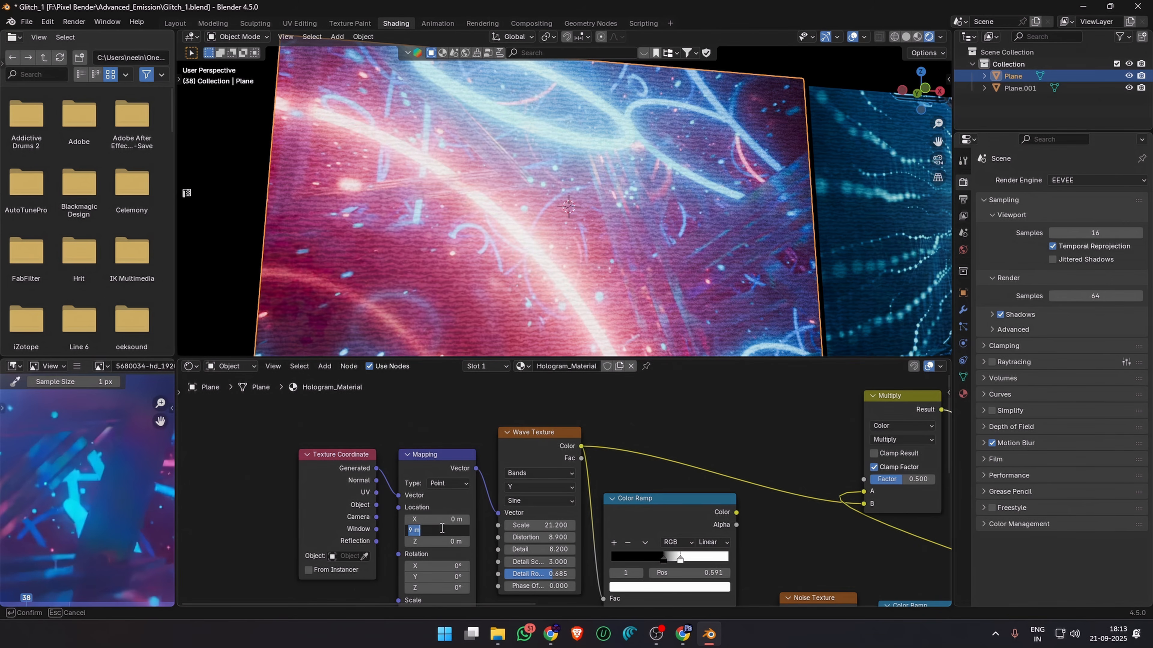
{"action": "type", "text": "#frame"}
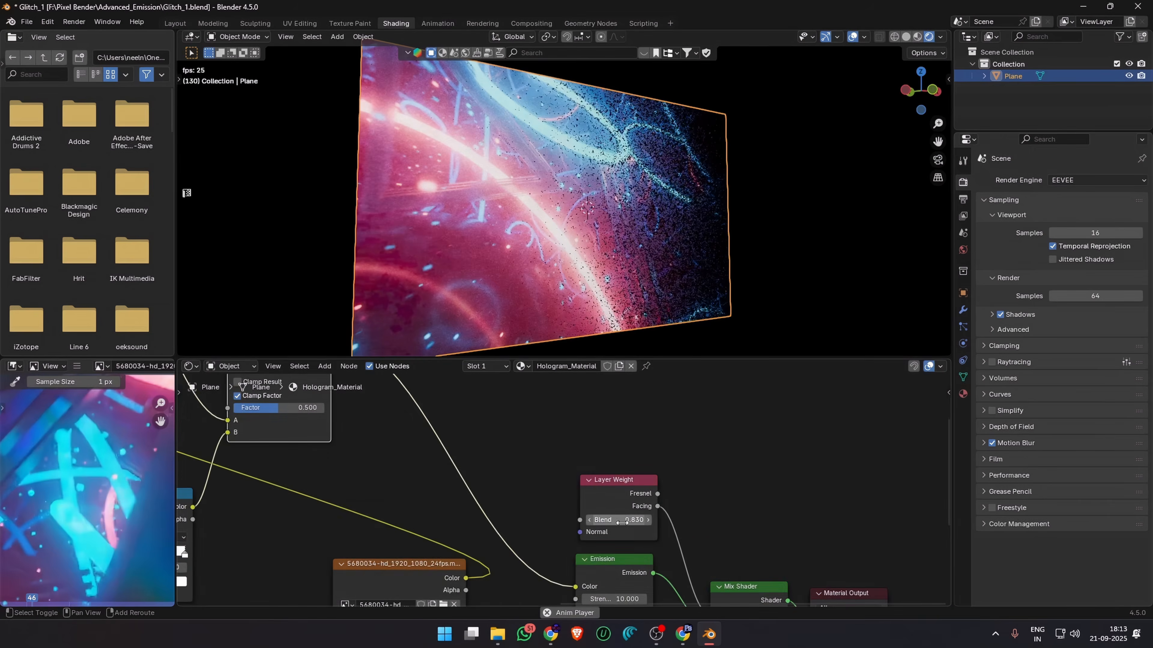
Step: Check the plane's transparency from several angles and keyframe the Emission strength at the first and last frames
{"action": "middle_click_drag", "start_coordinate": [590, 236], "coordinate": [648, 284]}
{"action": "middle_click_drag", "start_coordinate": [658, 257], "coordinate": [671, 247]}
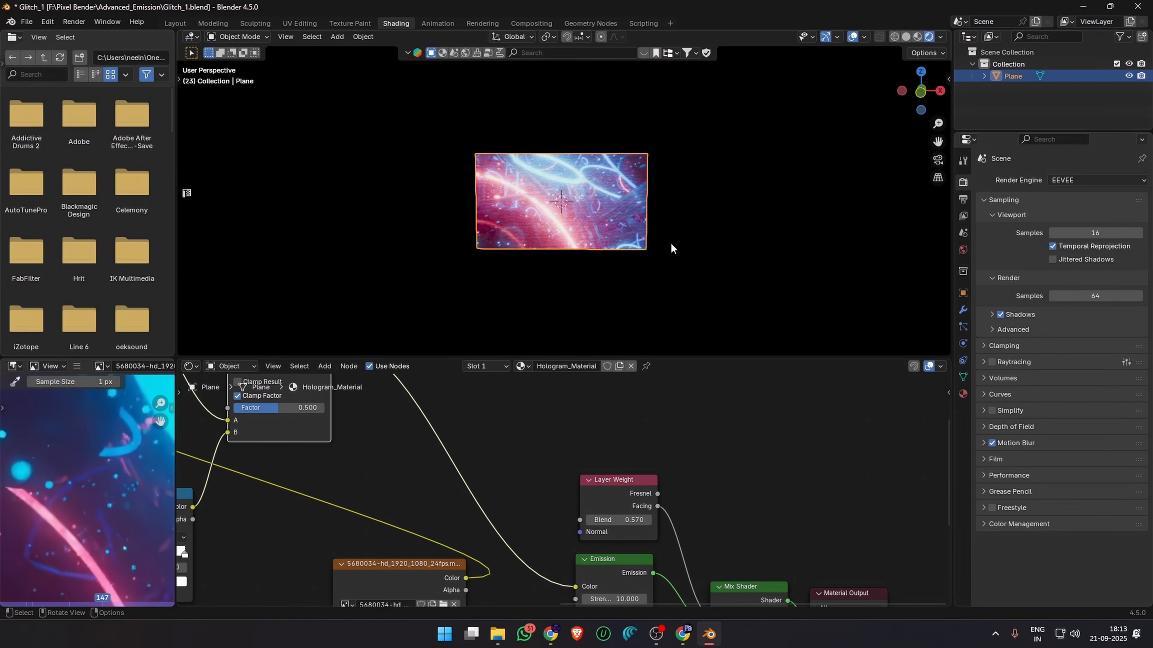
{"action": "middle_click_drag", "start_coordinate": [694, 509], "coordinate": [624, 396]}
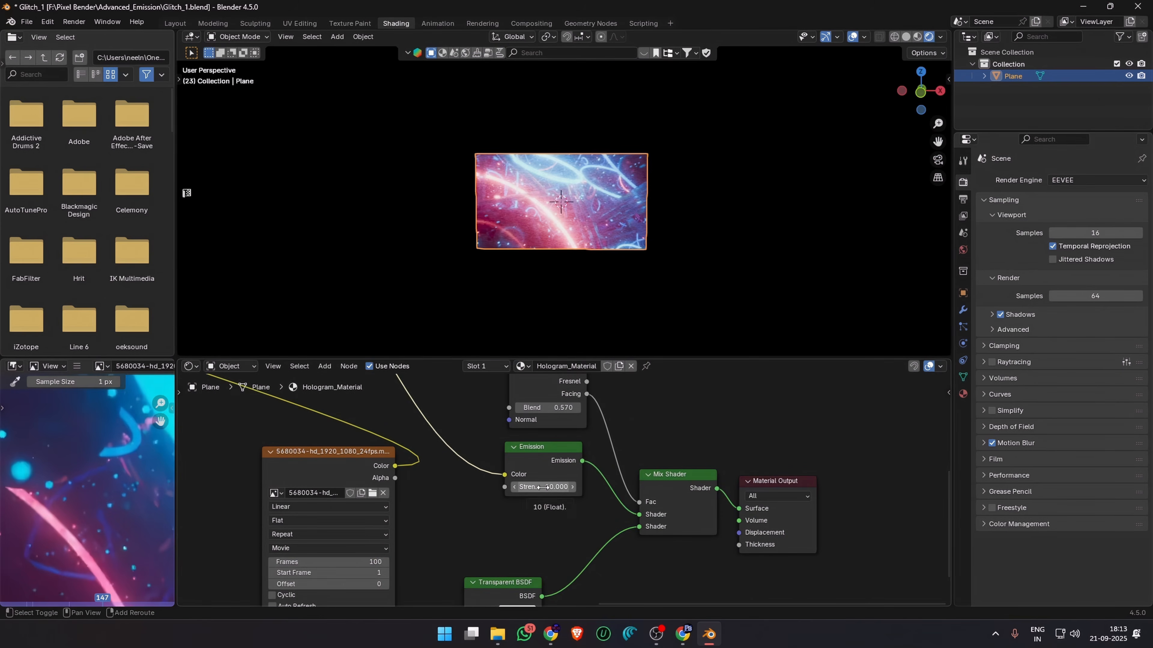
{"action": "key", "text": "shift+Left"}
{"action": "key", "text": "i"}
{"action": "key", "text": "shift+Right"}
Step: Switch the node area to the Graph Editor and add a Noise modifier to the Emission strength curve
{"action": "left_click", "coordinate": [191, 365]}
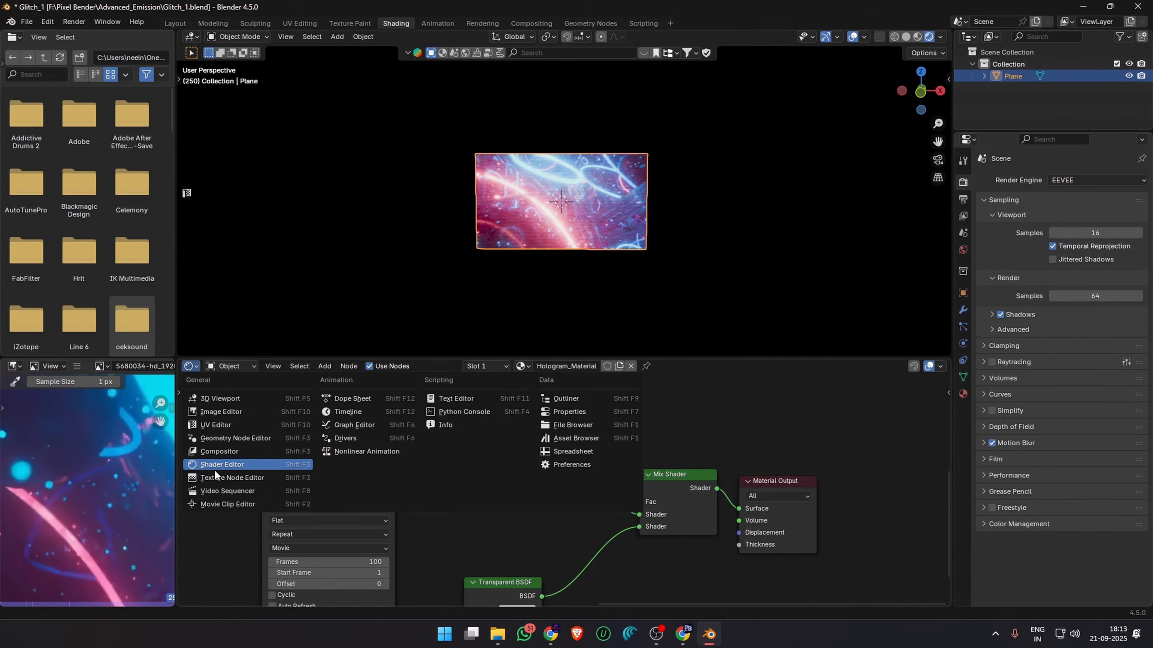
{"action": "left_click", "coordinate": [352, 425]}
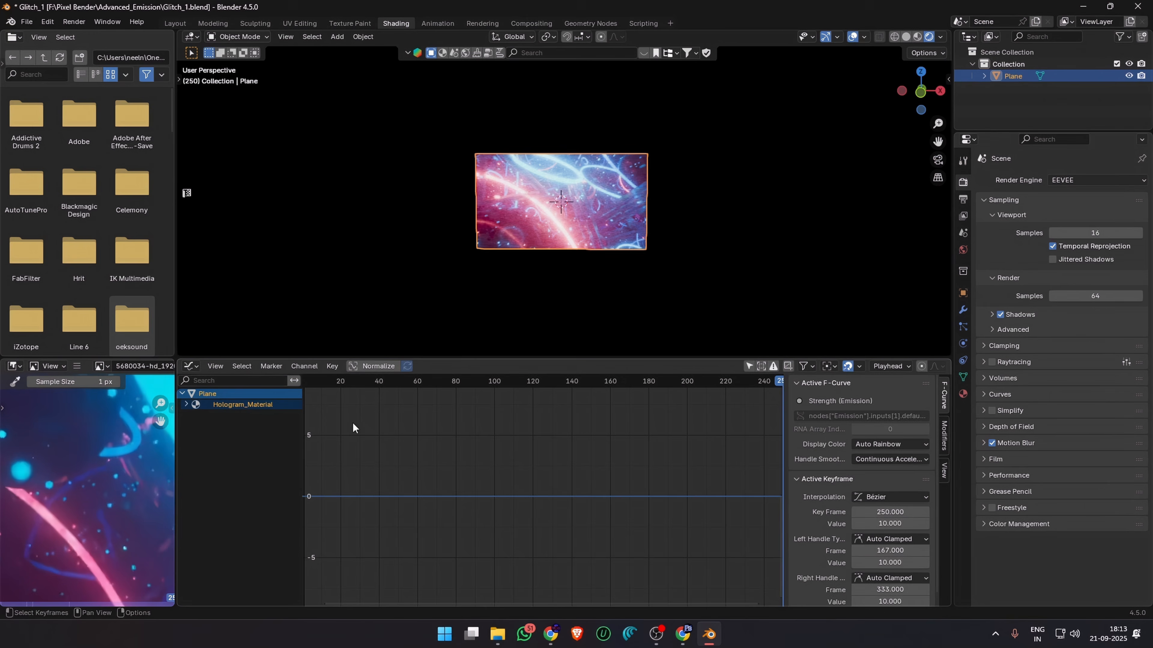
{"action": "left_click", "coordinate": [944, 436]}
{"action": "left_click", "coordinate": [847, 384]}
{"action": "left_click", "coordinate": [877, 452]}
{"action": "left_click", "coordinate": [186, 404]}
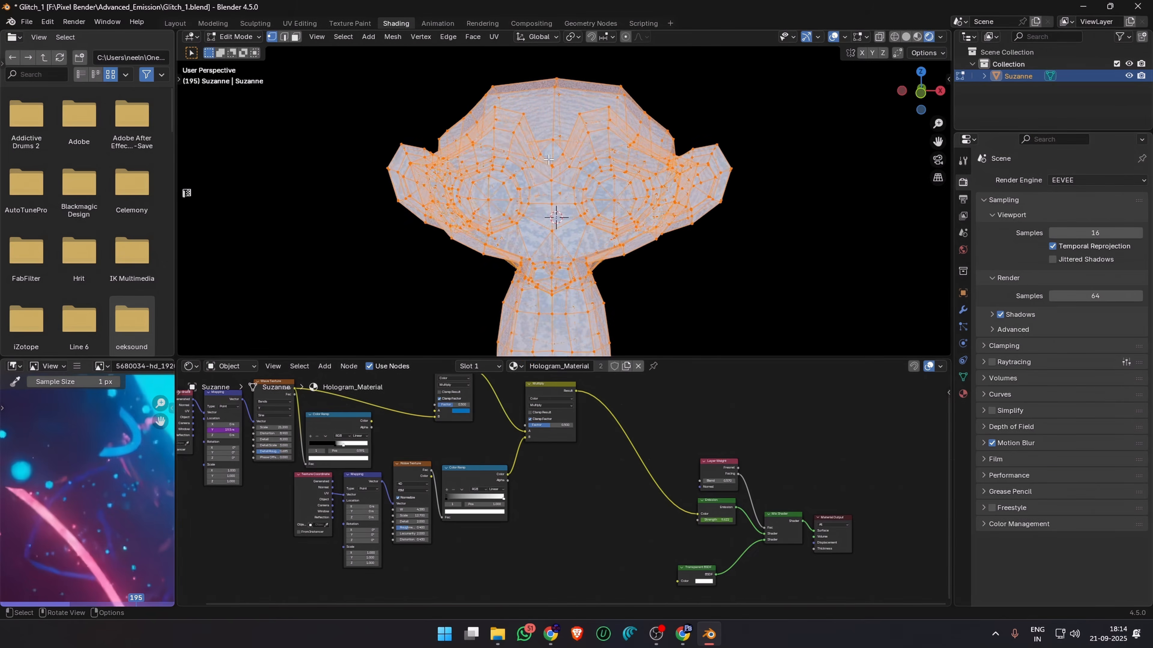
Step: UV-map Suzanne's entire selected mesh for the hologram material
{"action": "key", "text": "u"}
{"action": "left_click", "coordinate": [659, 211]}
{"action": "key", "text": "u"}
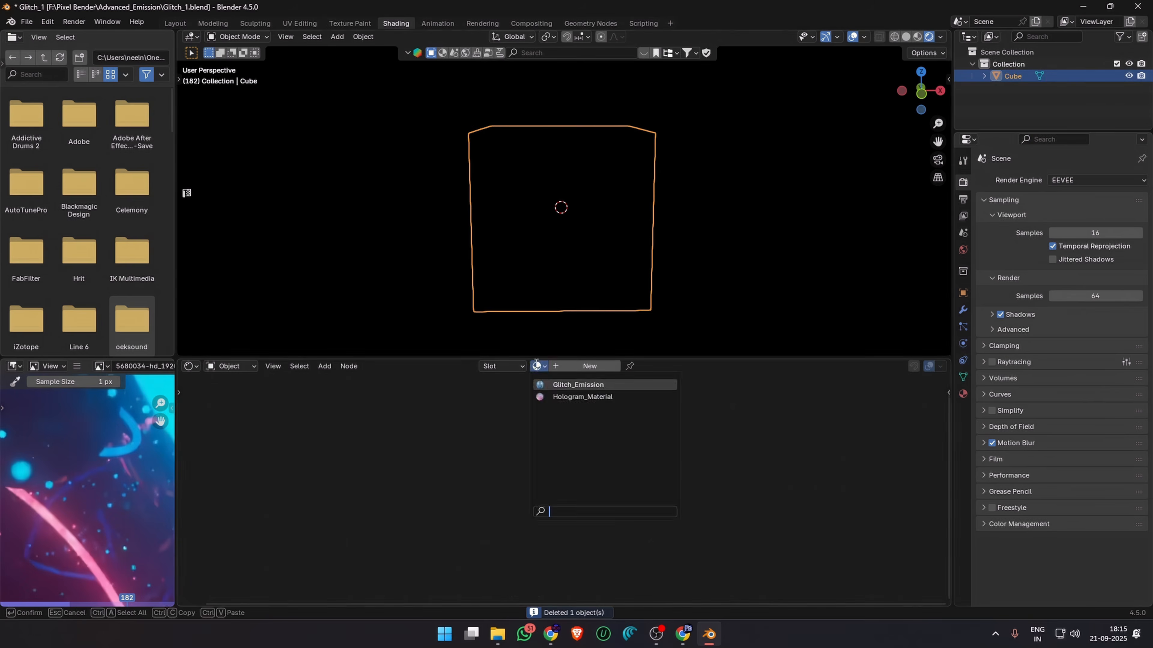
Step: Assign Hologram_Material to the cube and map its UVs with Project from View in front view
{"action": "left_click", "coordinate": [582, 396]}
{"action": "middle_click_drag", "start_coordinate": [585, 291], "coordinate": [613, 314]}
{"action": "left_click", "coordinate": [920, 95]}
{"action": "middle_click_drag", "start_coordinate": [340, 438], "coordinate": [372, 444]}
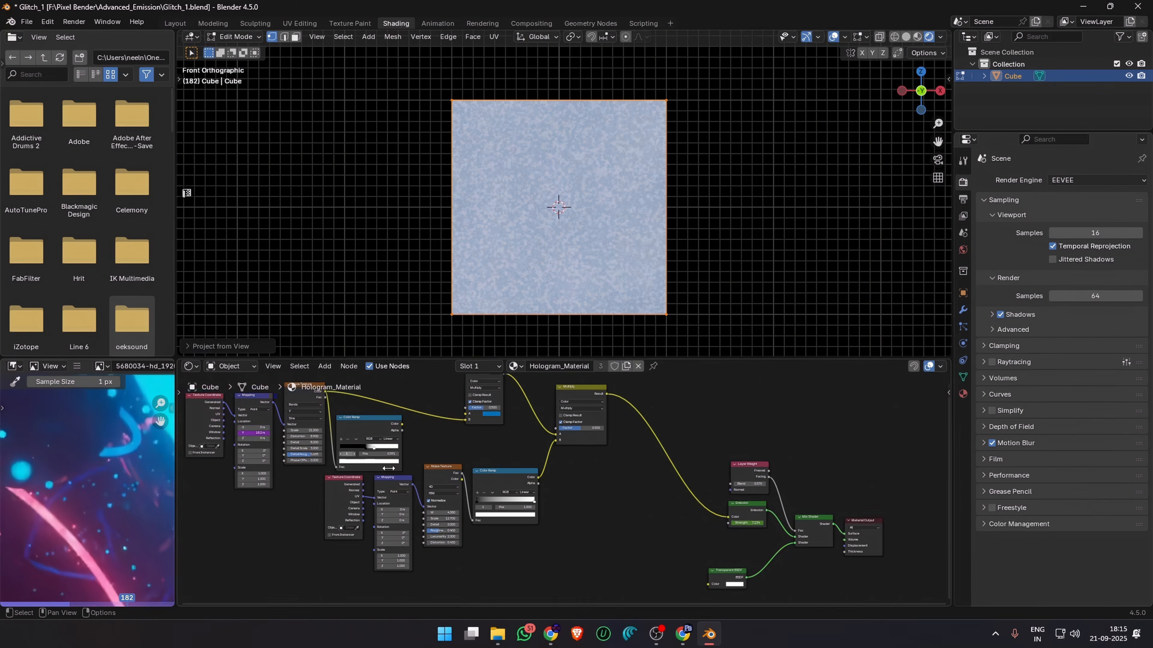
{"action": "scroll", "coordinate": [512, 456], "scroll_direction": "up", "scroll_amount": 6}
Step: Play the animation and examine the hologram effect on the cube from different angles and distances
{"action": "key", "text": "Tab"}
{"action": "key", "text": "Tab"}
{"action": "scroll", "coordinate": [507, 314], "scroll_direction": "down", "scroll_amount": 1}
{"action": "key", "text": "space"}
{"action": "middle_click_drag", "start_coordinate": [689, 177], "coordinate": [614, 224]}
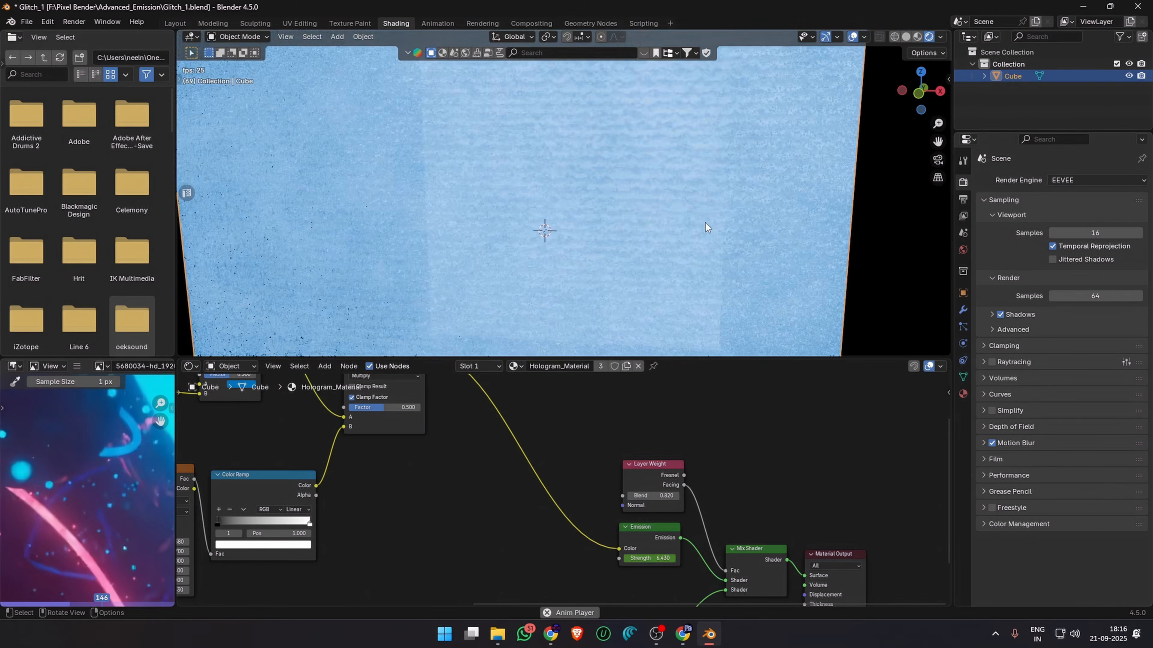
{"action": "scroll", "coordinate": [765, 239], "scroll_direction": "down", "scroll_amount": 3}
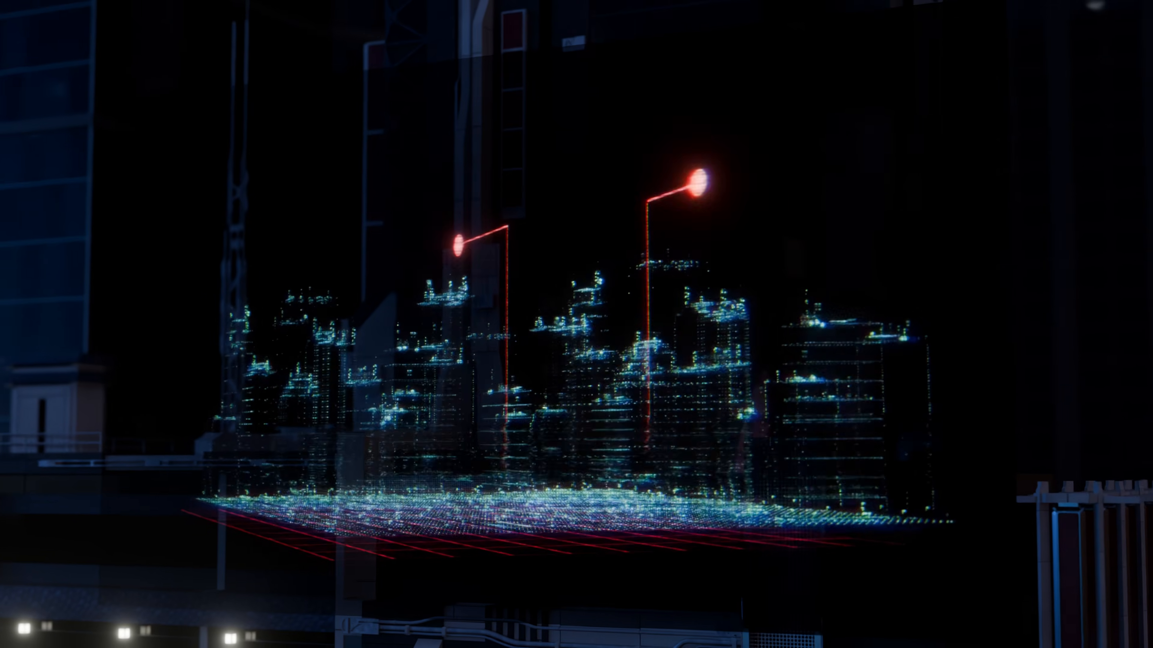